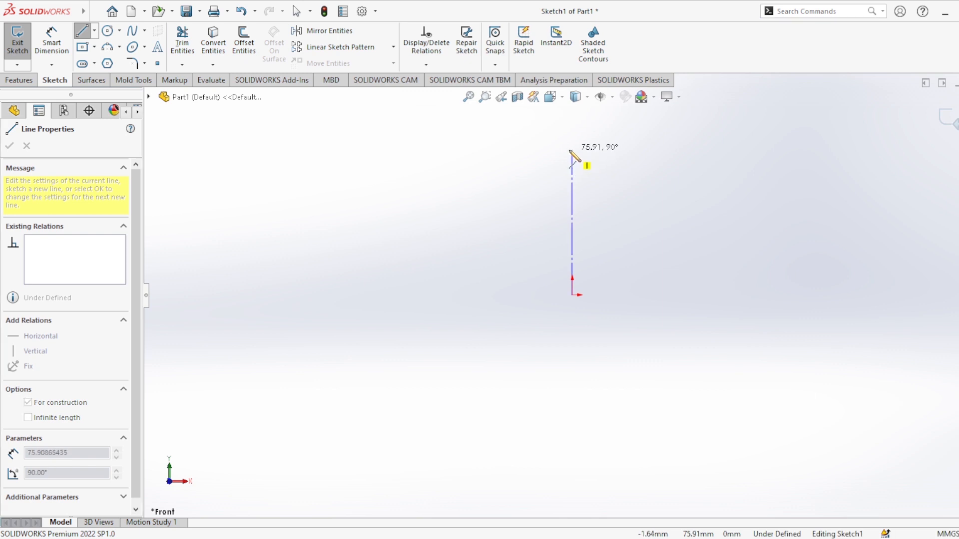
Finish the vertical centerline about 70 mm up from the origin and sketch two concentric circles at its upper end, the outer about 135 mm in diameter
{"action": "left_click", "coordinate": [572, 160]}
{"action": "key", "text": "Escape"}
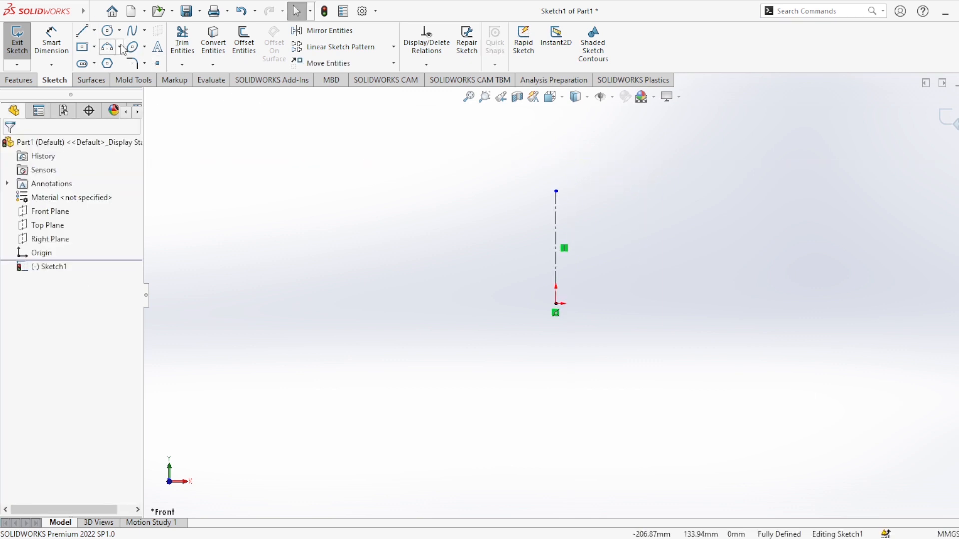
{"action": "left_click", "coordinate": [107, 32]}
{"action": "left_click", "coordinate": [556, 191]}
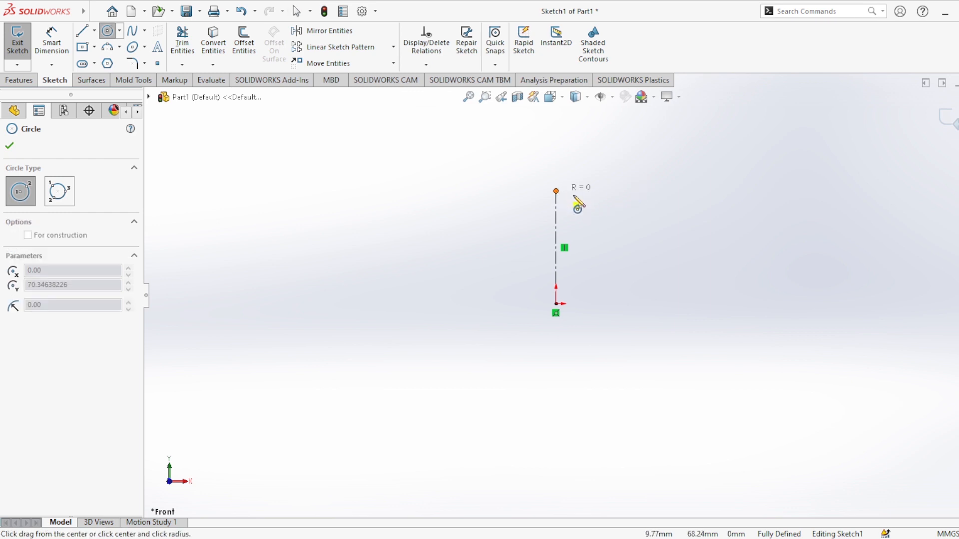
{"action": "left_click", "coordinate": [657, 245]}
{"action": "left_click", "coordinate": [557, 192]}
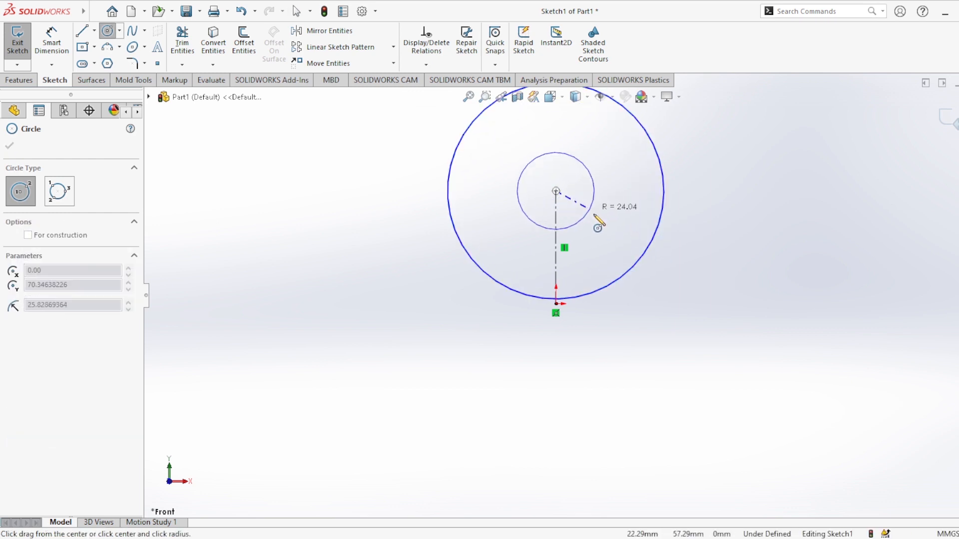
{"action": "left_click", "coordinate": [604, 221]}
{"action": "key", "text": "Escape"}
Dimension the outer circle and set its diameter to 18 mm
{"action": "left_click", "coordinate": [51, 42]}
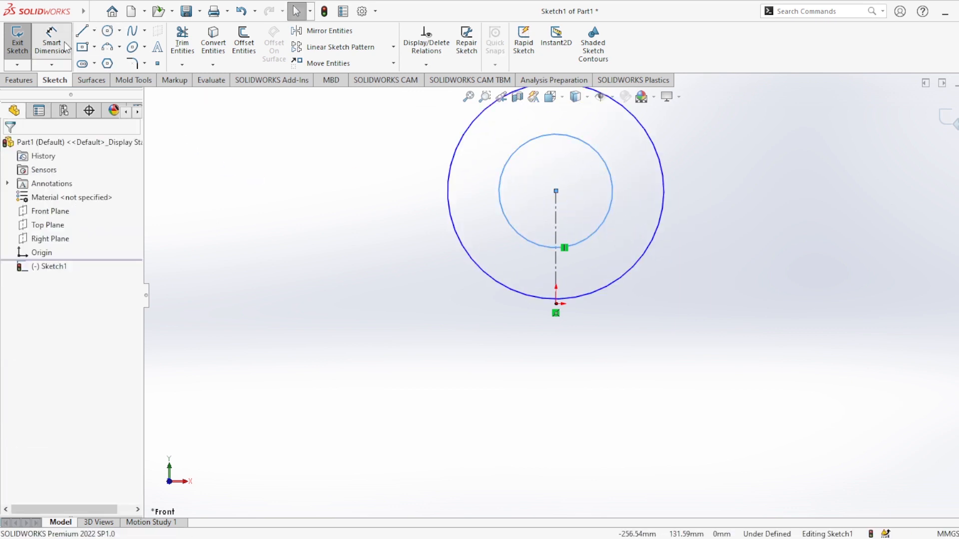
{"action": "left_click", "coordinate": [667, 201]}
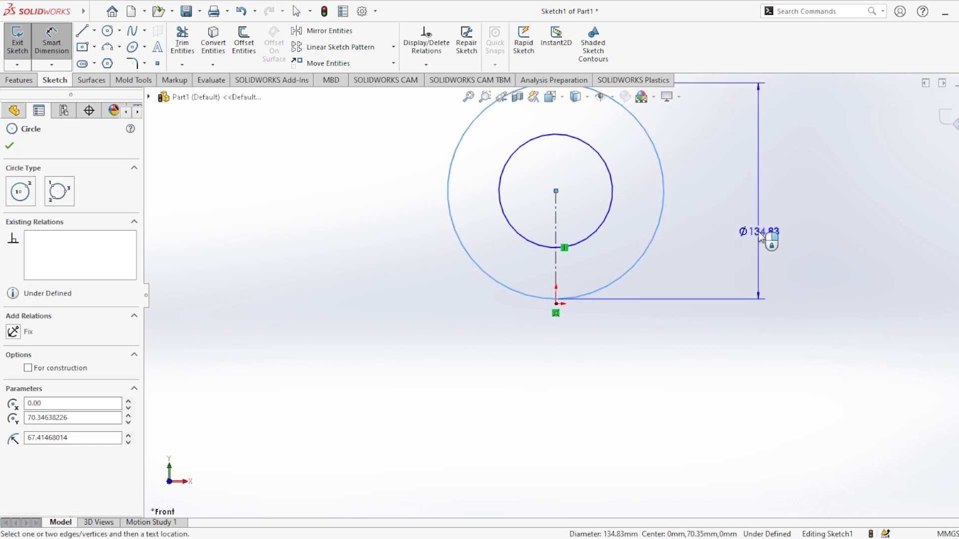
{"action": "left_click", "coordinate": [771, 229]}
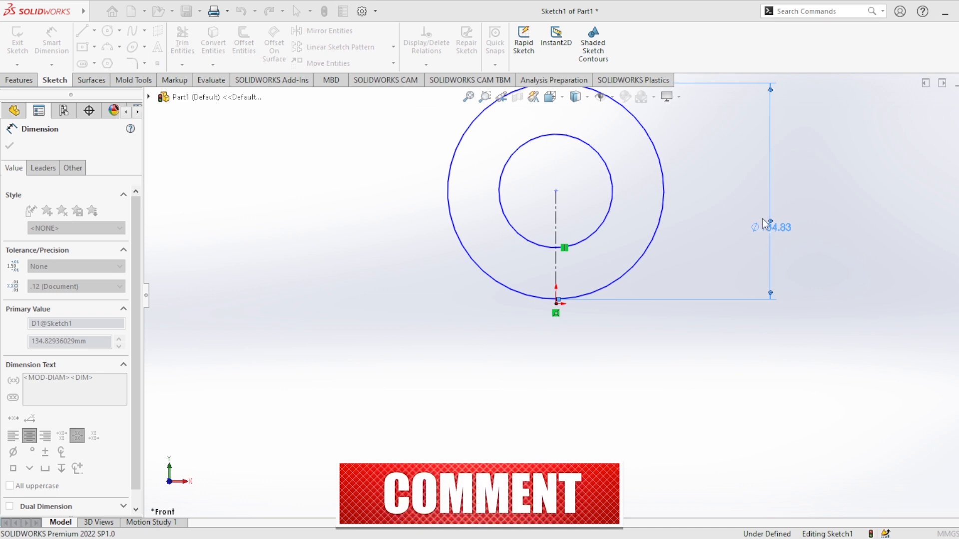
{"action": "type", "text": "18"}
{"action": "key", "text": "Return"}
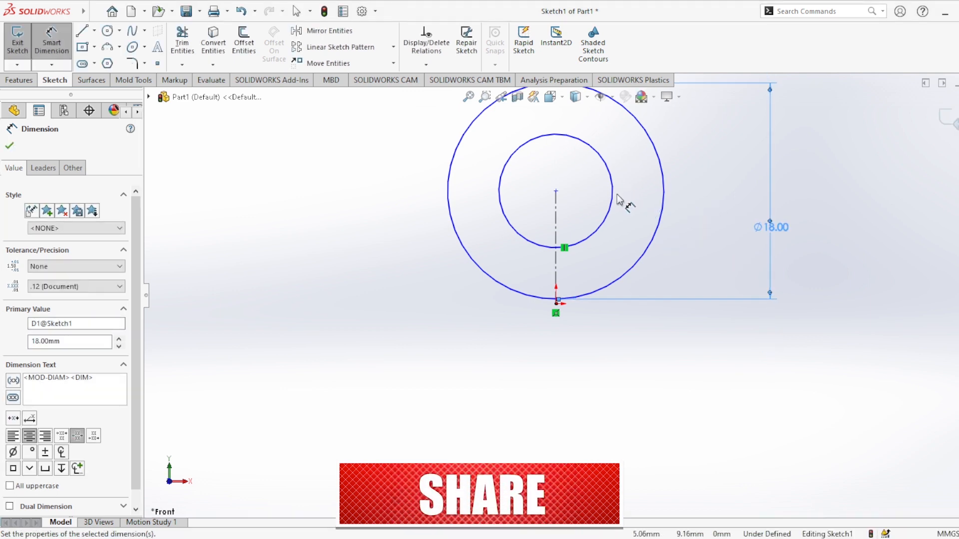
Dimension the inner circle and set its diameter to 25 mm
{"action": "left_click", "coordinate": [616, 200]}
{"action": "left_click", "coordinate": [710, 200]}
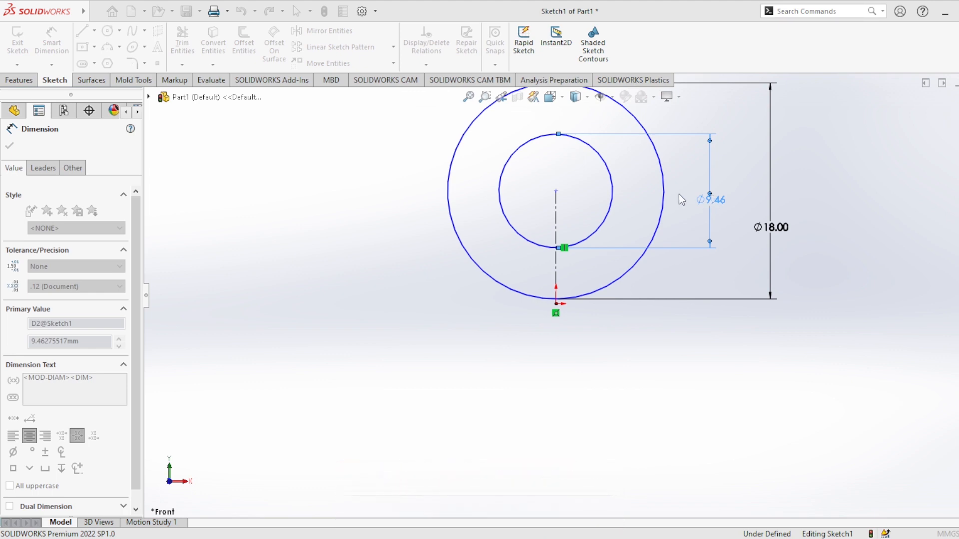
{"action": "type", "text": "25"}
{"action": "left_click", "coordinate": [659, 184]}
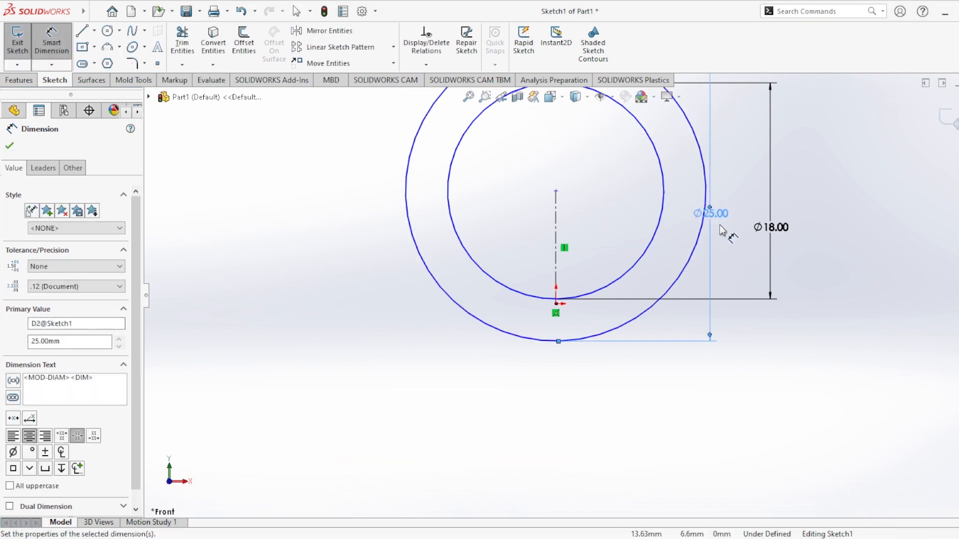
{"action": "left_click", "coordinate": [10, 146]}
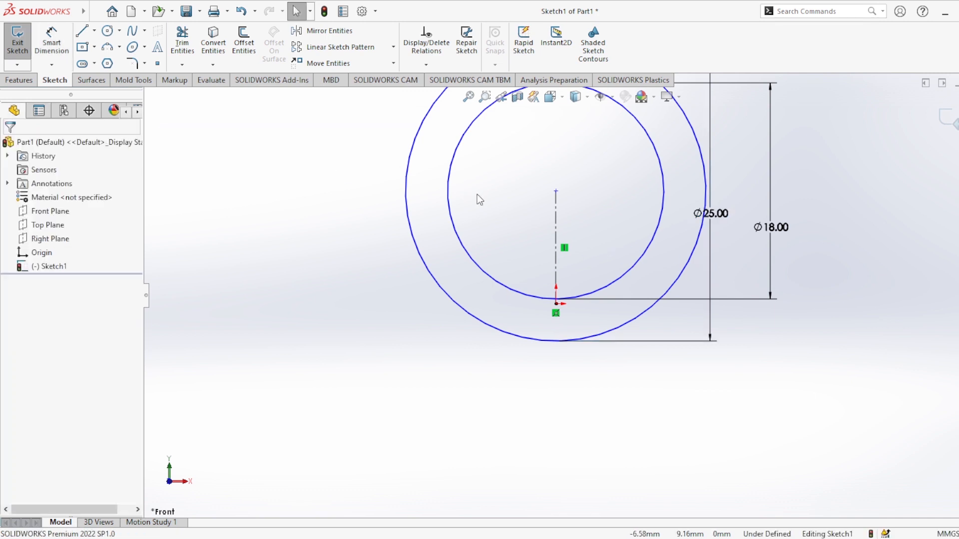
Dimension the vertical centerline from the origin to the circles' center and set its length to 25 mm
{"action": "left_click", "coordinate": [557, 210]}
{"action": "left_click", "coordinate": [630, 223]}
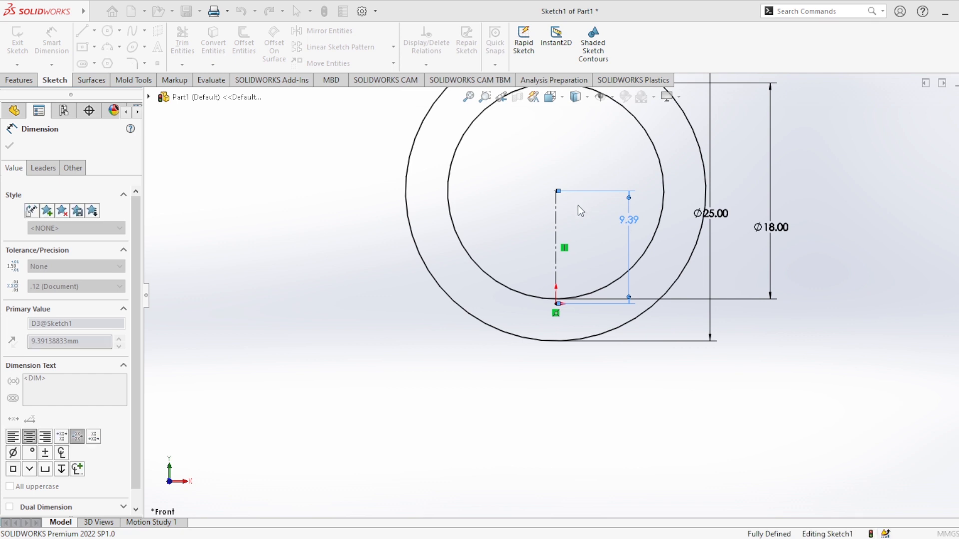
{"action": "type", "text": "25"}
{"action": "key", "text": "Return"}
{"action": "scroll", "coordinate": [578, 229], "scroll_direction": "up", "scroll_amount": 4}
{"action": "scroll", "coordinate": [578, 228], "scroll_direction": "up", "scroll_amount": 3}
{"action": "scroll", "coordinate": [582, 223], "scroll_direction": "down", "scroll_amount": 4}
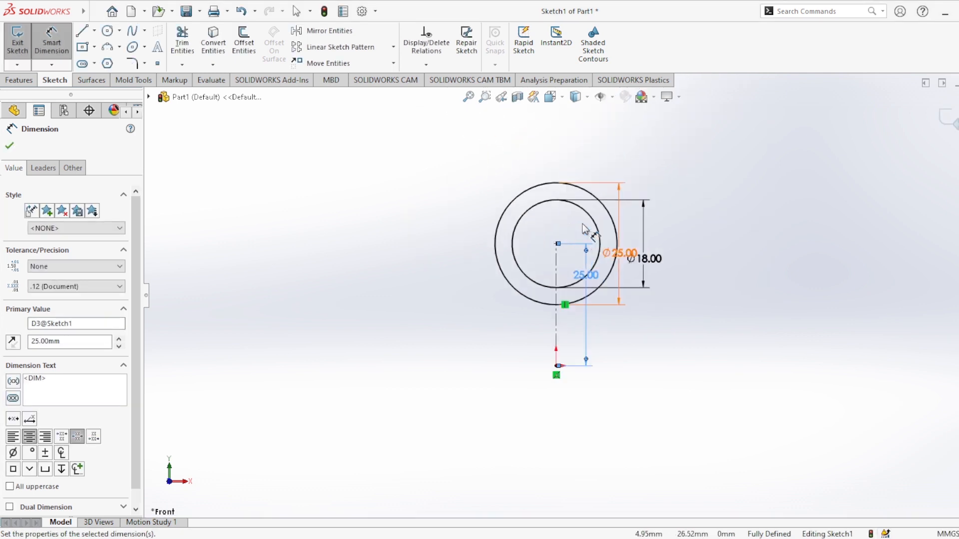
{"action": "left_click", "coordinate": [9, 147]}
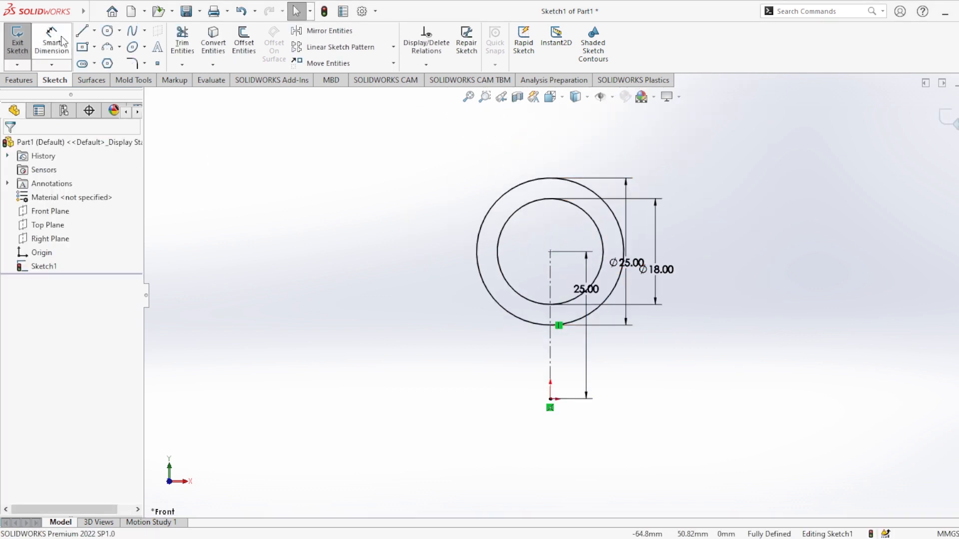
Sketch a horizontal line through the origin below the circles, extending to both sides of the centerline
{"action": "left_click", "coordinate": [82, 31]}
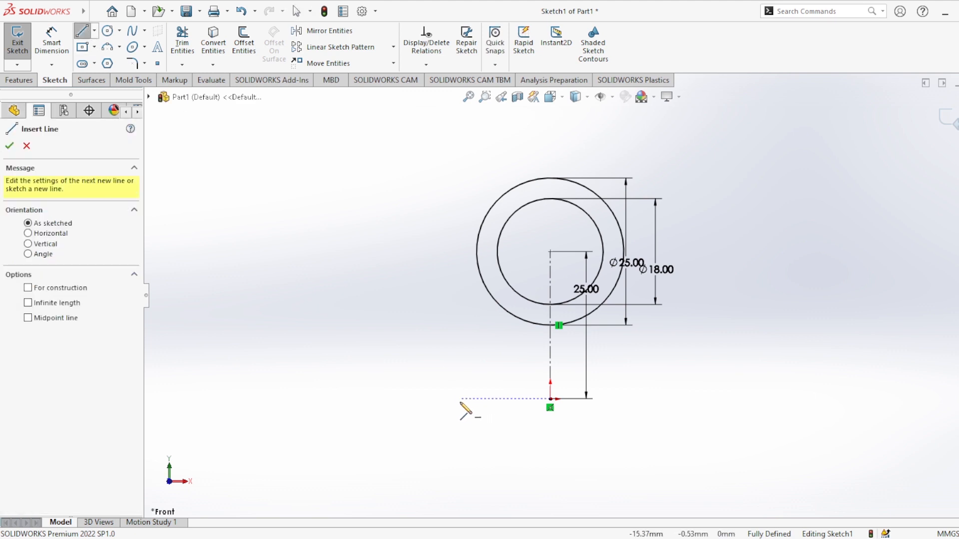
{"action": "left_click", "coordinate": [458, 398]}
{"action": "left_click", "coordinate": [605, 399]}
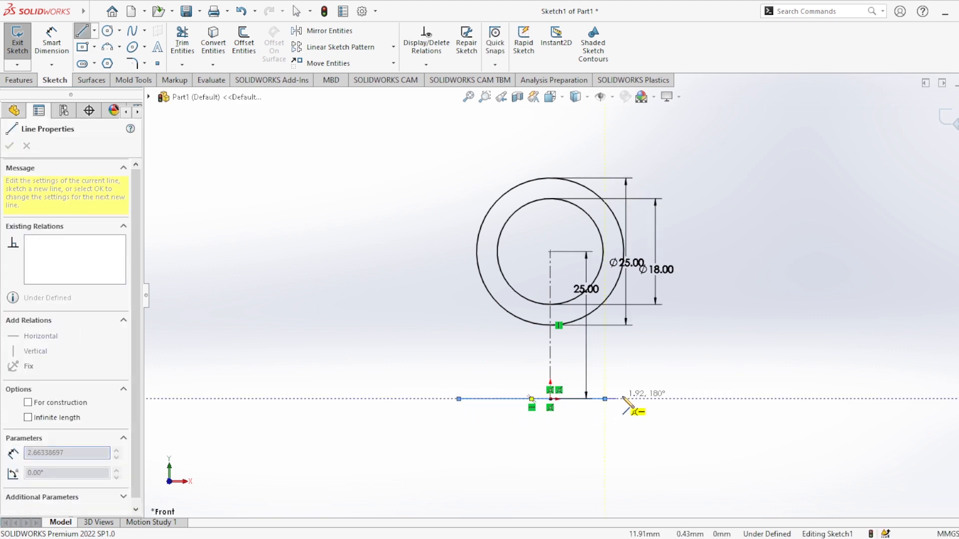
{"action": "key", "text": "Escape"}
{"action": "key", "text": "Escape"}
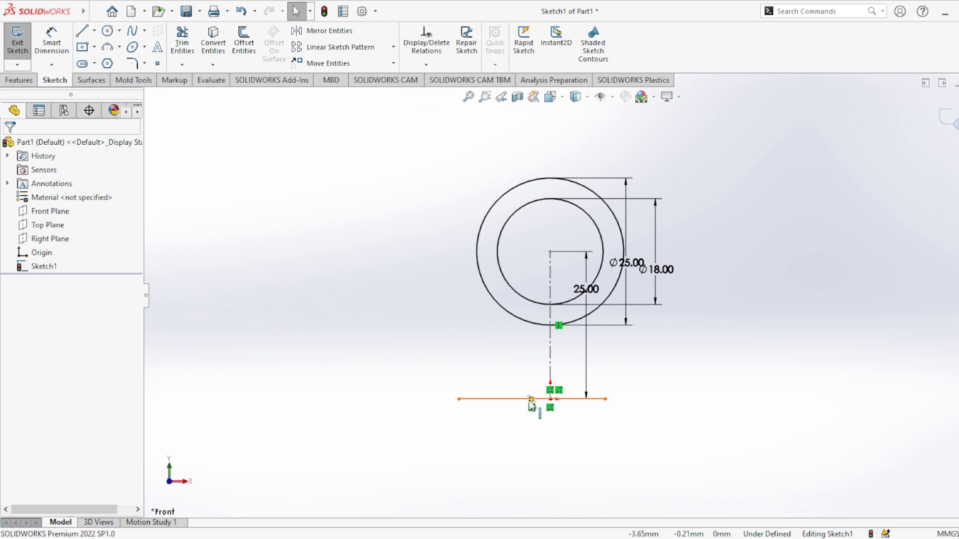
Add a Coincident relation between the horizontal line's midpoint and the origin
{"action": "left_click", "coordinate": [531, 399]}
{"action": "left_click", "coordinate": [549, 399]}
{"action": "left_click", "coordinate": [531, 399], "text": "ctrl"}
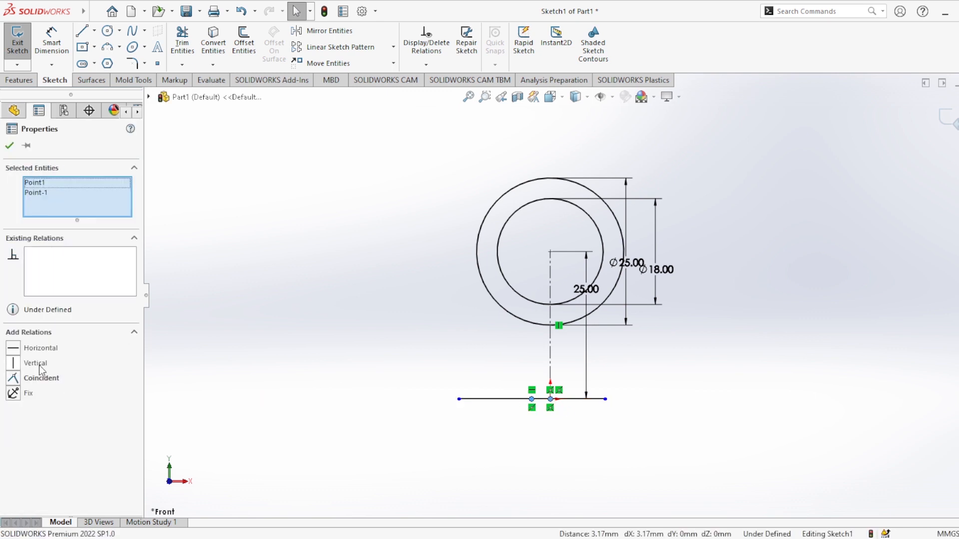
{"action": "left_click", "coordinate": [13, 380]}
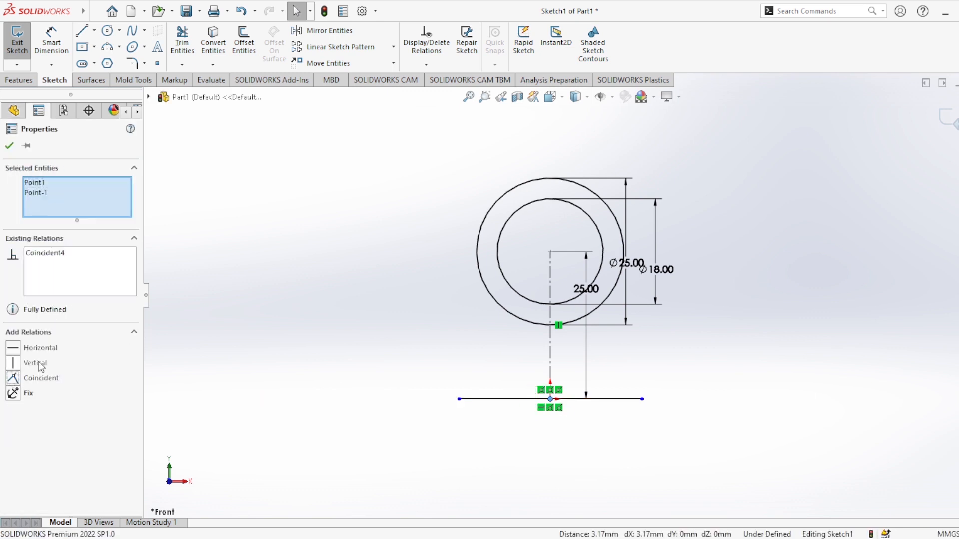
{"action": "left_click", "coordinate": [9, 147]}
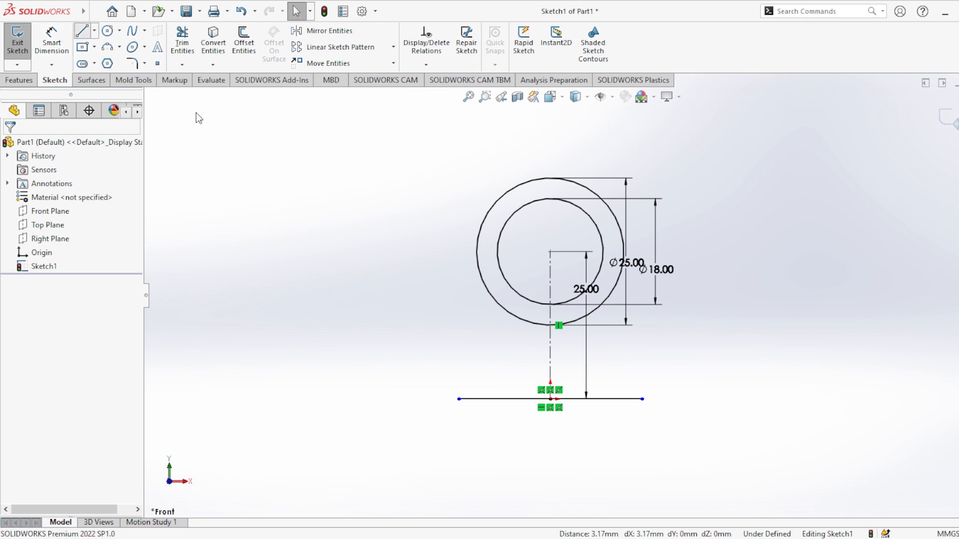
Sketch a slanted line about 23 mm long from the horizontal line's left end up to the left side of the outer circle
{"action": "left_click", "coordinate": [459, 399]}
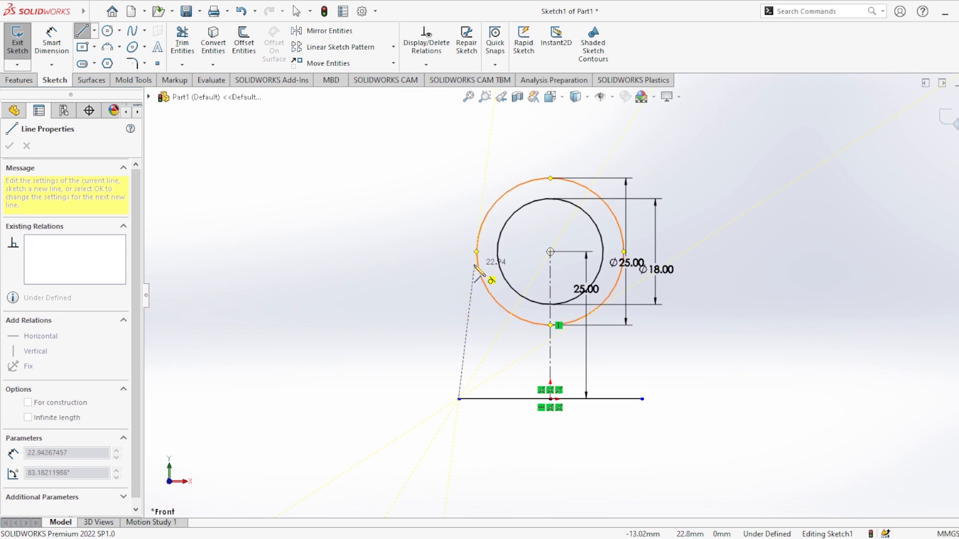
{"action": "left_click", "coordinate": [477, 263]}
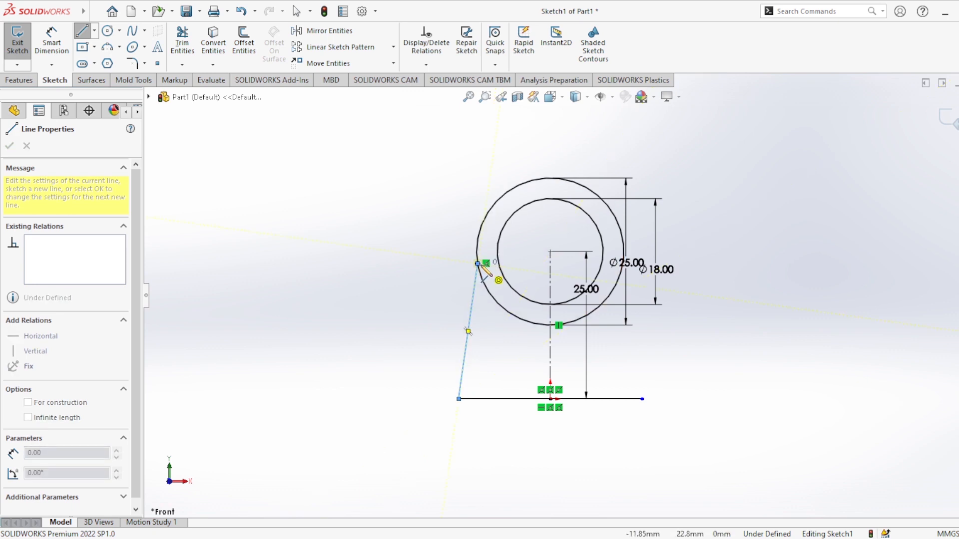
{"action": "key", "text": "Escape"}
{"action": "key", "text": "Escape"}
Add a Tangent relation between the slanted line and the outer circle
{"action": "left_click", "coordinate": [486, 280]}
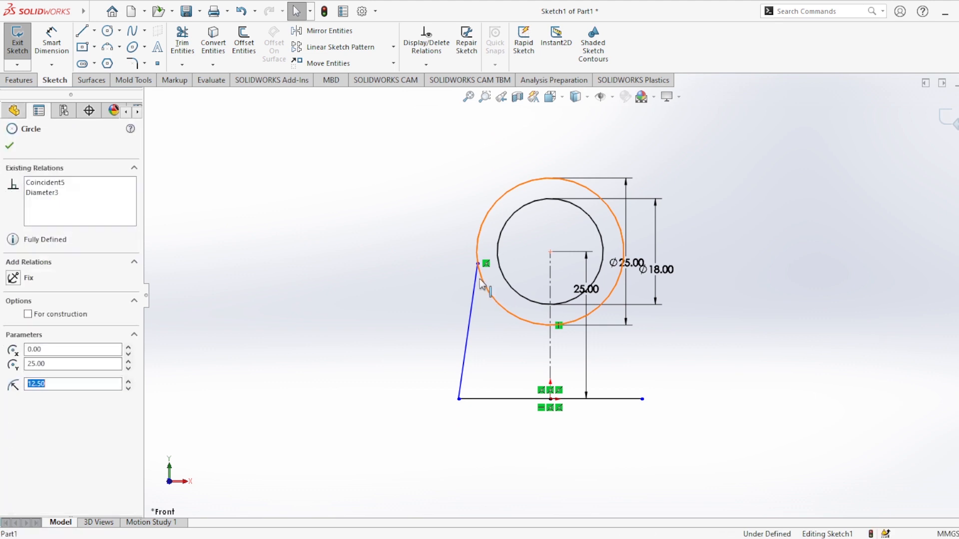
{"action": "left_click", "coordinate": [476, 281], "text": "ctrl"}
{"action": "left_click", "coordinate": [13, 348]}
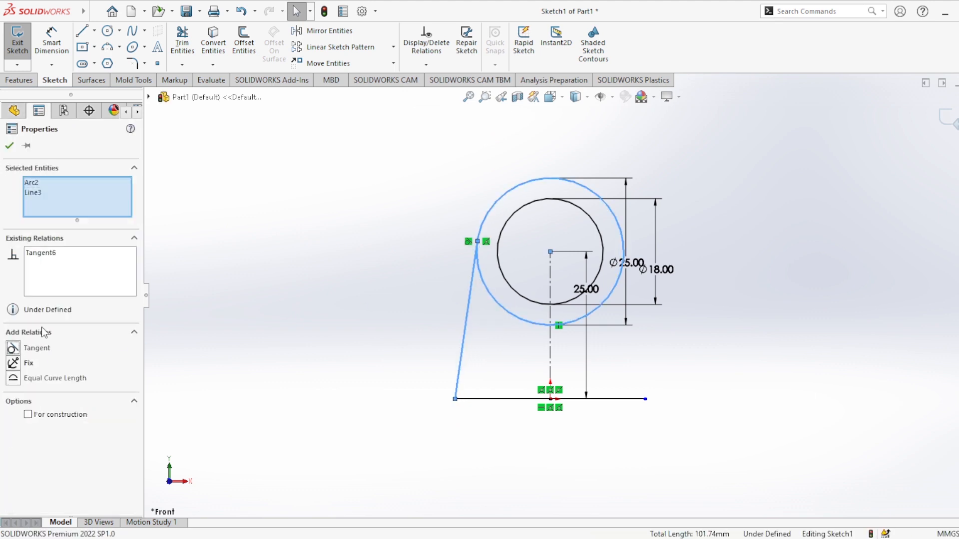
{"action": "left_click", "coordinate": [9, 146]}
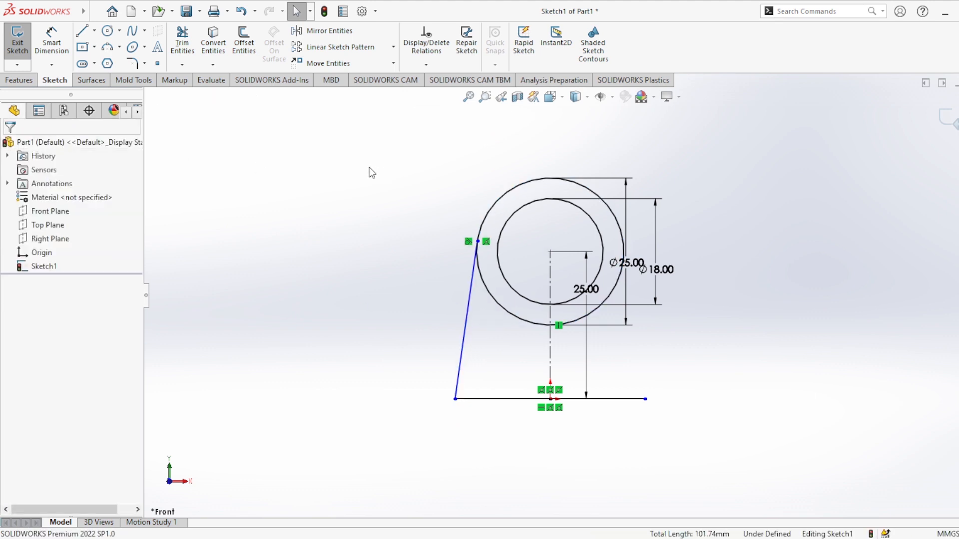
Dimension the horizontal base line and set its length to 50 mm
{"action": "scroll", "coordinate": [615, 422], "scroll_direction": "up", "scroll_amount": 3}
{"action": "scroll", "coordinate": [587, 347], "scroll_direction": "down", "scroll_amount": 3}
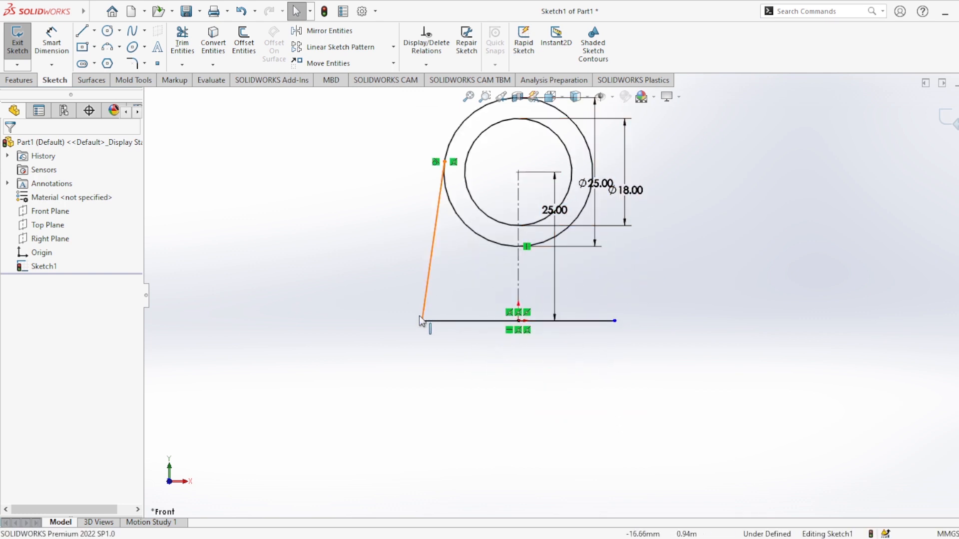
{"action": "left_click", "coordinate": [51, 41]}
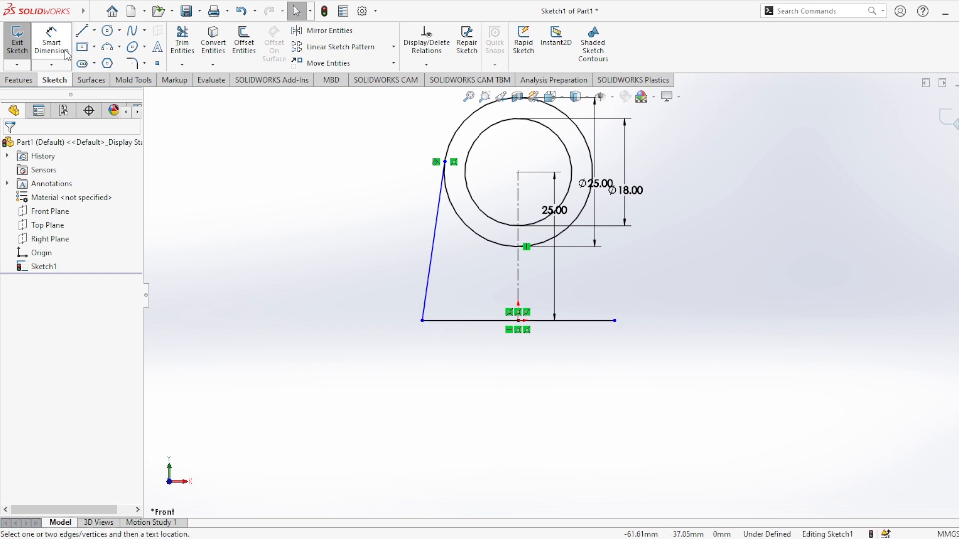
{"action": "left_click", "coordinate": [489, 321]}
{"action": "left_click", "coordinate": [488, 374]}
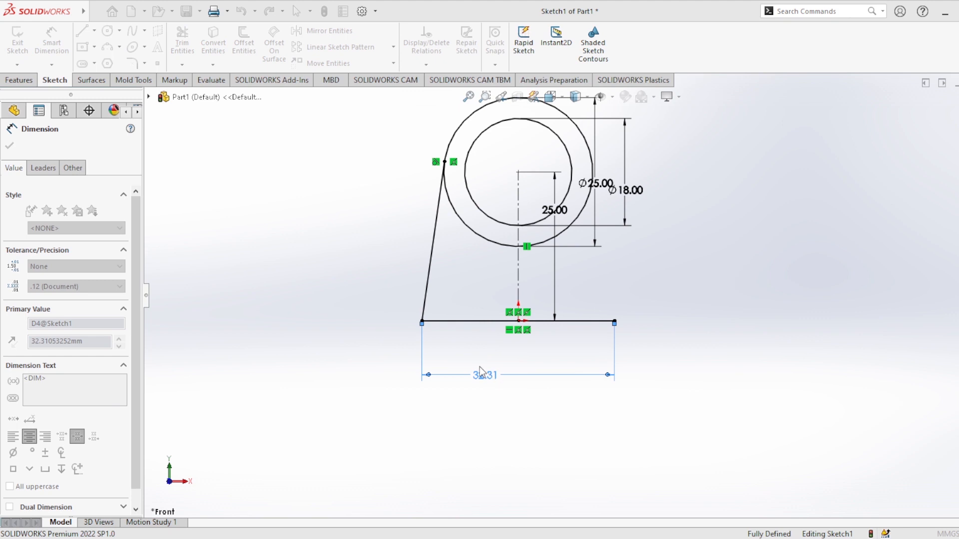
{"action": "type", "text": "50"}
{"action": "key", "text": "Return"}
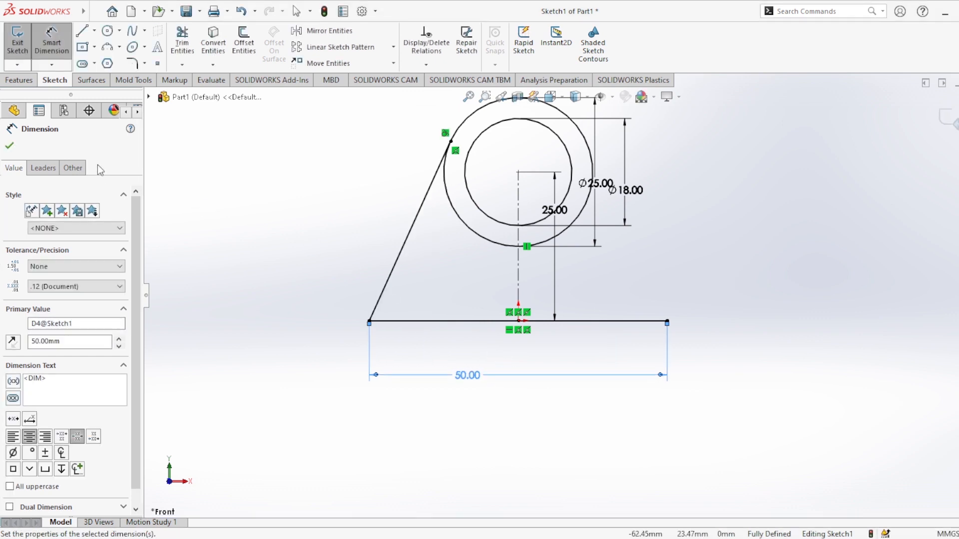
{"action": "left_click", "coordinate": [9, 146]}
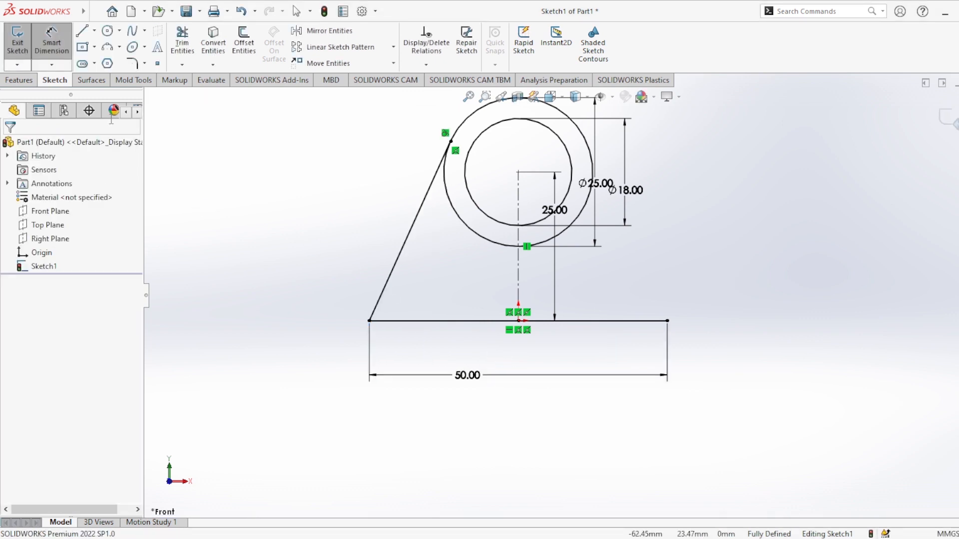
Mirror the slanted tangent line about the vertical centerline, keeping the original
{"action": "left_click", "coordinate": [323, 31]}
{"action": "left_click", "coordinate": [423, 223]}
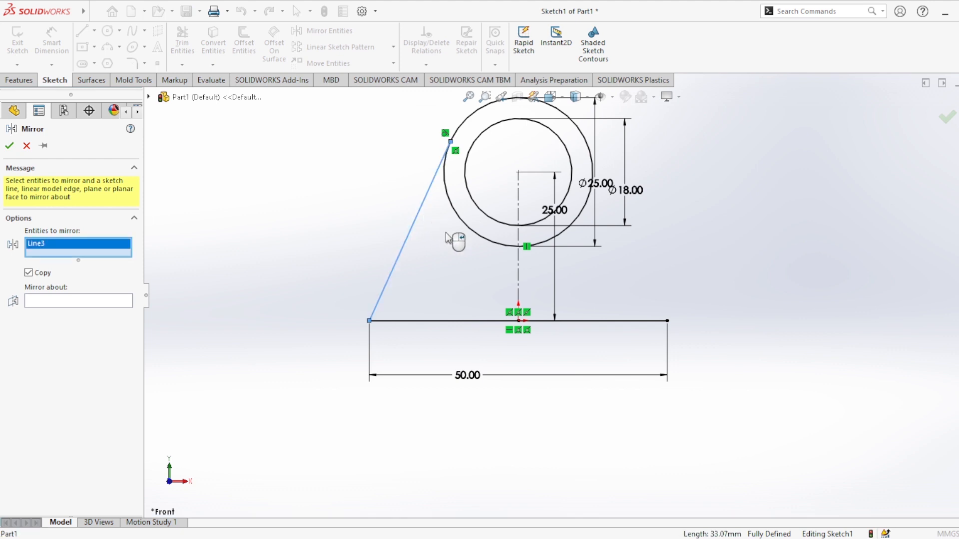
{"action": "left_click", "coordinate": [125, 302]}
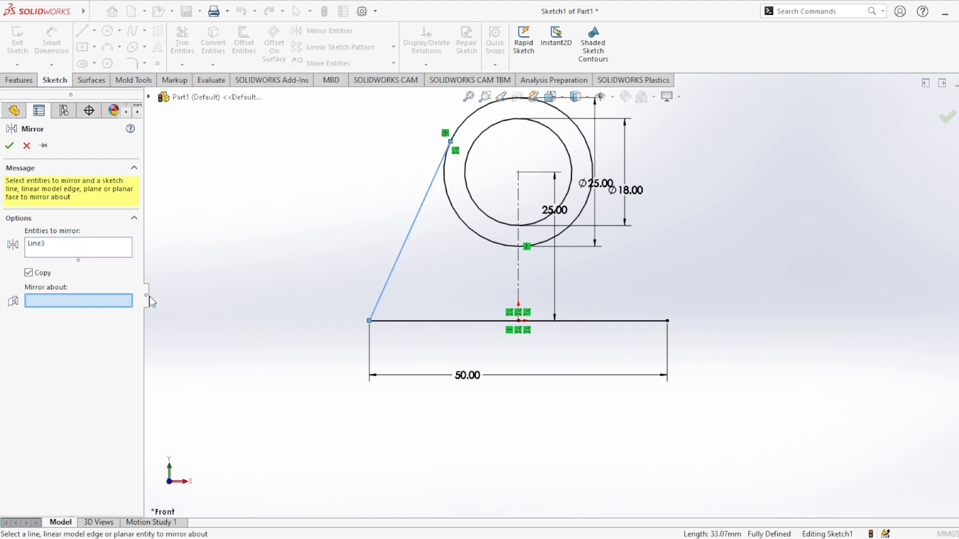
{"action": "left_click", "coordinate": [520, 260]}
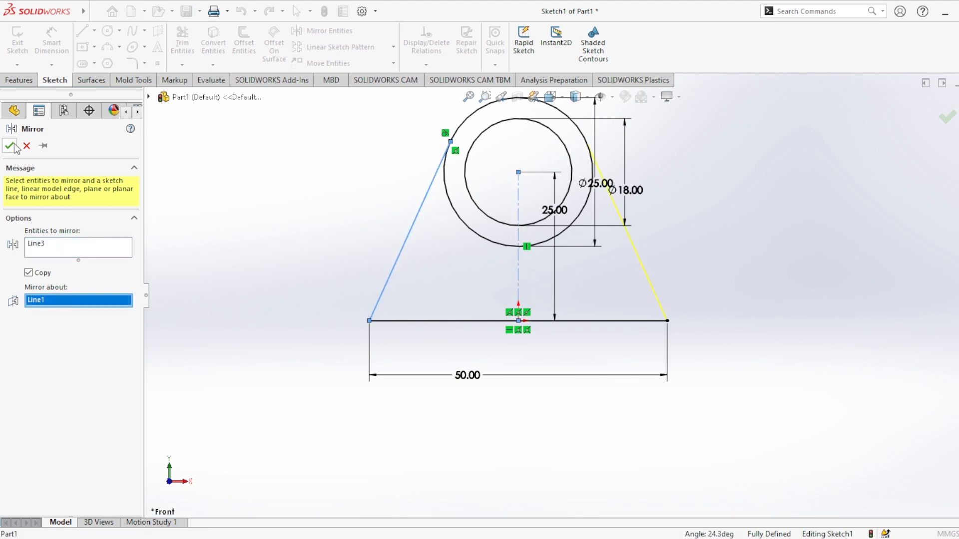
{"action": "left_click", "coordinate": [12, 146]}
Sketch three connected lines closing a rectangle about 13 mm deep below the horizontal base line, spanning its full width
{"action": "left_click", "coordinate": [82, 31]}
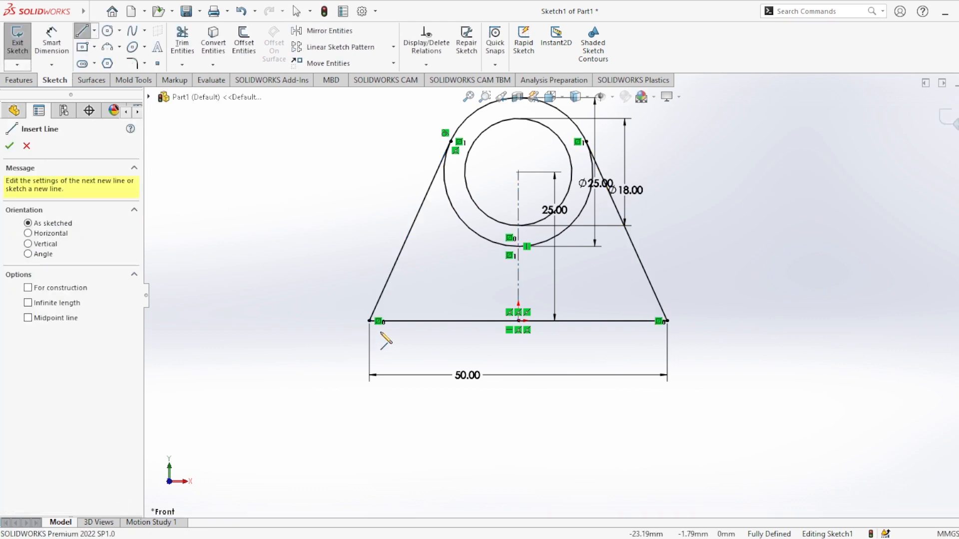
{"action": "left_click", "coordinate": [370, 322]}
{"action": "left_click", "coordinate": [369, 400]}
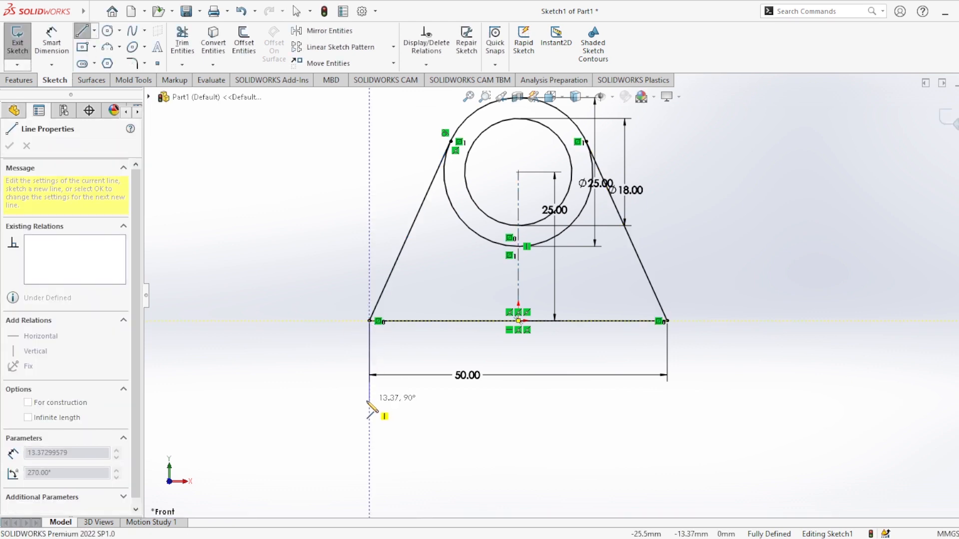
{"action": "left_click", "coordinate": [668, 401]}
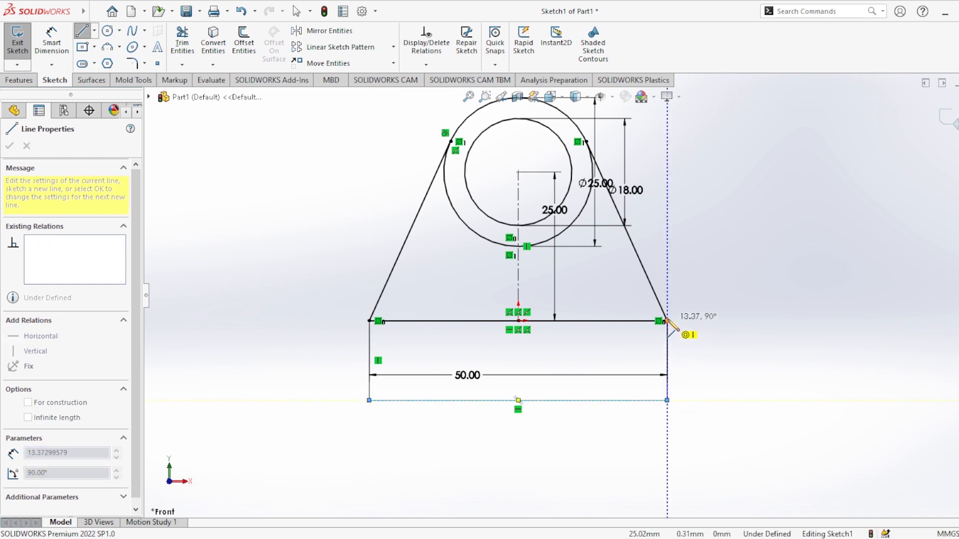
{"action": "left_click", "coordinate": [685, 325]}
{"action": "key", "text": "Escape"}
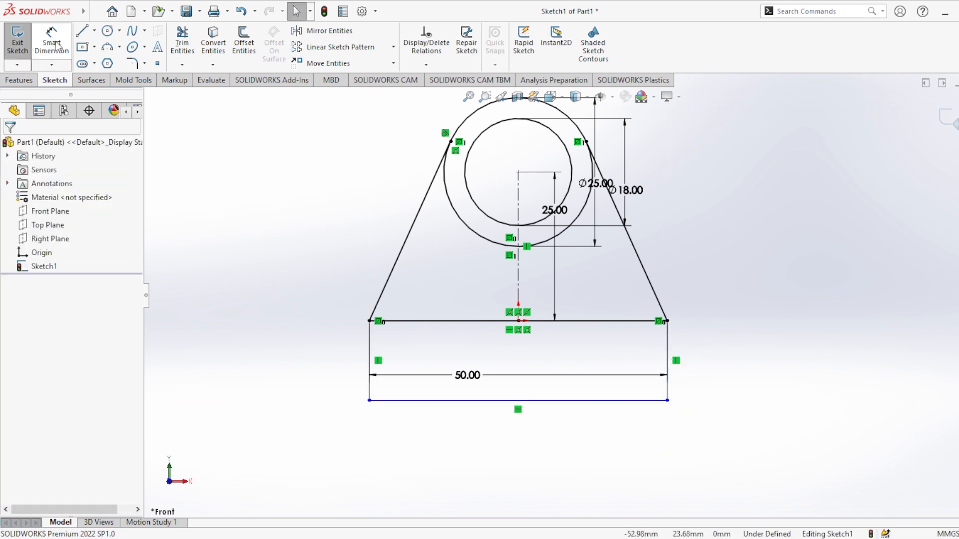
Dimension the rectangle's height between its two horizontal lines as 12 mm and exit the sketch
{"action": "left_click", "coordinate": [395, 321]}
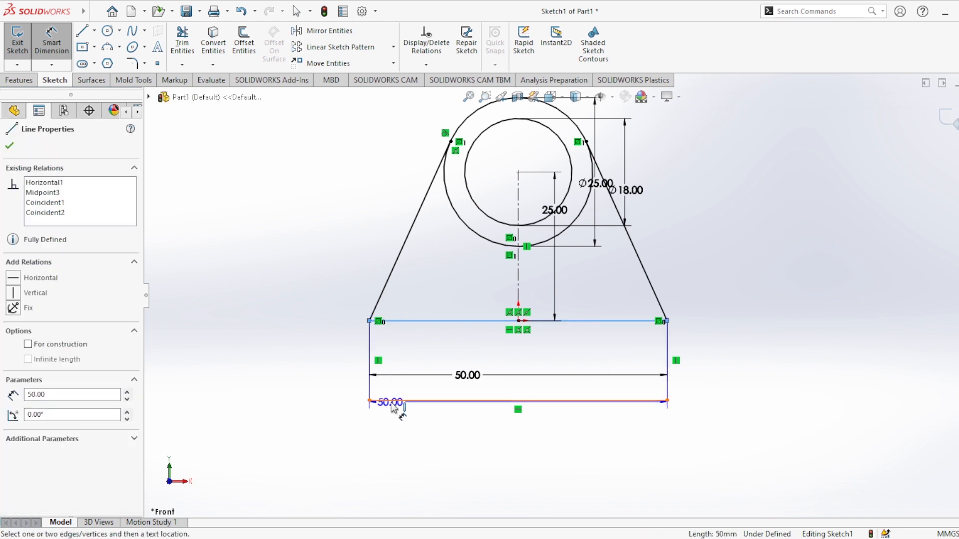
{"action": "left_click", "coordinate": [390, 400]}
{"action": "left_click", "coordinate": [328, 381]}
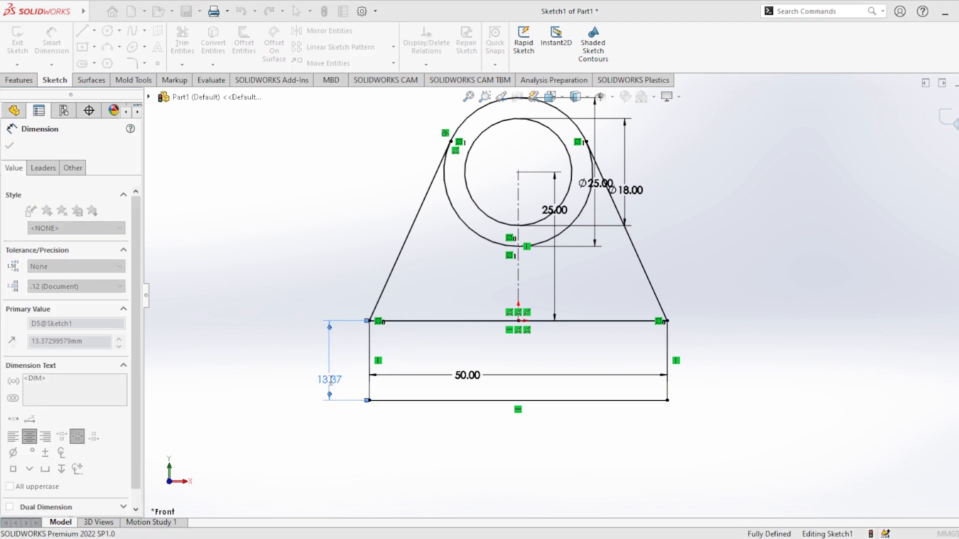
{"action": "left_click", "coordinate": [273, 361]}
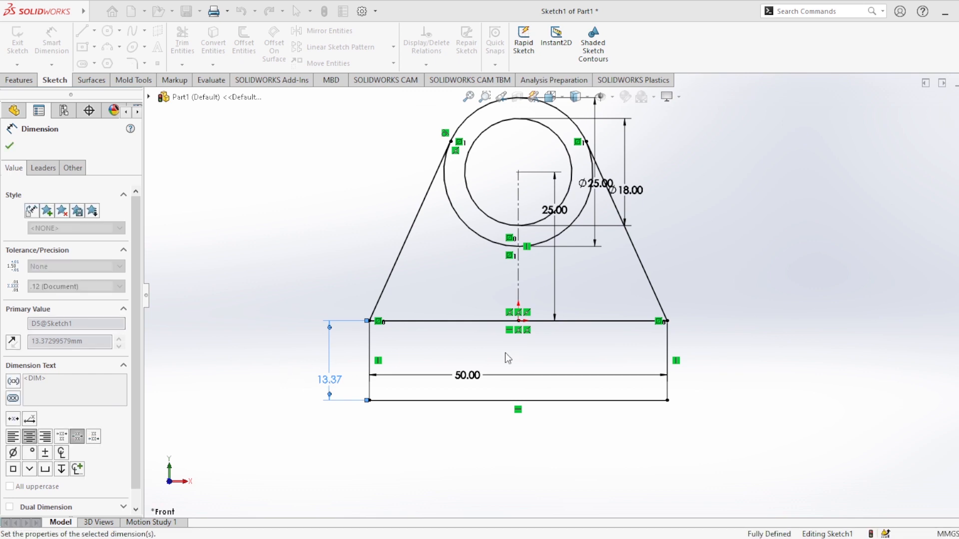
{"action": "left_click", "coordinate": [9, 146]}
{"action": "key", "text": "f"}
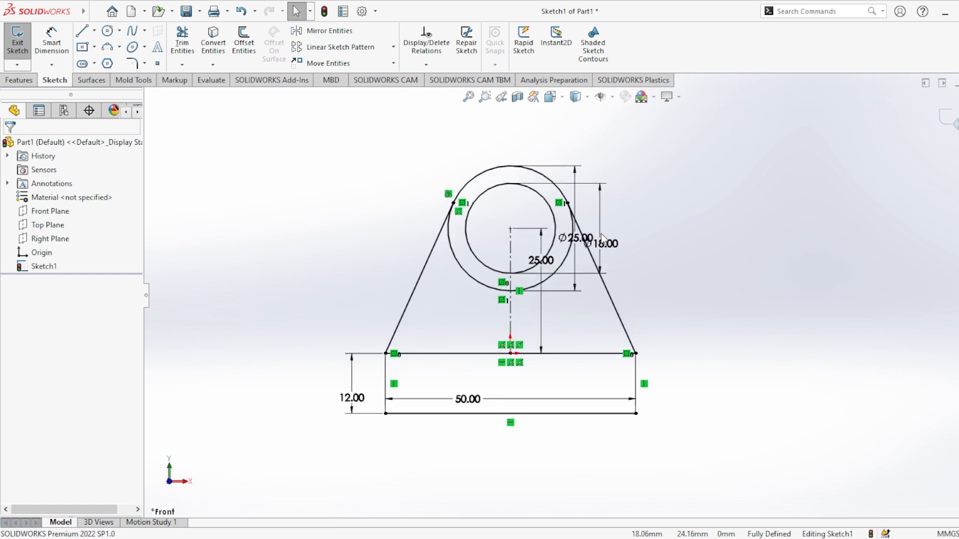
{"action": "left_click", "coordinate": [939, 121]}
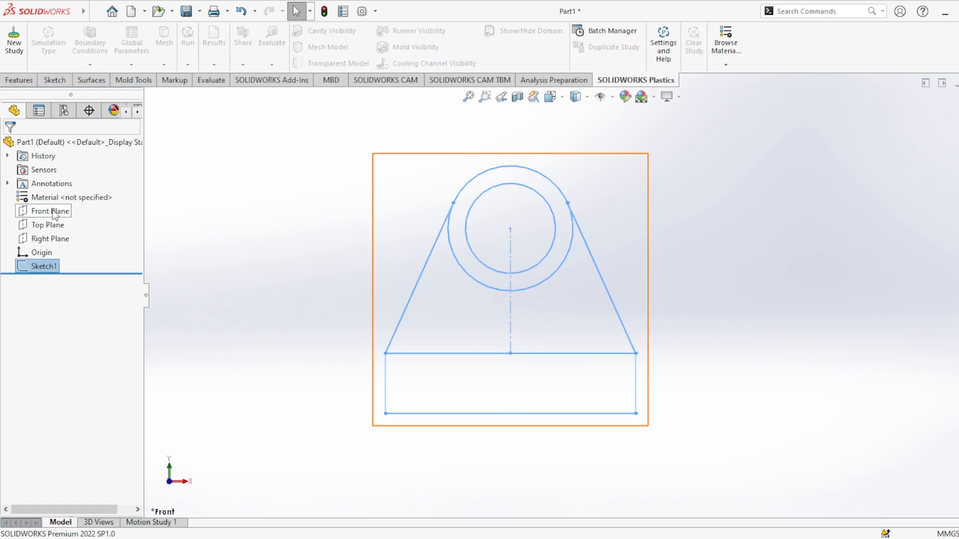
Extrude only the ring region between the two concentric circles to a blind depth of 19 mm
{"action": "left_click", "coordinate": [19, 80]}
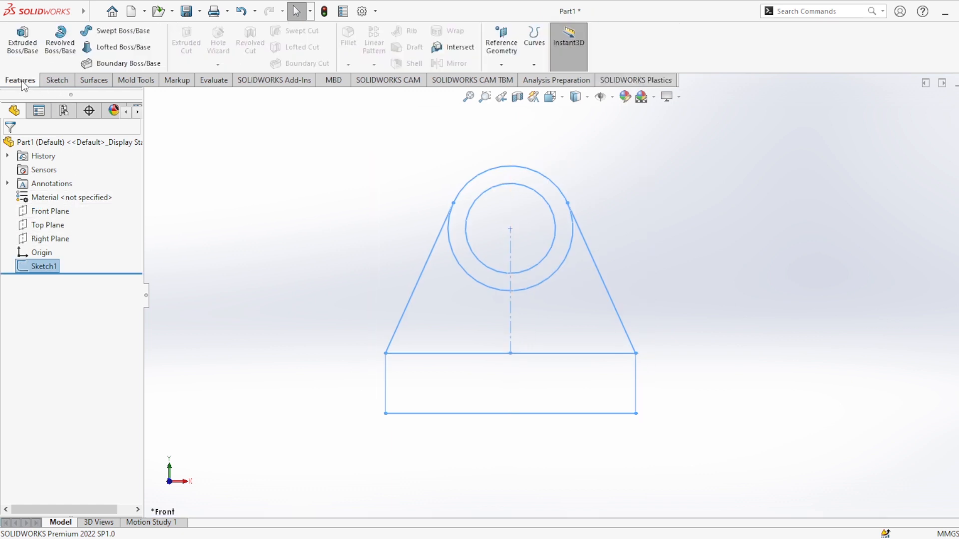
{"action": "left_click", "coordinate": [23, 43]}
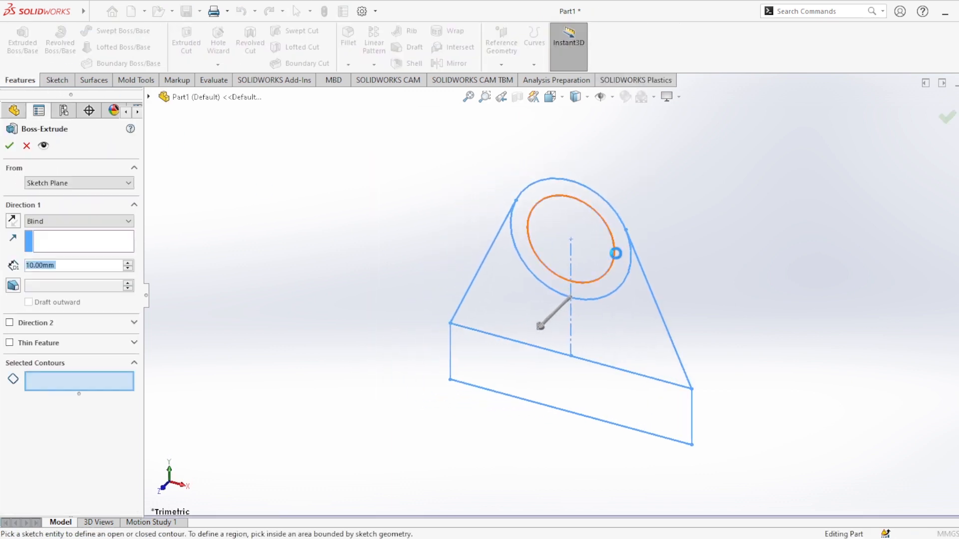
{"action": "left_click", "coordinate": [617, 258]}
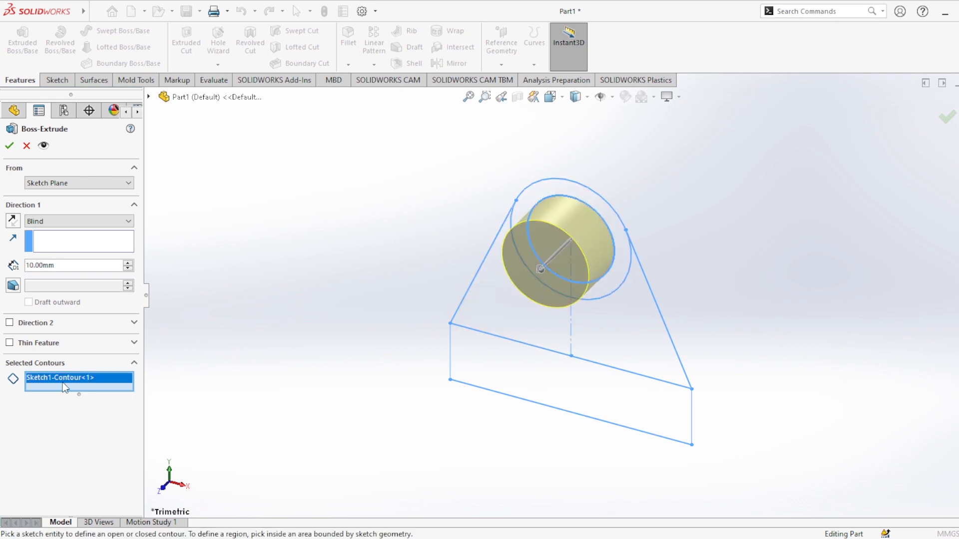
{"action": "key", "text": "Delete"}
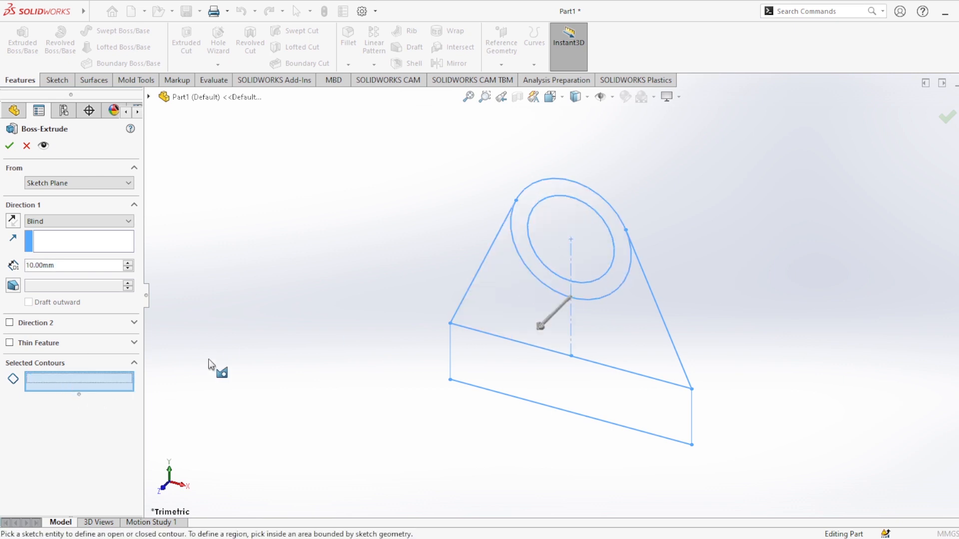
{"action": "left_click", "coordinate": [613, 229]}
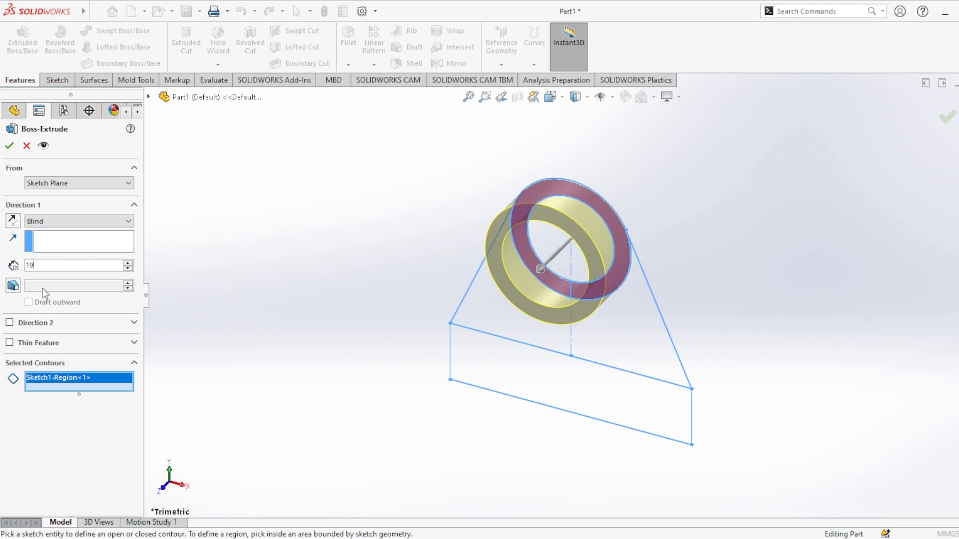
{"action": "key", "text": "Return"}
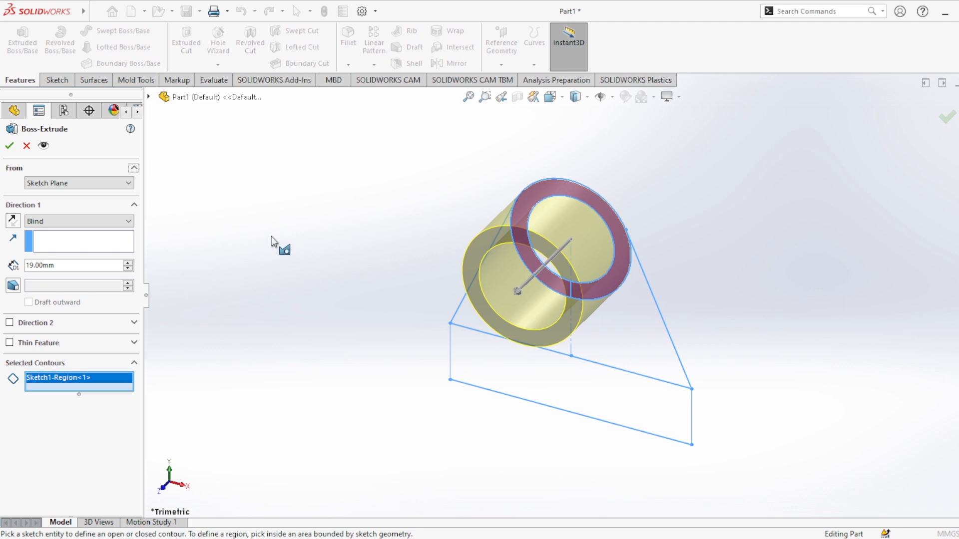
{"action": "left_click", "coordinate": [10, 146]}
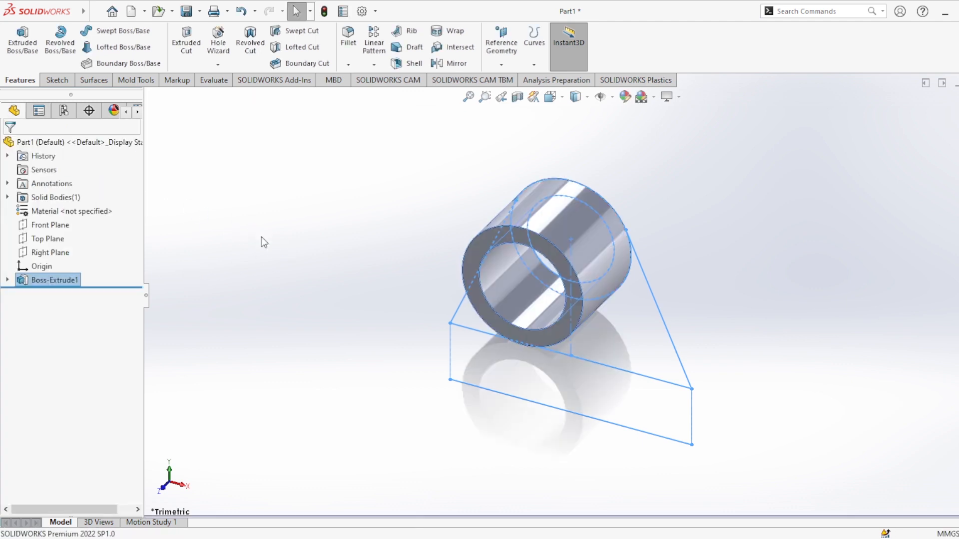
{"action": "left_click", "coordinate": [7, 280]}
{"action": "left_click", "coordinate": [56, 294]}
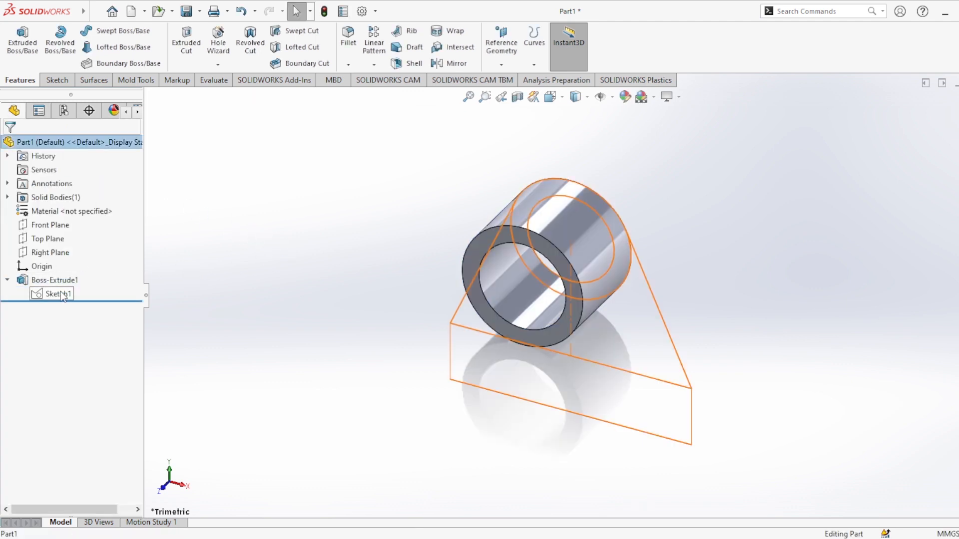
{"action": "left_click", "coordinate": [75, 255]}
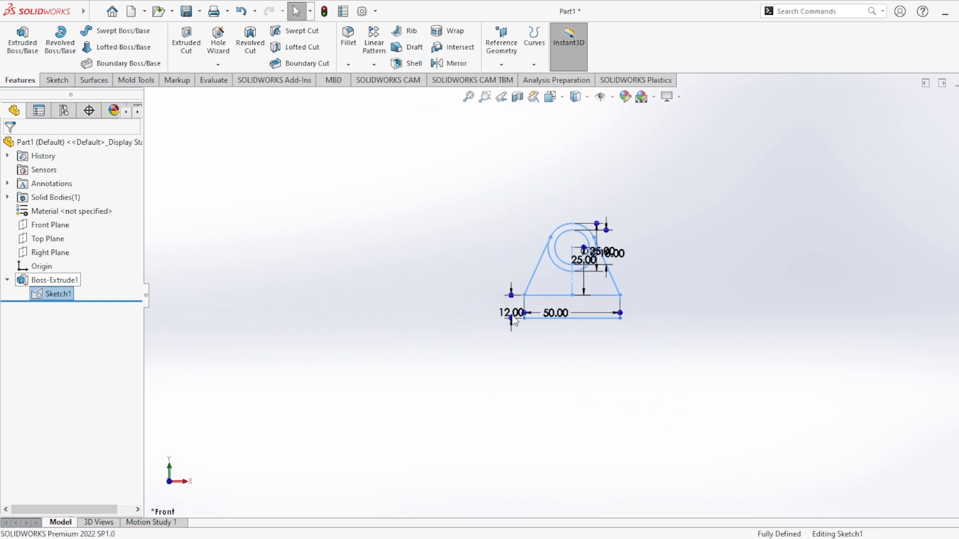
{"action": "left_click", "coordinate": [39, 280]}
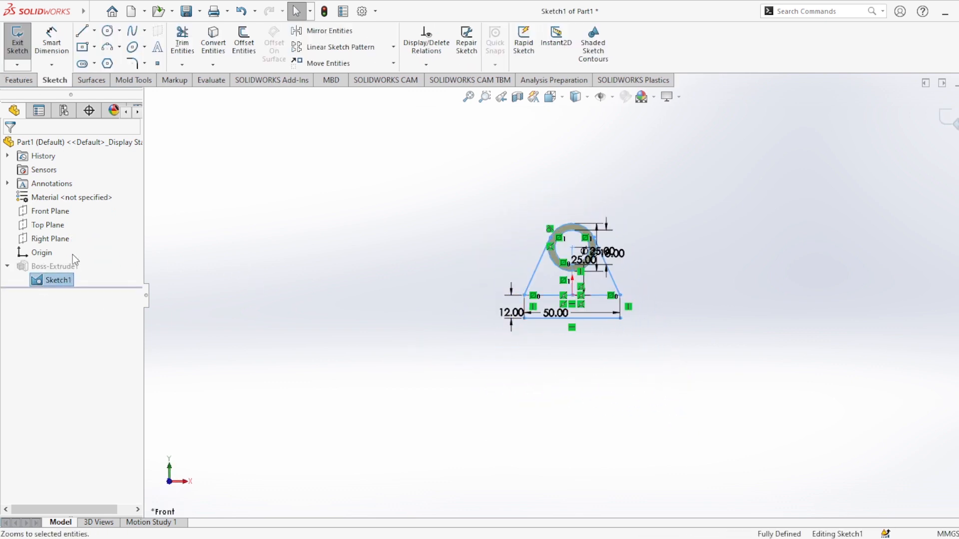
{"action": "left_click", "coordinate": [949, 121]}
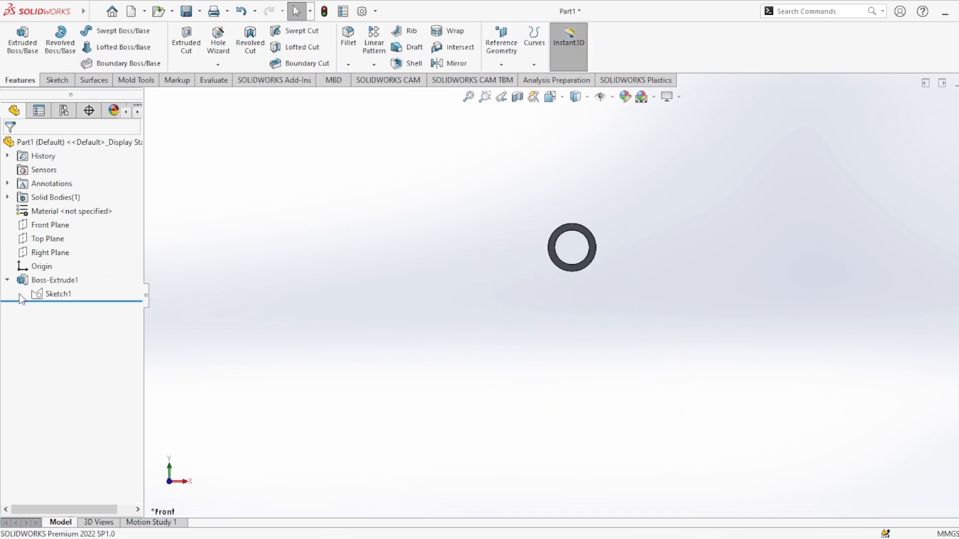
Show the profile sketch that belongs to the ring extrusion
{"action": "left_click", "coordinate": [42, 294]}
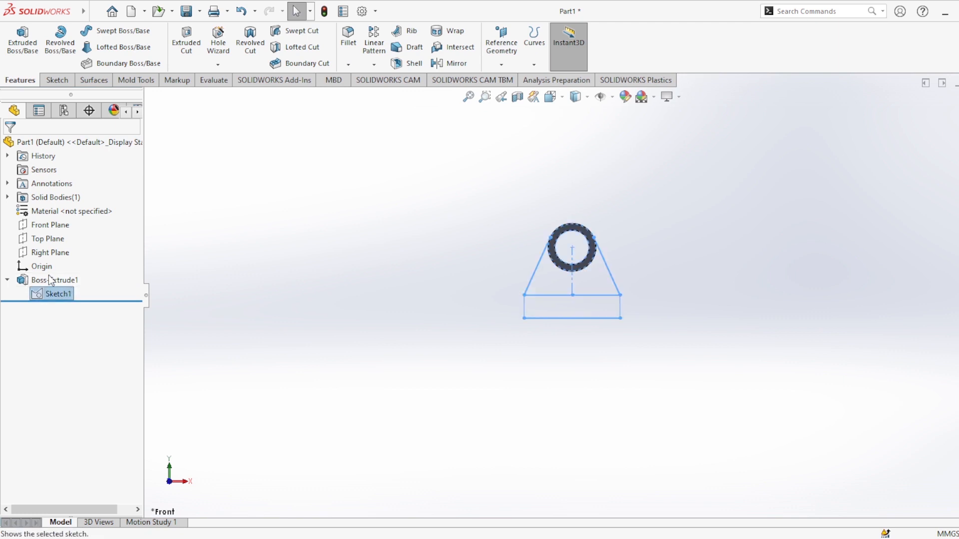
{"action": "left_click", "coordinate": [53, 279]}
{"action": "scroll", "coordinate": [635, 287], "scroll_direction": "down", "scroll_amount": 4}
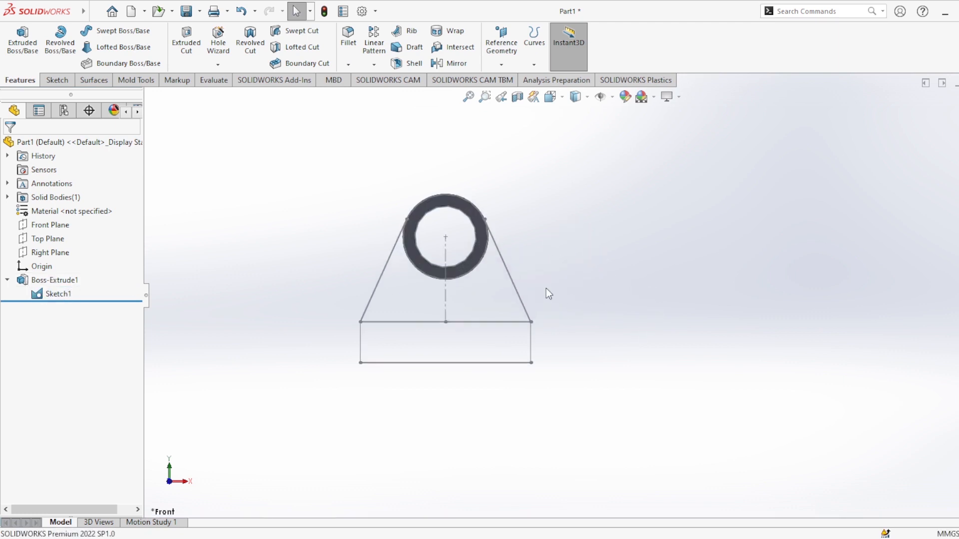
Extrude both web regions between the slanted lines, the ring and the base line to a blind depth of 12 mm with Thin Feature off
{"action": "left_click", "coordinate": [30, 65]}
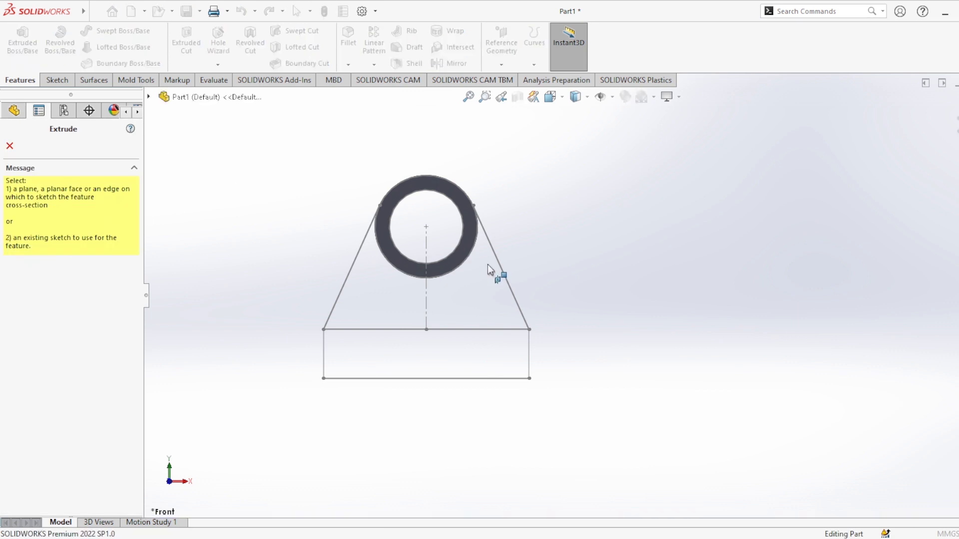
{"action": "left_click", "coordinate": [503, 271]}
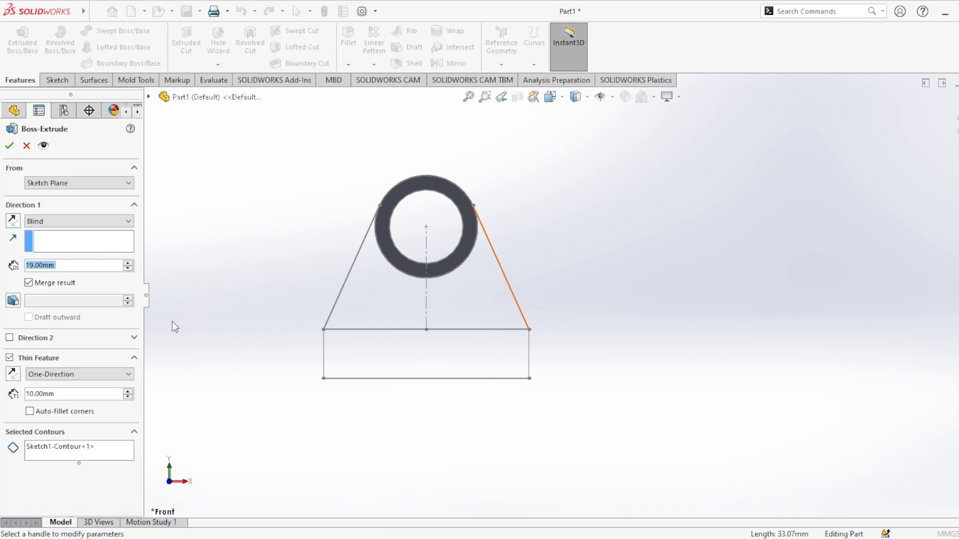
{"action": "right_click", "coordinate": [40, 445]}
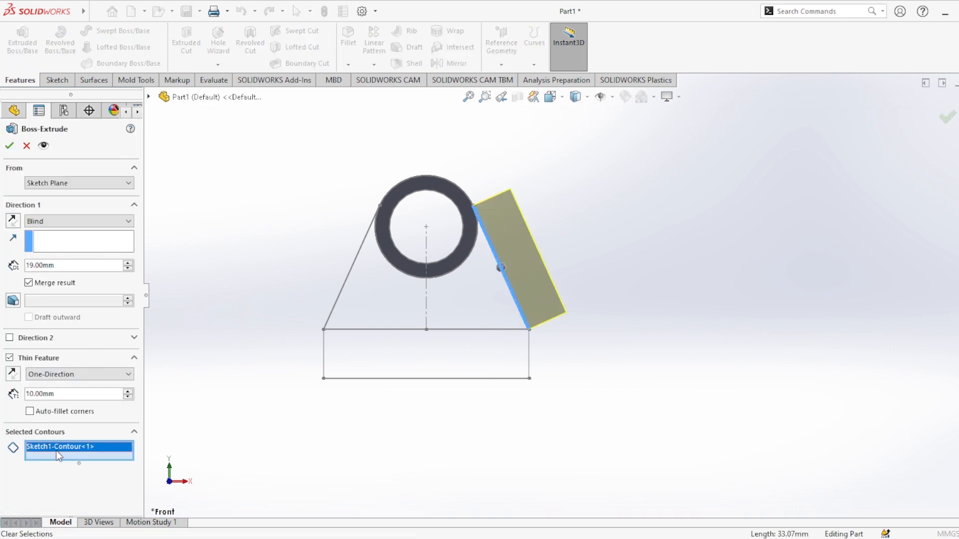
{"action": "left_click", "coordinate": [58, 452]}
{"action": "left_click", "coordinate": [401, 304]}
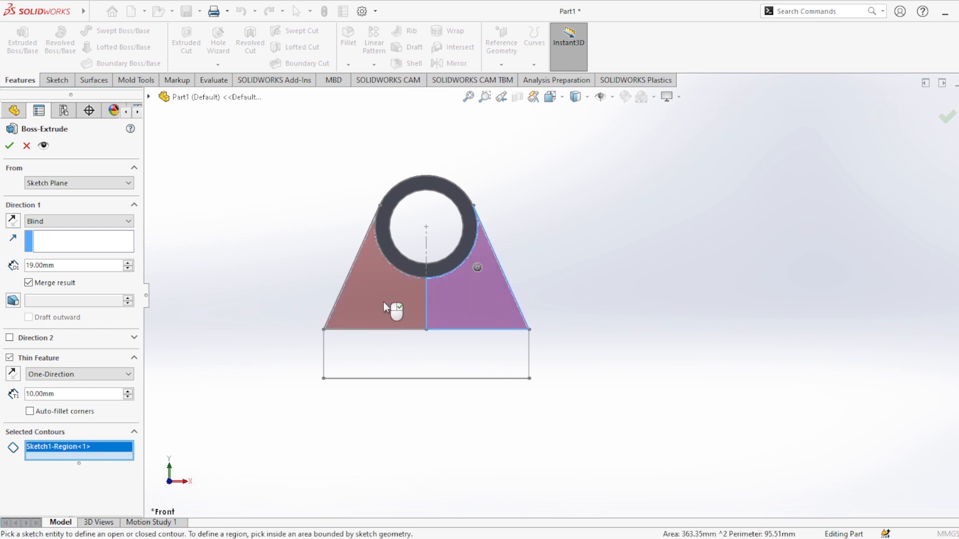
{"action": "left_click", "coordinate": [475, 263]}
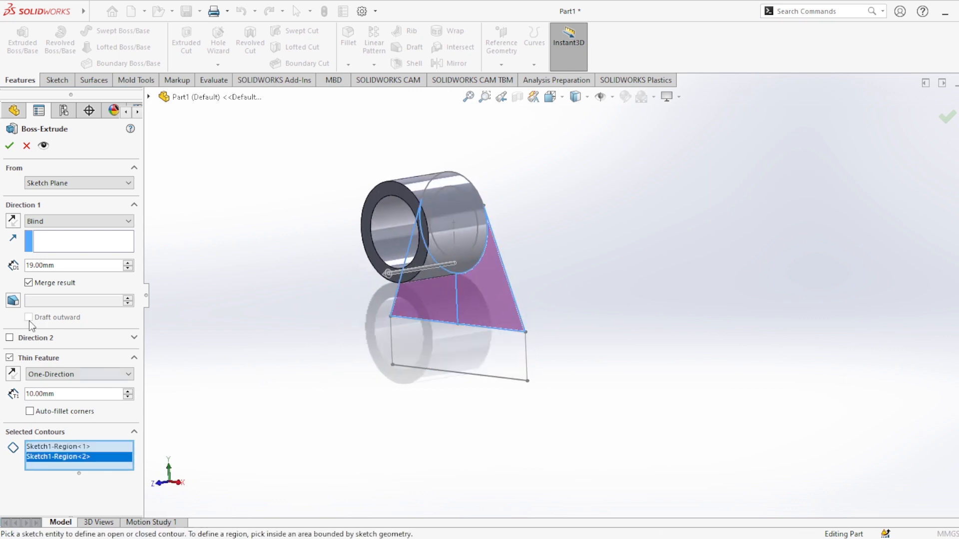
{"action": "left_click", "coordinate": [9, 358]}
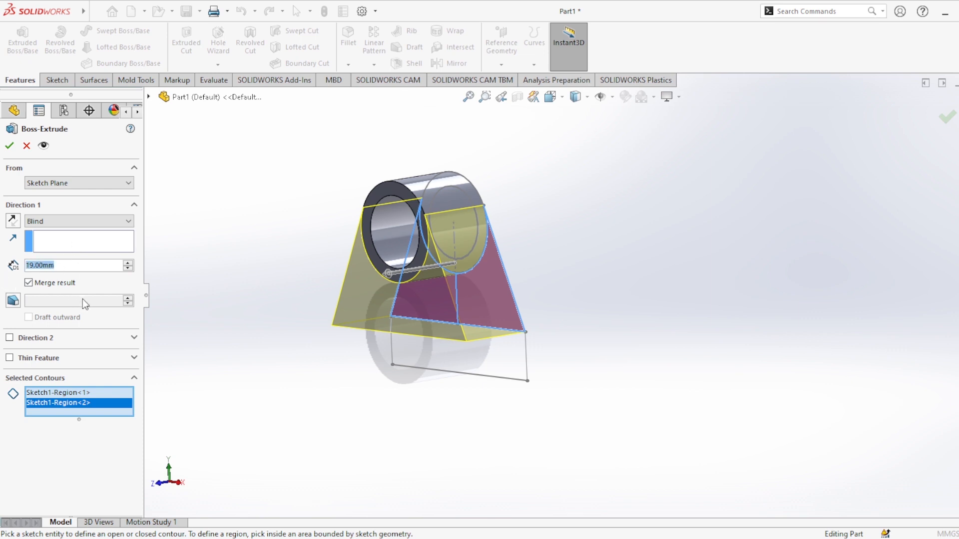
{"action": "type", "text": "12"}
{"action": "key", "text": "Return"}
{"action": "mouse_move", "coordinate": [304, 285]}
{"action": "middle_mouse_down"}
{"action": "mouse_move", "coordinate": [289, 311]}
{"action": "mouse_move", "coordinate": [316, 283]}
{"action": "mouse_move", "coordinate": [321, 291]}
{"action": "middle_mouse_up"}
{"action": "left_click", "coordinate": [9, 145]}
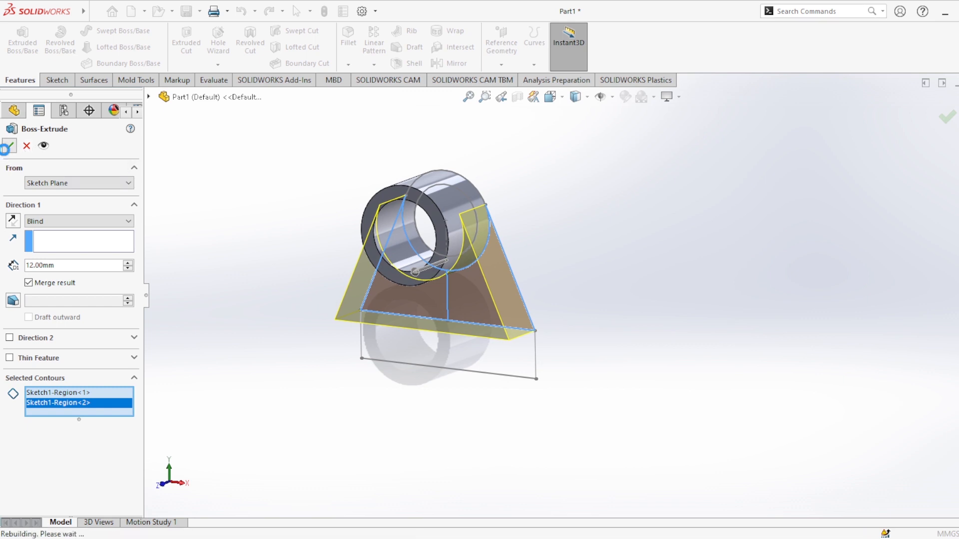
Extrude the rectangular base region of the shared sketch to a blind depth of 25 mm with Thin Feature off
{"action": "left_click", "coordinate": [23, 42]}
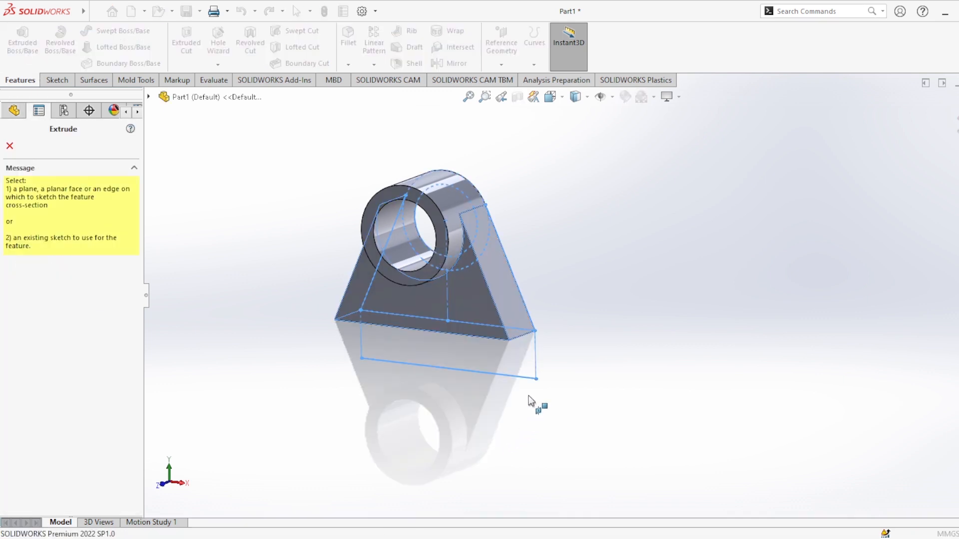
{"action": "left_click", "coordinate": [534, 361]}
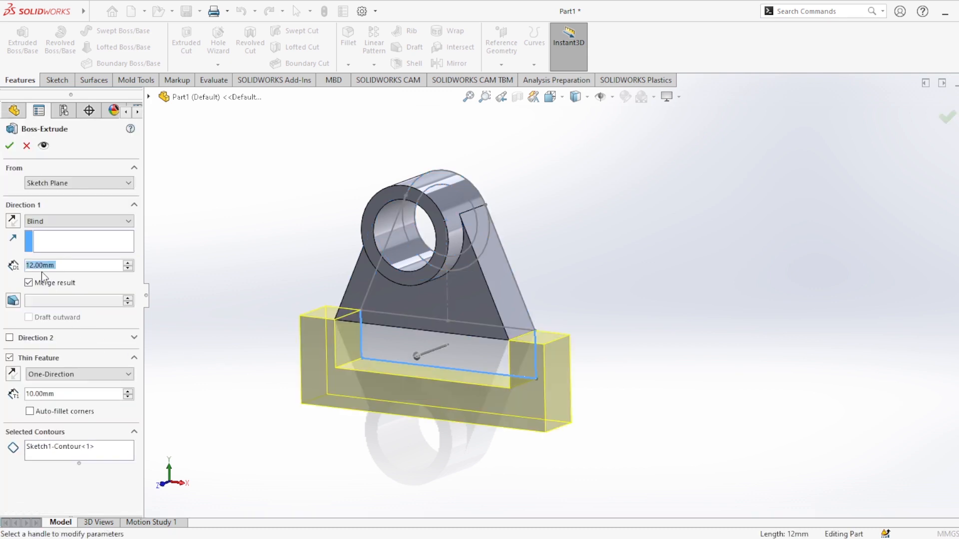
{"action": "left_click", "coordinate": [60, 452]}
{"action": "key", "text": "Delete"}
{"action": "left_click", "coordinate": [472, 357]}
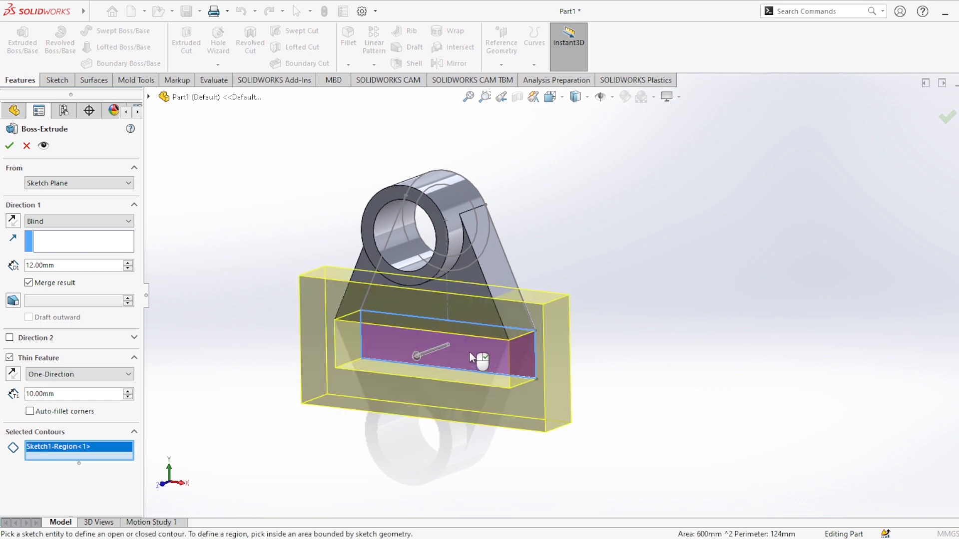
{"action": "left_click", "coordinate": [9, 357]}
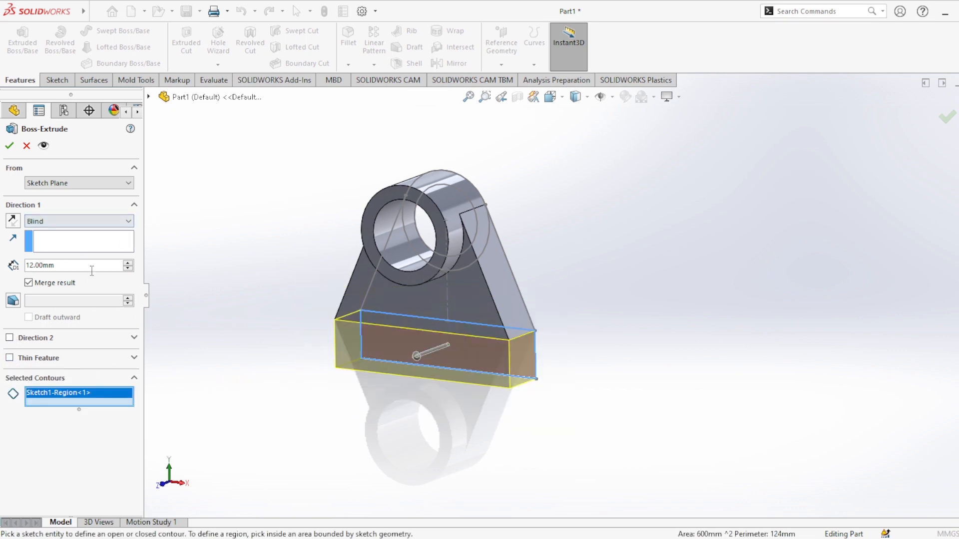
{"action": "type", "text": "25"}
{"action": "key", "text": "Return"}
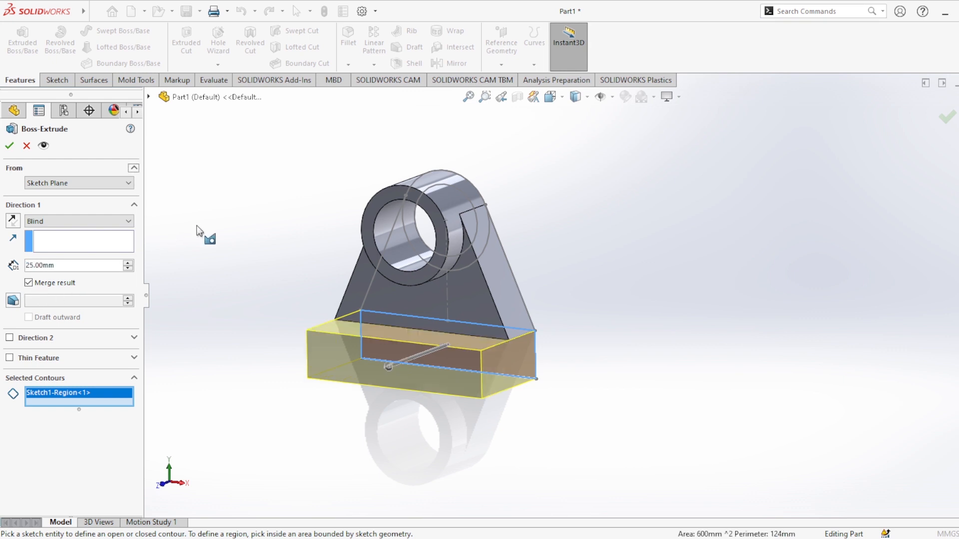
{"action": "left_click", "coordinate": [8, 145]}
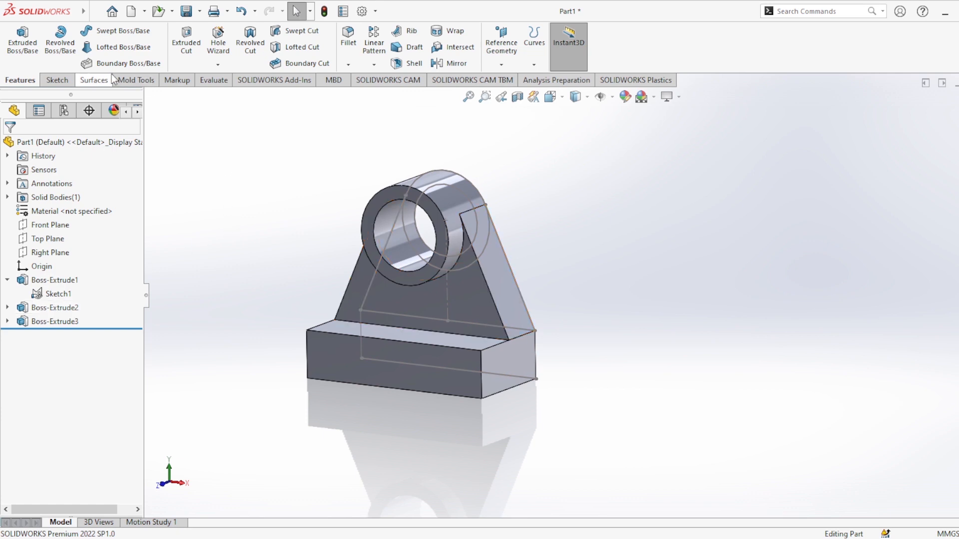
Mirror the whole bracket body about the front face of the base, with the solids merged
{"action": "left_click", "coordinate": [454, 63]}
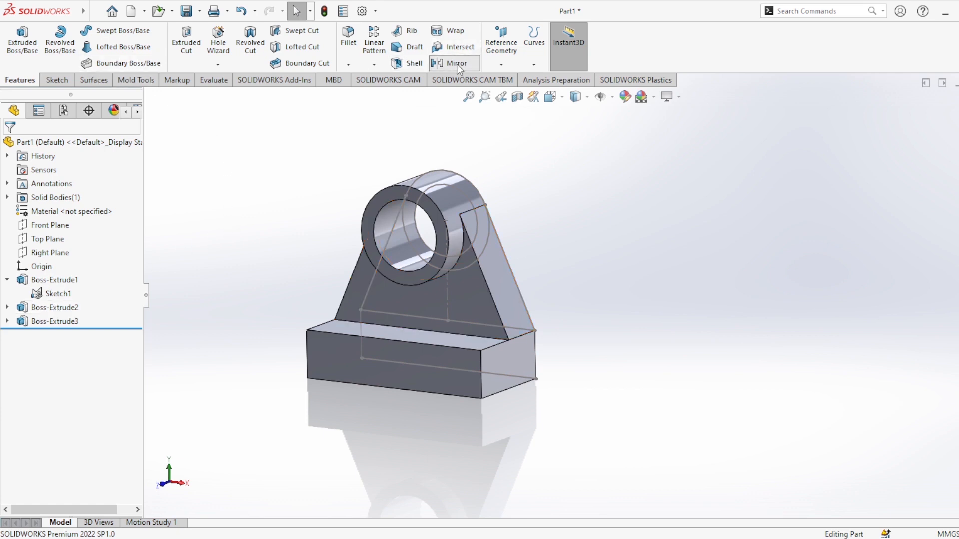
{"action": "left_click", "coordinate": [348, 367]}
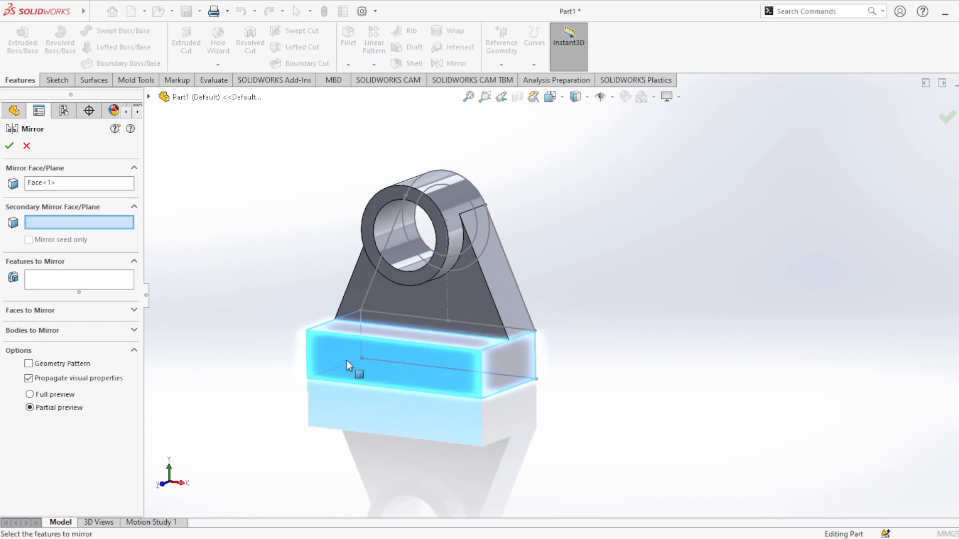
{"action": "left_click", "coordinate": [46, 331]}
{"action": "left_click", "coordinate": [391, 289]}
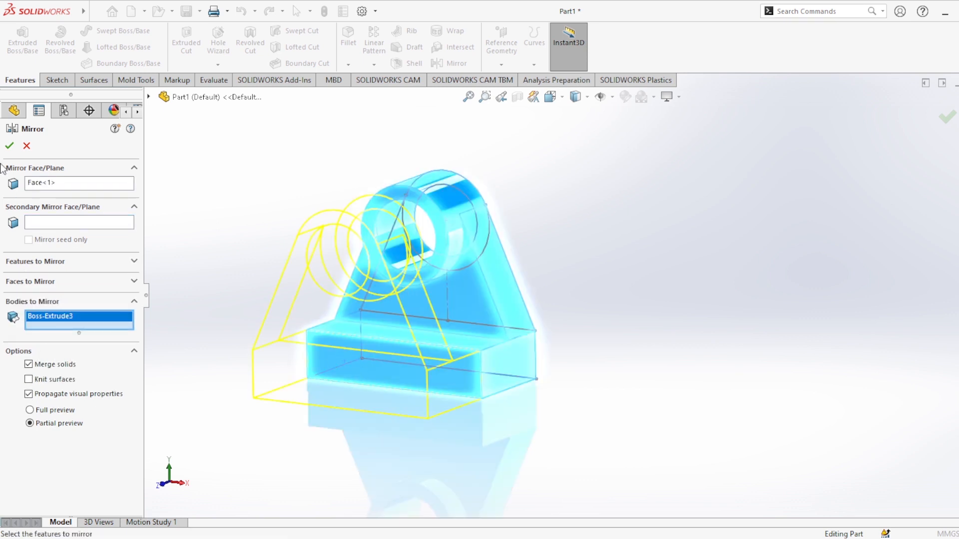
{"action": "left_click", "coordinate": [11, 146]}
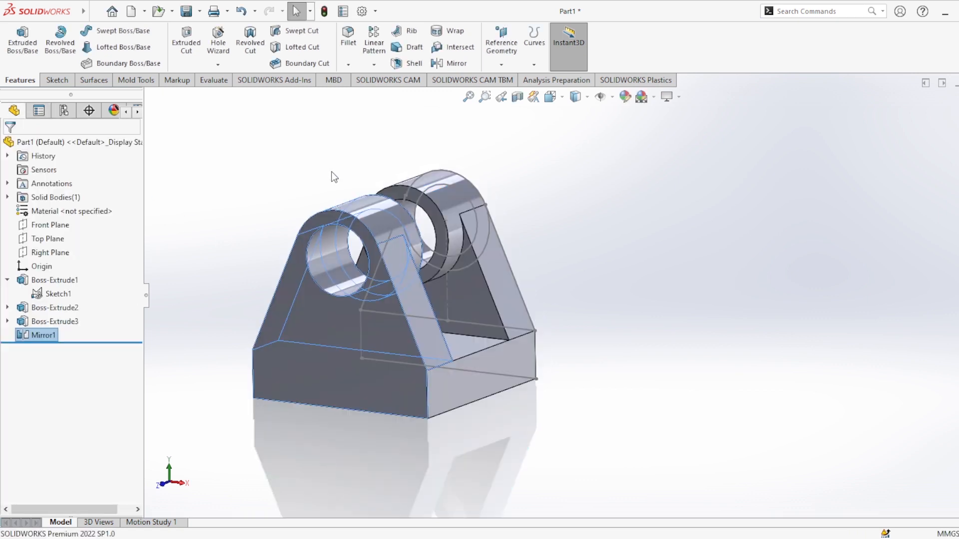
Hide the profile sketch shared by the ring, web and base extrusions
{"action": "scroll", "coordinate": [536, 328], "scroll_direction": "up", "scroll_amount": 3}
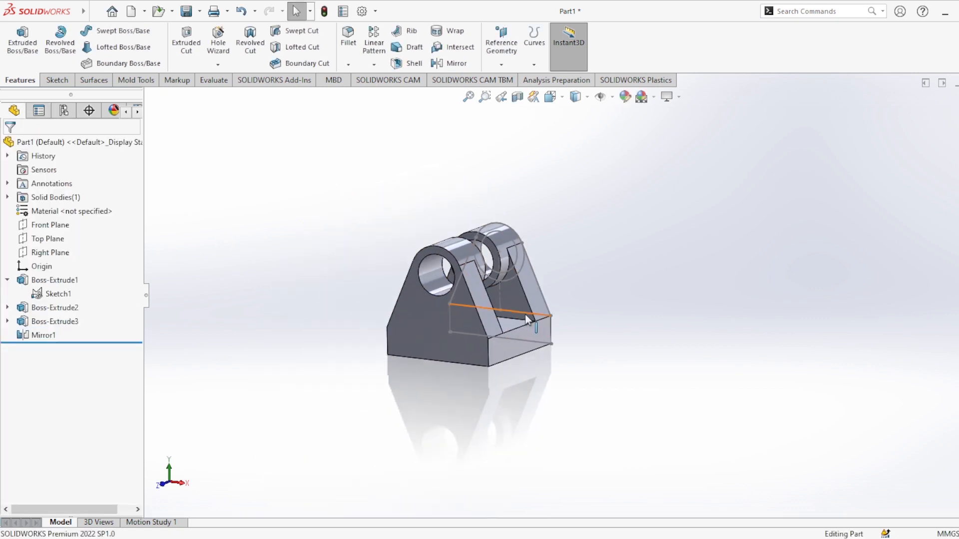
{"action": "left_click", "coordinate": [526, 318]}
{"action": "left_click", "coordinate": [559, 296]}
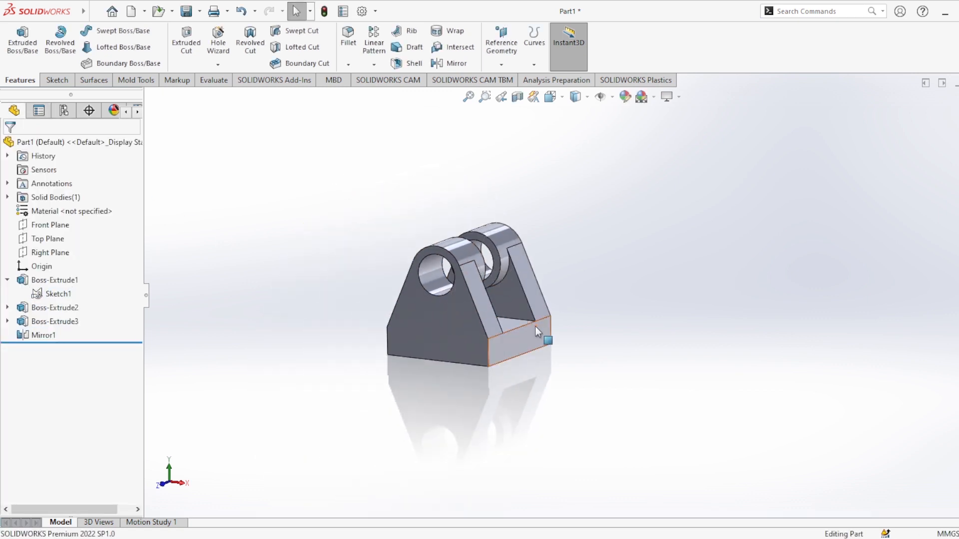
Start a sketch on the base's right end face and draw a vertical construction line about 36 mm down from the lower edge's midpoint
{"action": "left_click", "coordinate": [554, 250]}
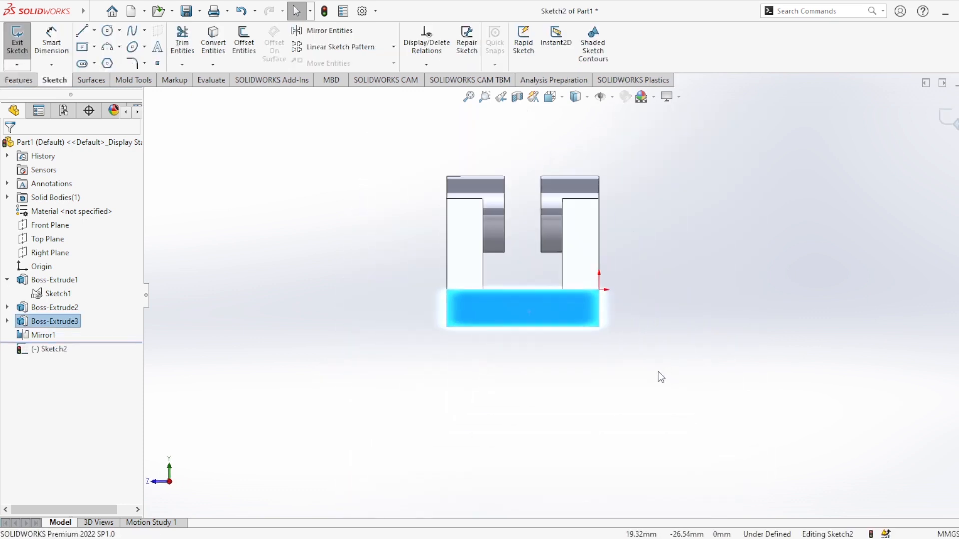
{"action": "left_click", "coordinate": [703, 312]}
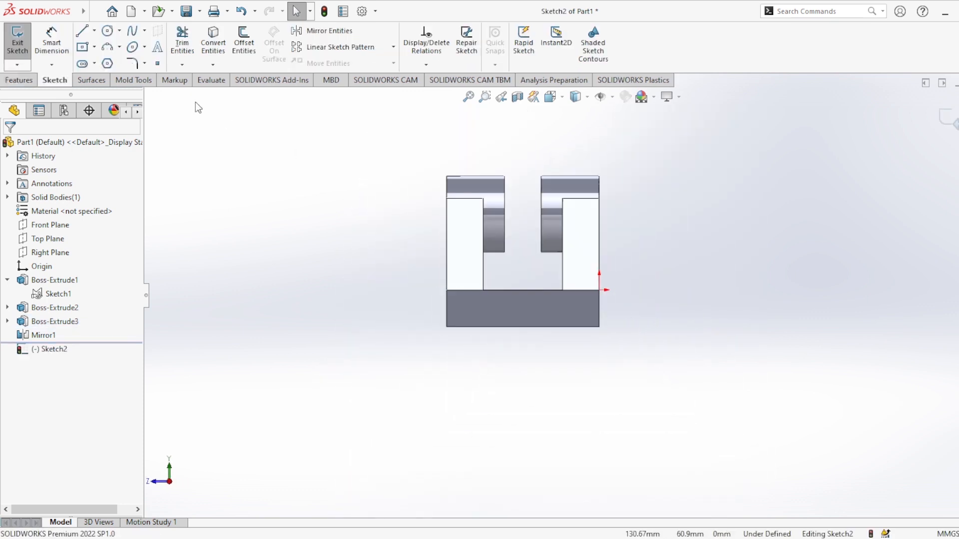
{"action": "left_click", "coordinate": [96, 33]}
{"action": "left_click", "coordinate": [99, 63]}
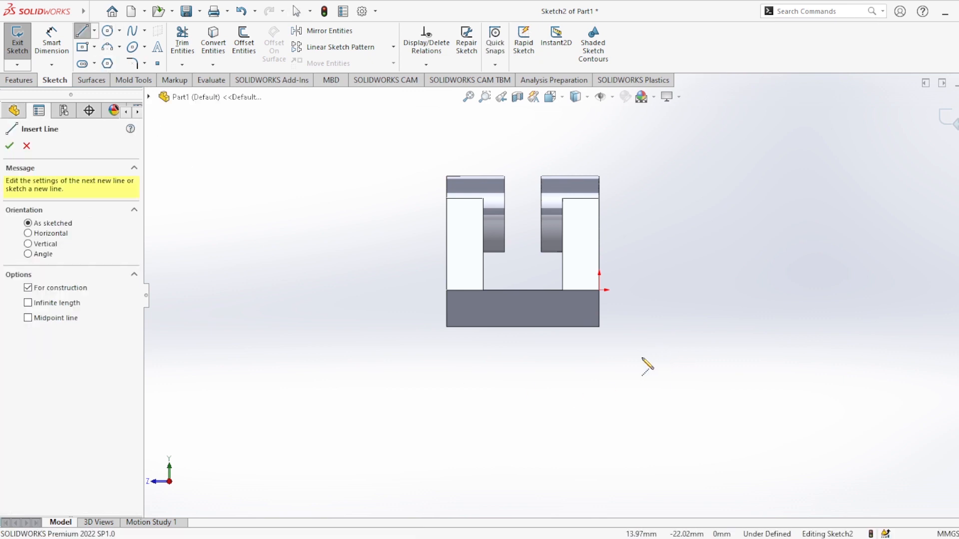
{"action": "left_click", "coordinate": [522, 327]}
{"action": "left_click", "coordinate": [523, 438]}
{"action": "key", "text": "Escape"}
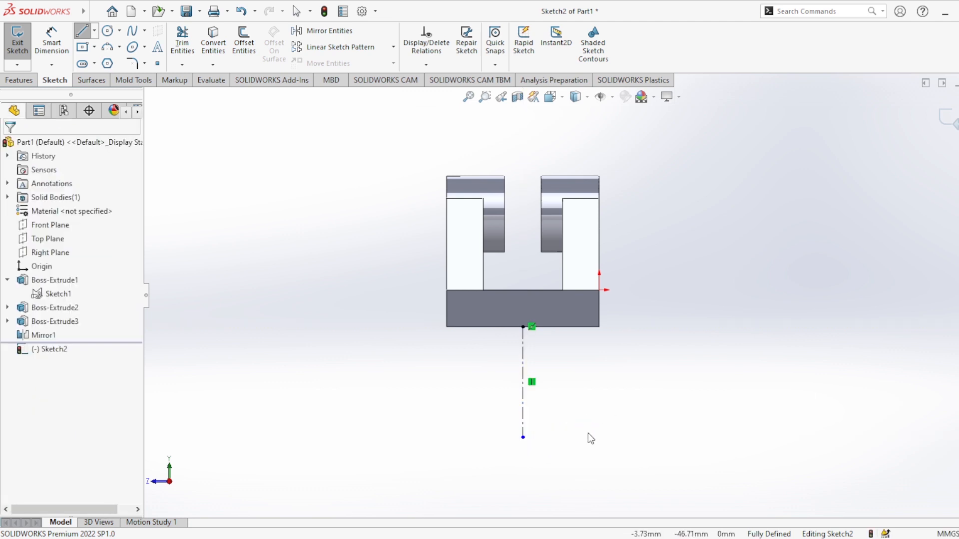
Sketch three concentric circles about 40, 29 and 17 mm in diameter, centred on the lower end of the construction line
{"action": "scroll", "coordinate": [588, 433], "scroll_direction": "up", "scroll_amount": 2}
{"action": "scroll", "coordinate": [588, 434], "scroll_direction": "down", "scroll_amount": 3}
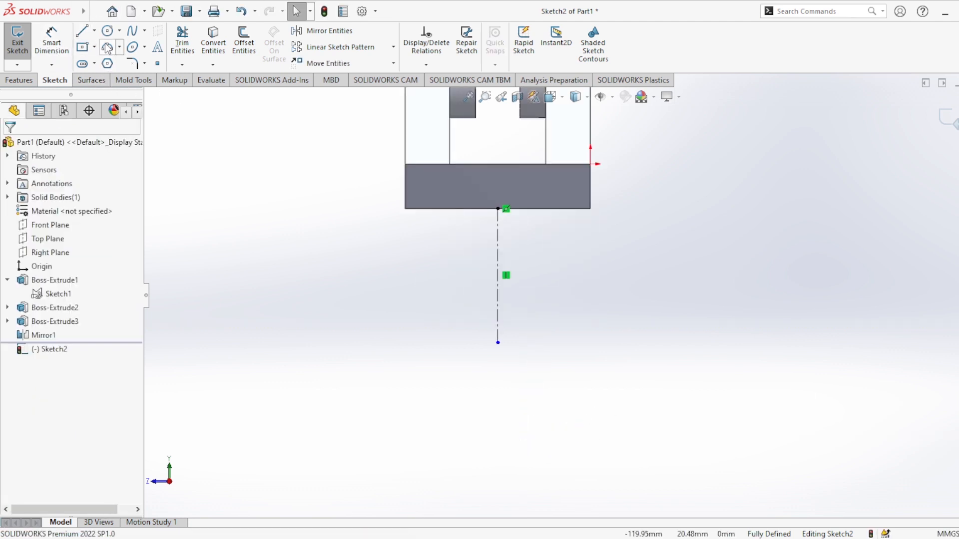
{"action": "left_click", "coordinate": [111, 32]}
{"action": "left_click", "coordinate": [497, 343]}
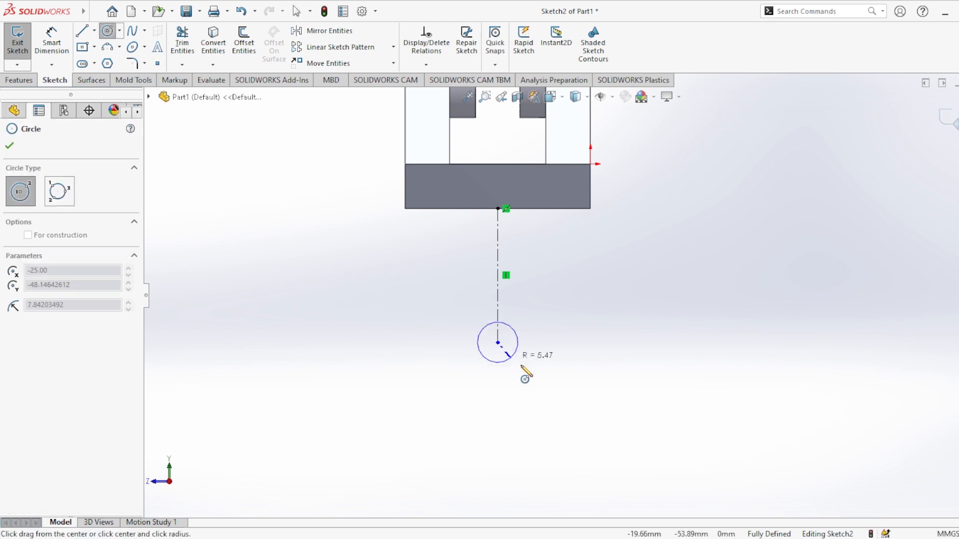
{"action": "left_click", "coordinate": [560, 384]}
{"action": "left_click", "coordinate": [498, 343]}
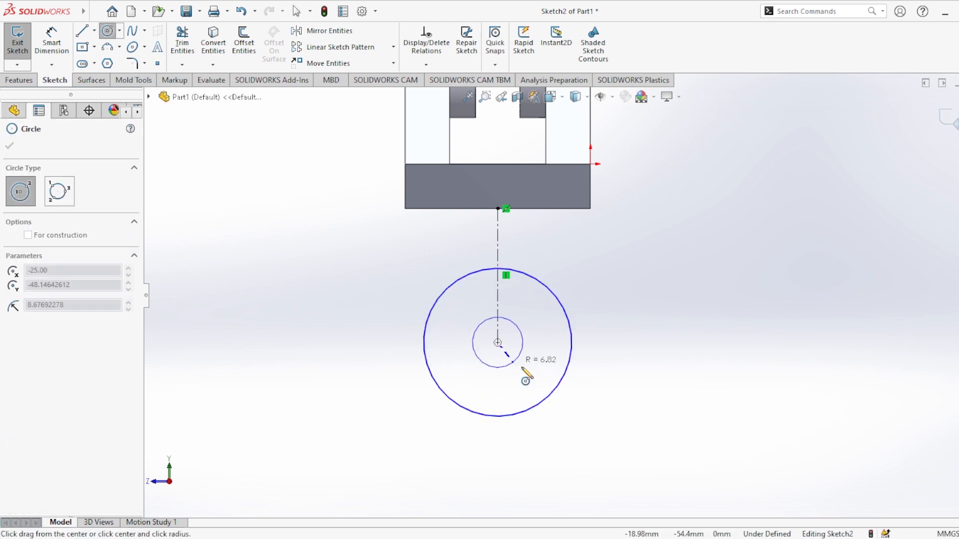
{"action": "left_click", "coordinate": [540, 378]}
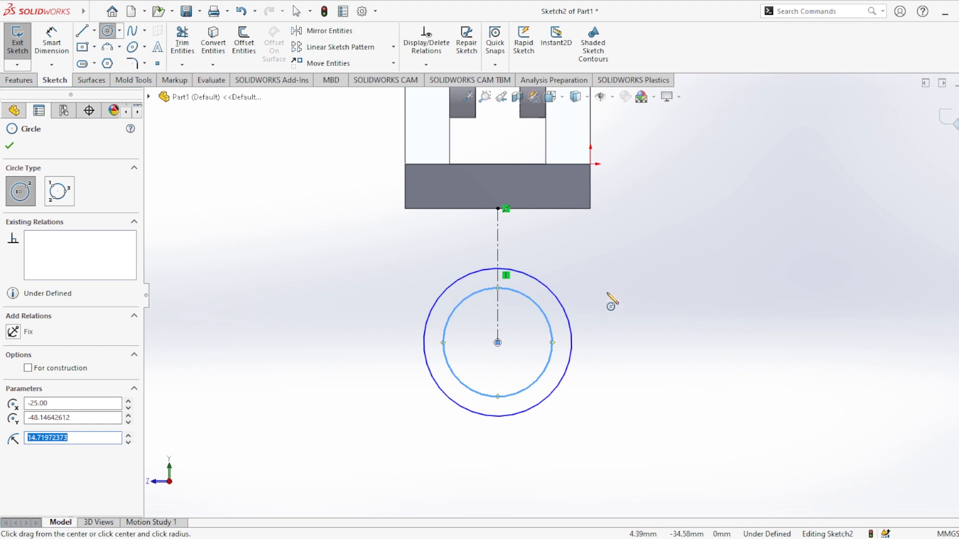
{"action": "scroll", "coordinate": [608, 294], "scroll_direction": "up", "scroll_amount": 3}
{"action": "left_click", "coordinate": [444, 365]}
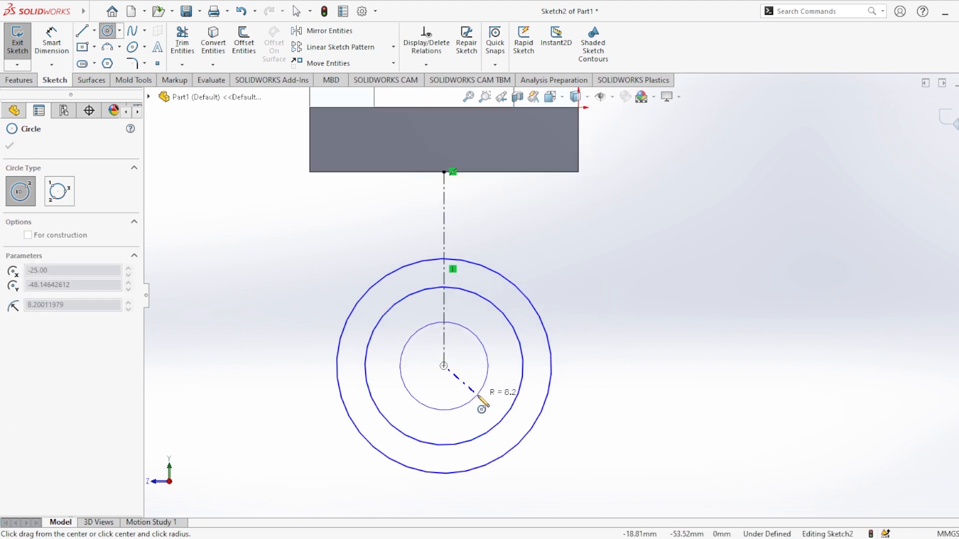
{"action": "left_click", "coordinate": [478, 397]}
{"action": "key", "text": "Escape"}
Dimension the outer circle with a diameter of 50 mm
{"action": "left_click", "coordinate": [53, 44]}
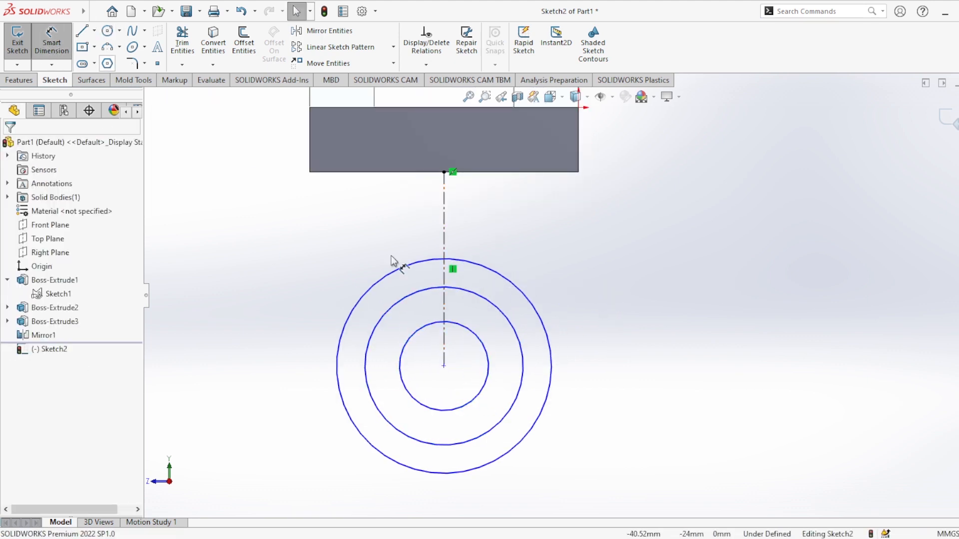
{"action": "left_click", "coordinate": [554, 393]}
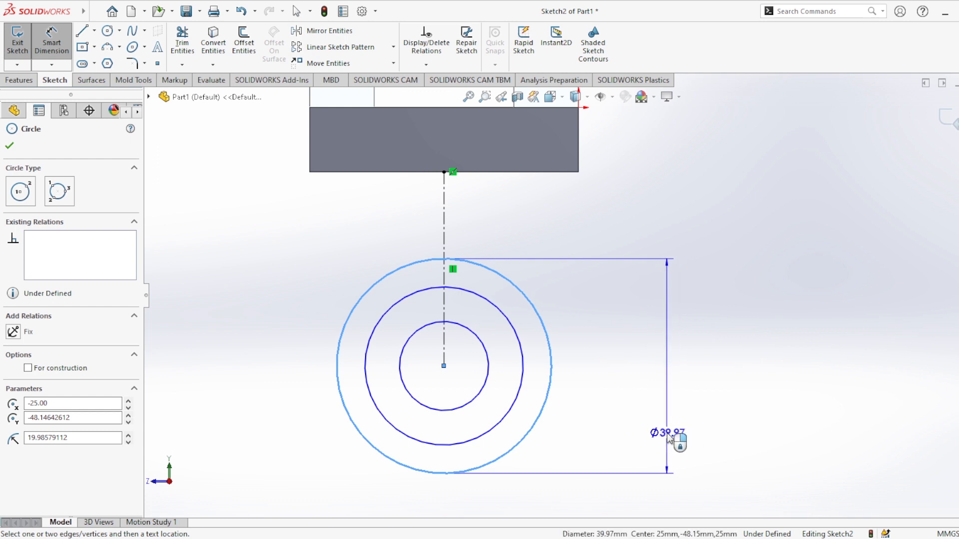
{"action": "left_click", "coordinate": [669, 438]}
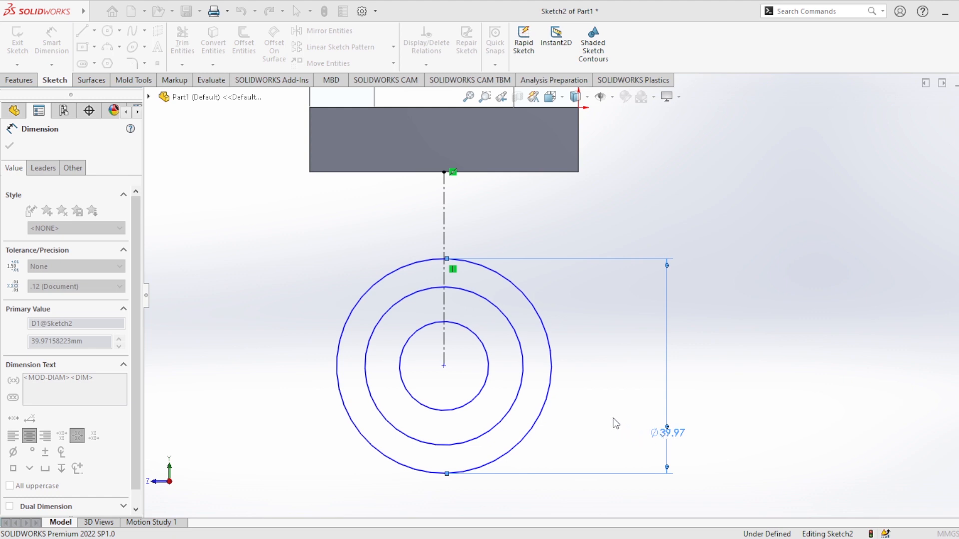
{"action": "type", "text": "50"}
{"action": "key", "text": "Return"}
Dimension the middle circle with a diameter of 30 mm
{"action": "left_click", "coordinate": [527, 372]}
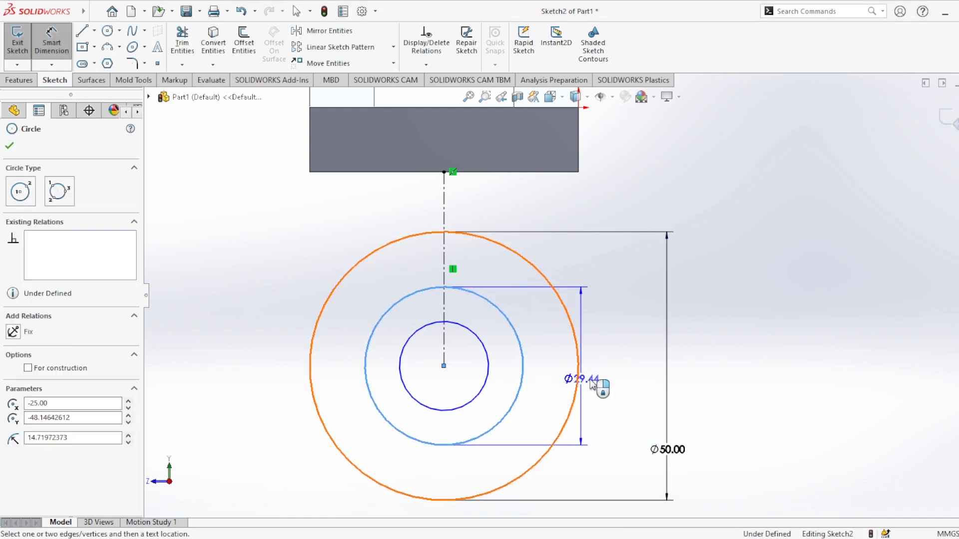
{"action": "left_click", "coordinate": [626, 390]}
{"action": "left_click", "coordinate": [630, 388]}
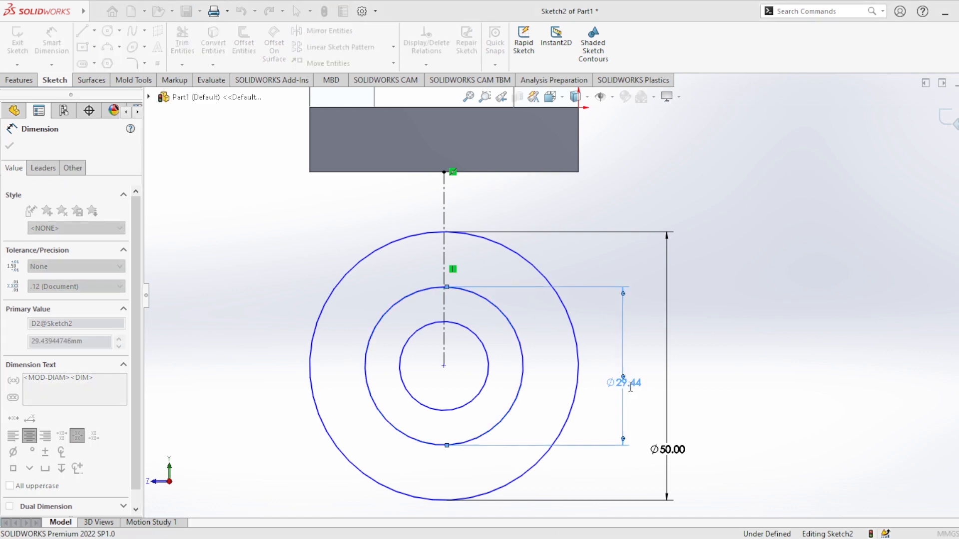
{"action": "type", "text": "30"}
{"action": "key", "text": "Return"}
Dimension the inner circle with a diameter of 14 mm and finish dimensioning the circles
{"action": "left_click", "coordinate": [497, 368]}
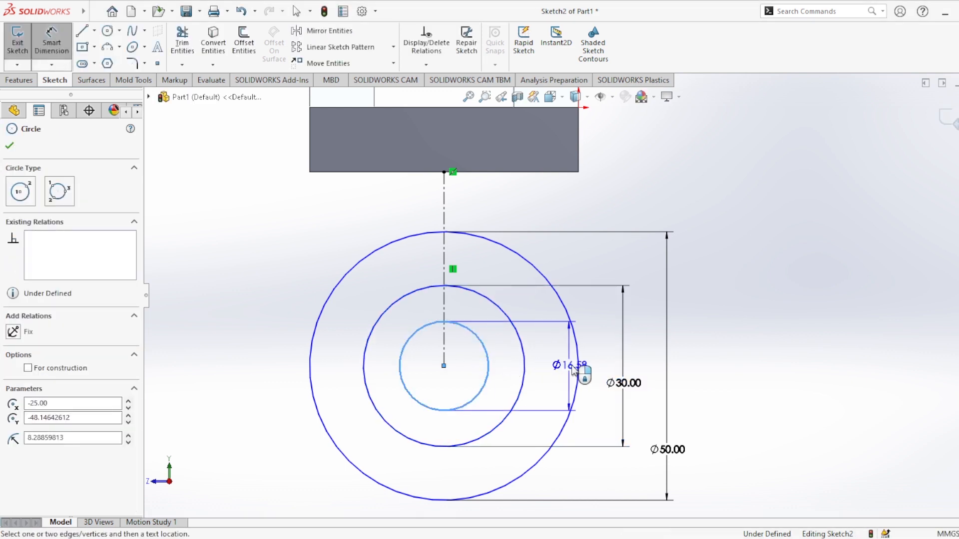
{"action": "left_click", "coordinate": [603, 373]}
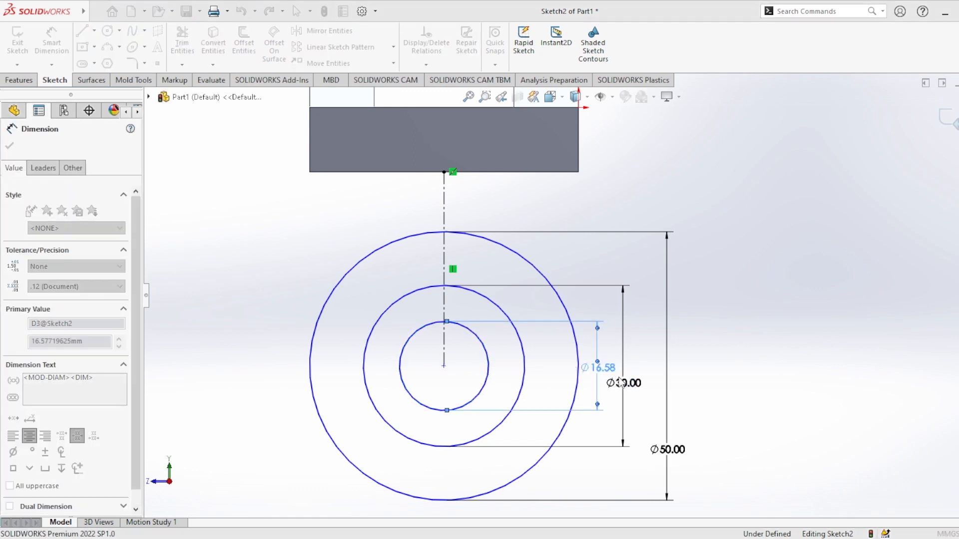
{"action": "type", "text": "14"}
{"action": "key", "text": "Return"}
{"action": "left_click", "coordinate": [10, 146]}
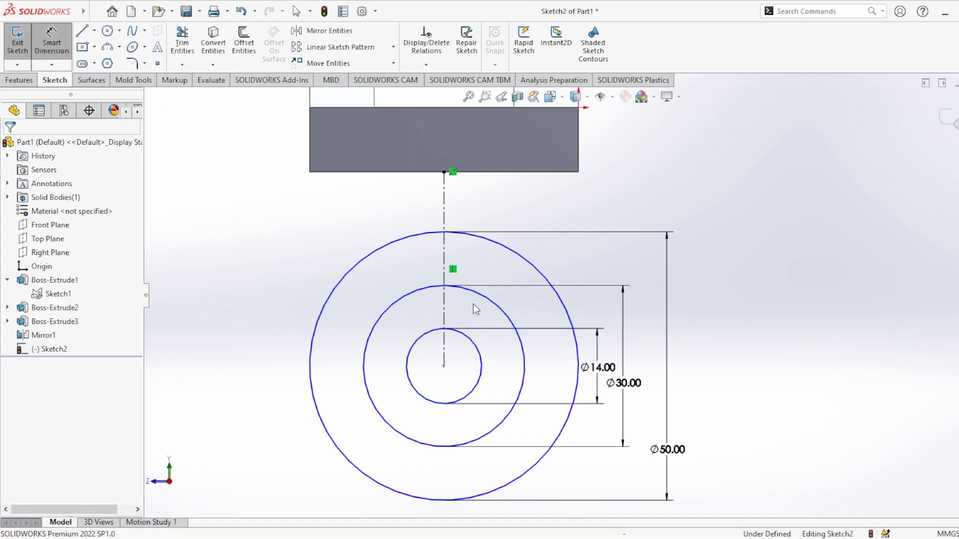
{"action": "key", "text": "Escape"}
Dimension the vertical distance from the base's lower edge to the common circle centre as 38 mm
{"action": "scroll", "coordinate": [491, 243], "scroll_direction": "down", "scroll_amount": 2}
{"action": "scroll", "coordinate": [572, 296], "scroll_direction": "up", "scroll_amount": 2}
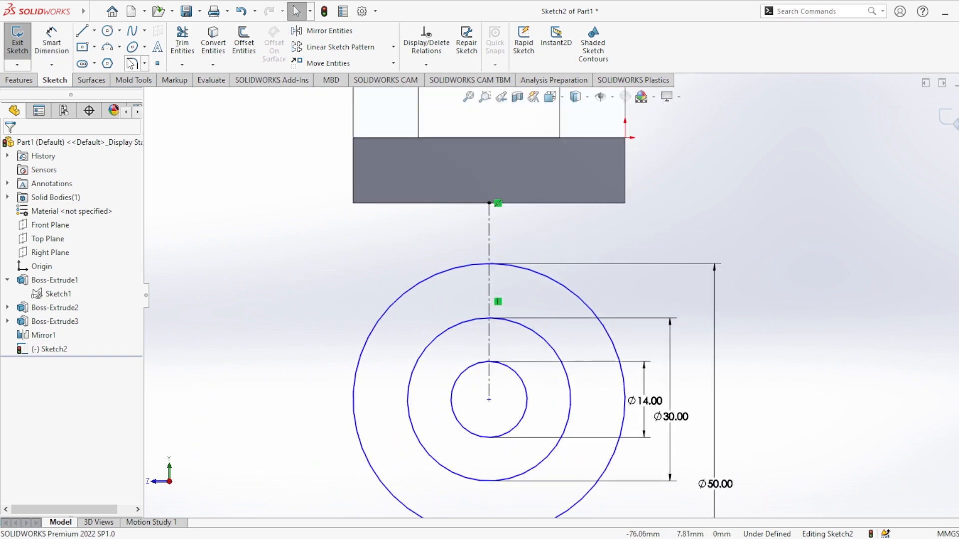
{"action": "left_click", "coordinate": [51, 42]}
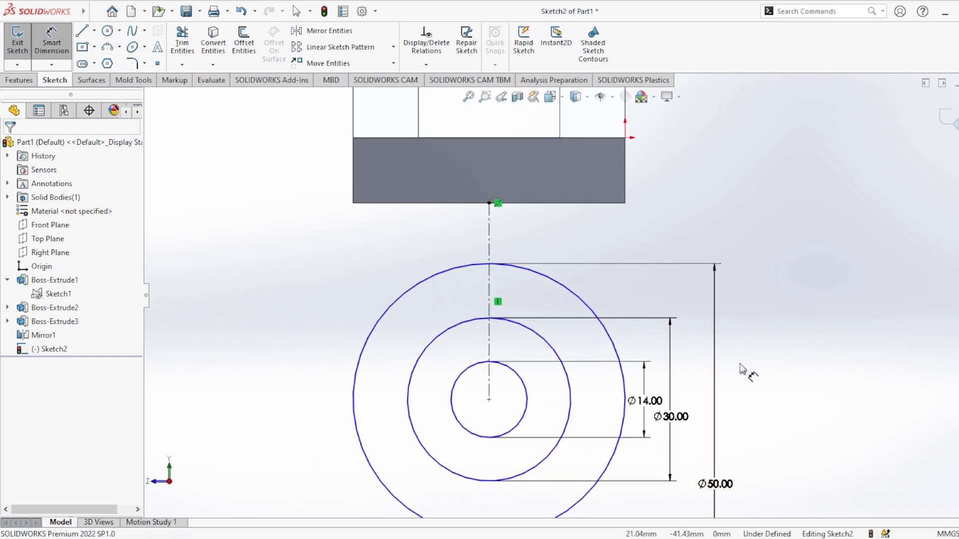
{"action": "left_click", "coordinate": [489, 399]}
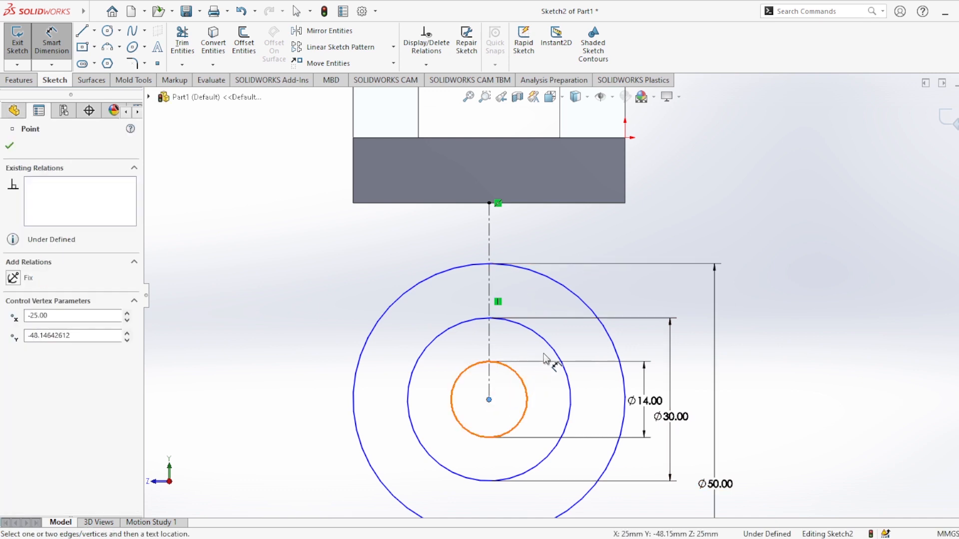
{"action": "left_click", "coordinate": [622, 203]}
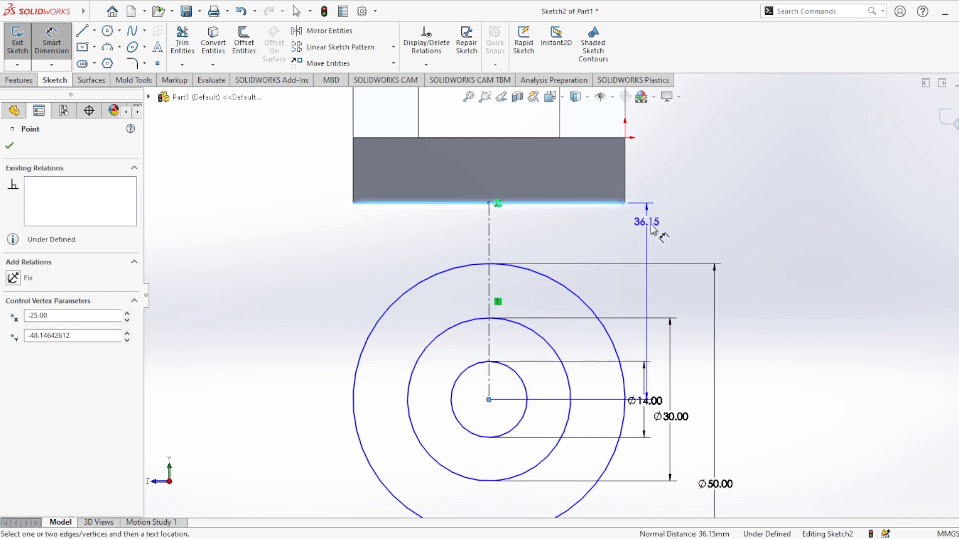
{"action": "left_click", "coordinate": [660, 244]}
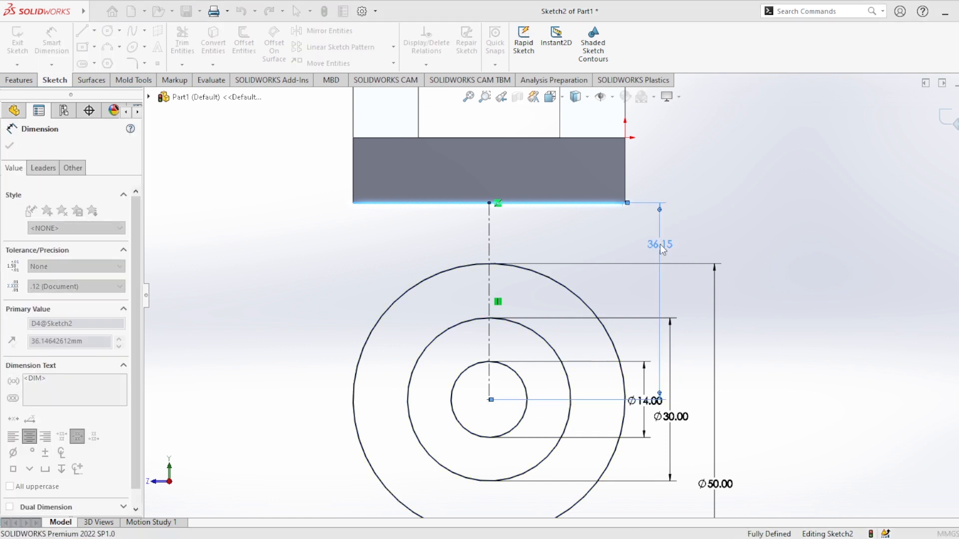
{"action": "left_click", "coordinate": [604, 228]}
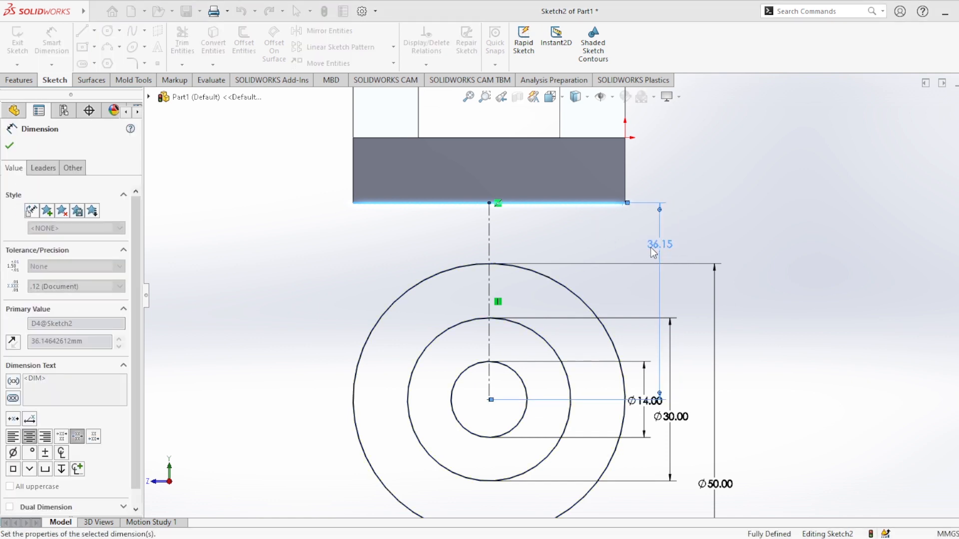
{"action": "left_click", "coordinate": [9, 145]}
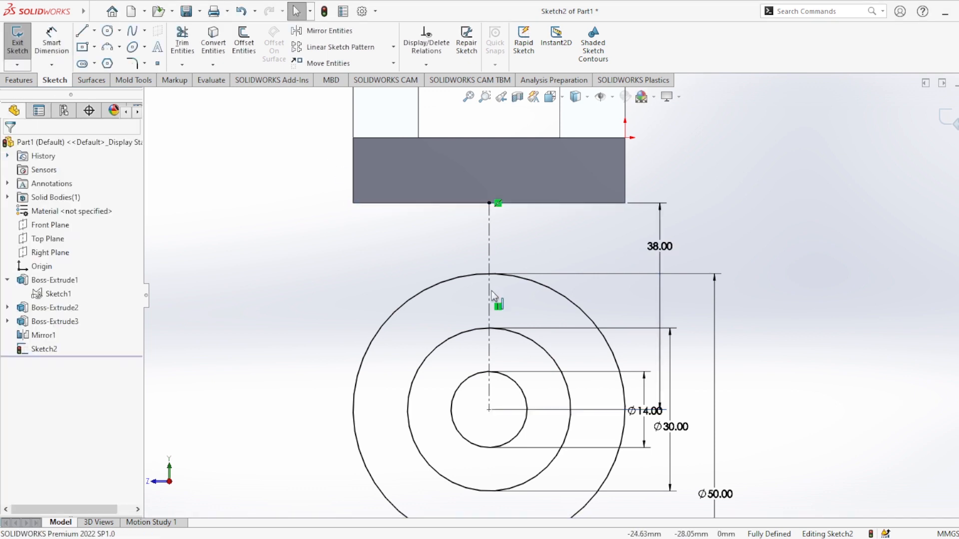
Sketch a stepped line chain from the base's lower edge: about 15 mm down, 5 mm outward and 15 mm down, left of the outer circle
{"action": "scroll", "coordinate": [580, 366], "scroll_direction": "up", "scroll_amount": 2}
{"action": "scroll", "coordinate": [580, 367], "scroll_direction": "down", "scroll_amount": 2}
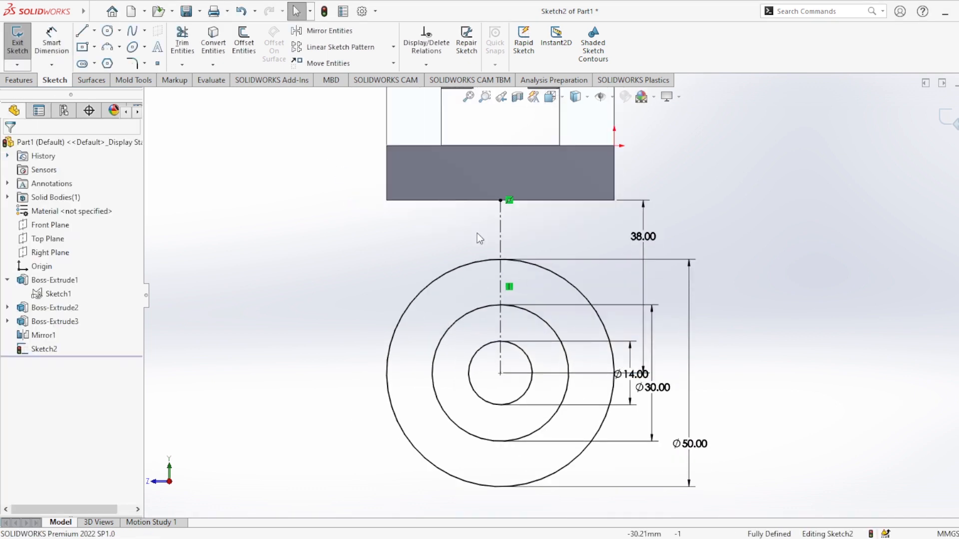
{"action": "left_click", "coordinate": [82, 31]}
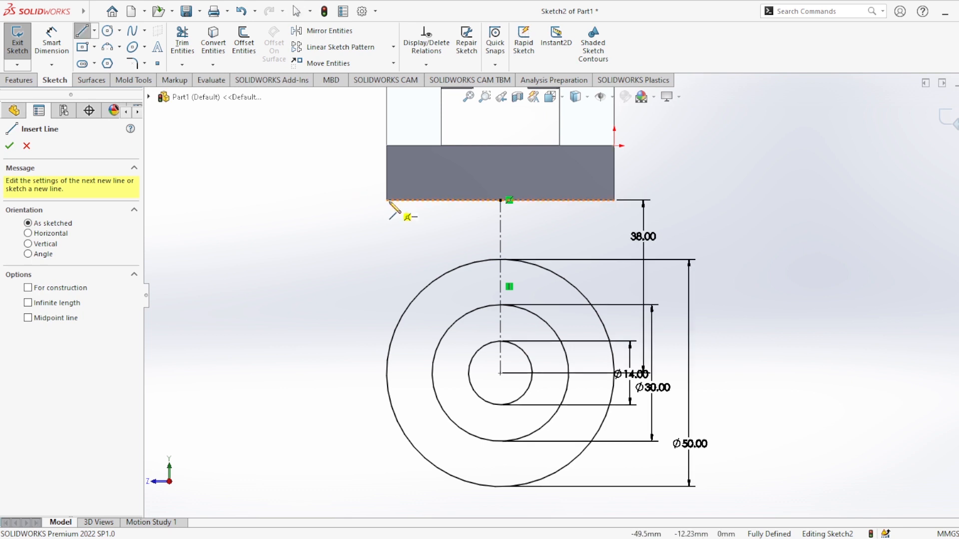
{"action": "left_click", "coordinate": [403, 200]}
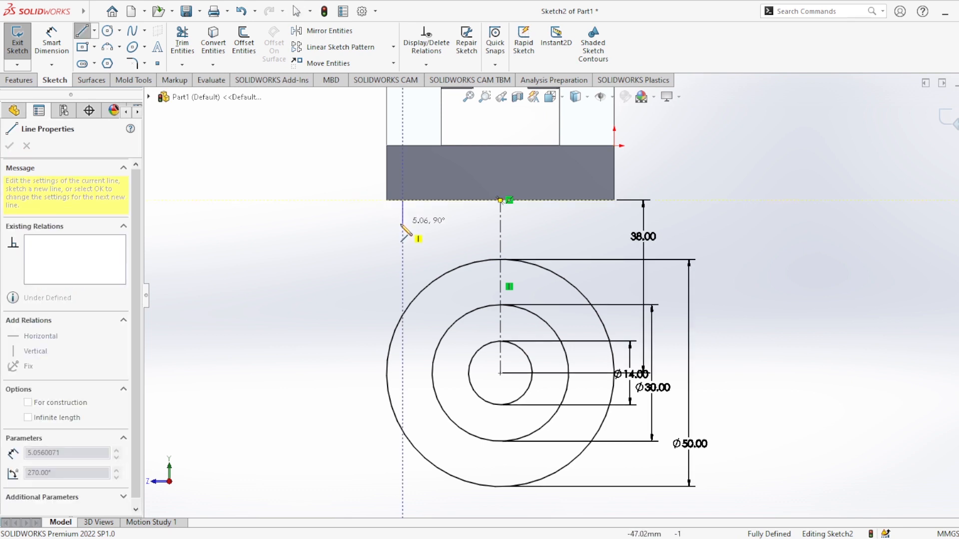
{"action": "left_click", "coordinate": [403, 267]}
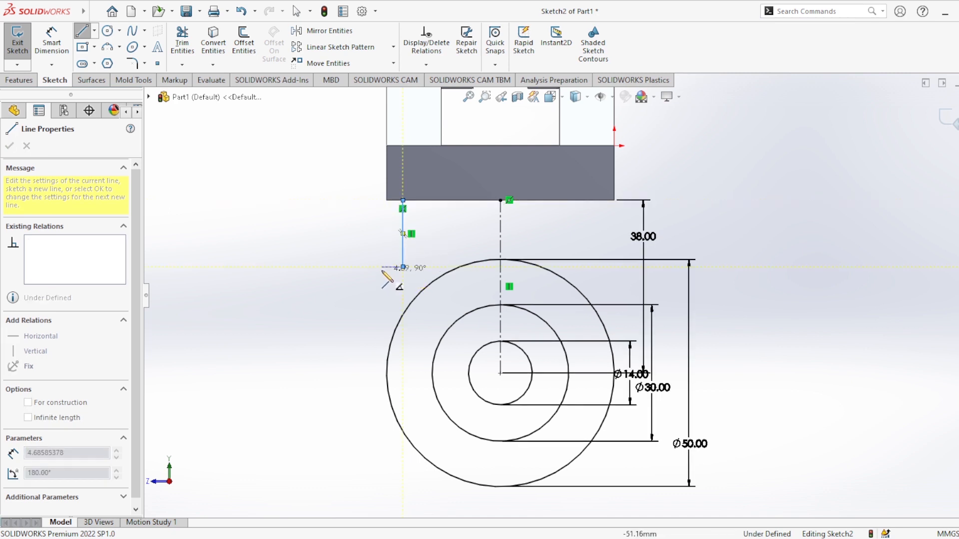
{"action": "left_click", "coordinate": [381, 267]}
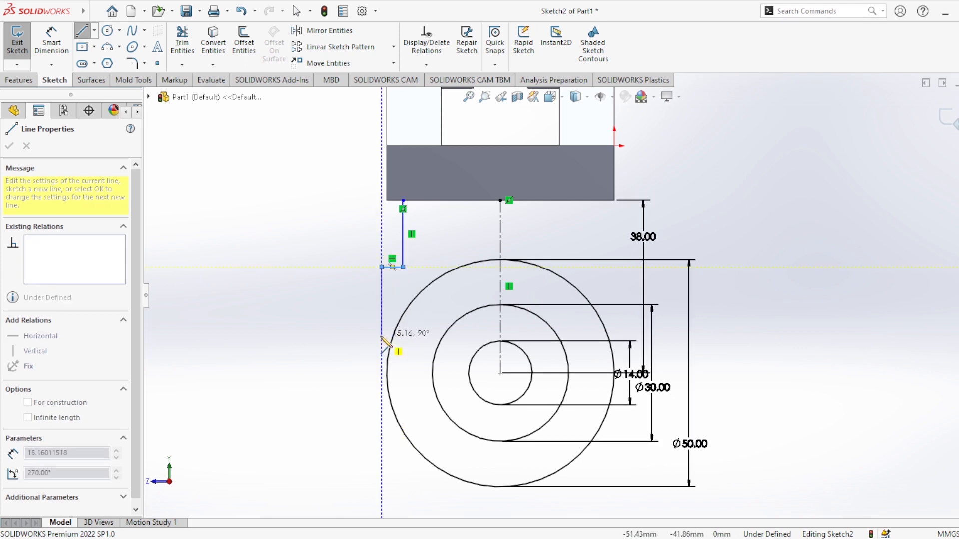
{"action": "left_click", "coordinate": [381, 336]}
{"action": "key", "text": "Escape"}
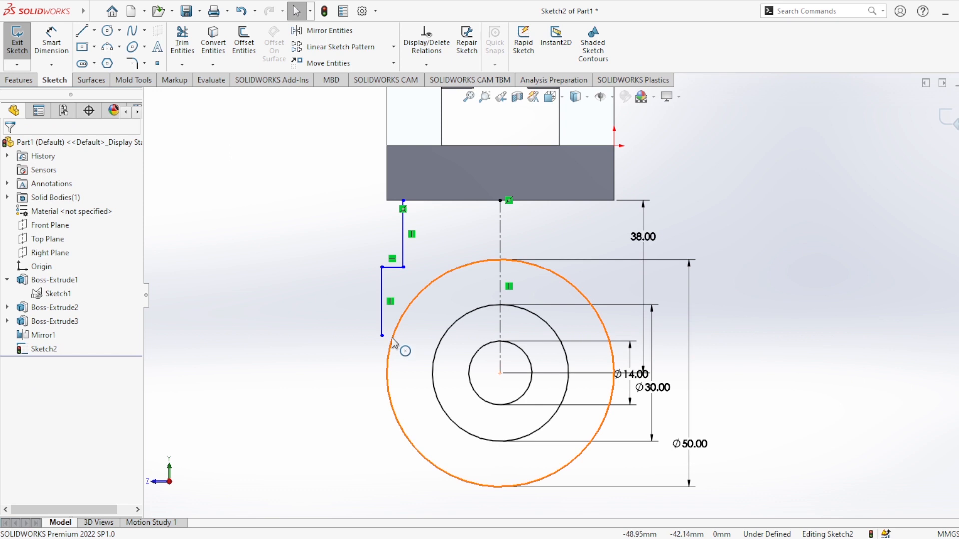
Make the lower endpoint of the stepped line chain coincident with the outer 50 mm circle
{"action": "left_click", "coordinate": [388, 343]}
{"action": "left_click", "coordinate": [381, 337], "text": "ctrl"}
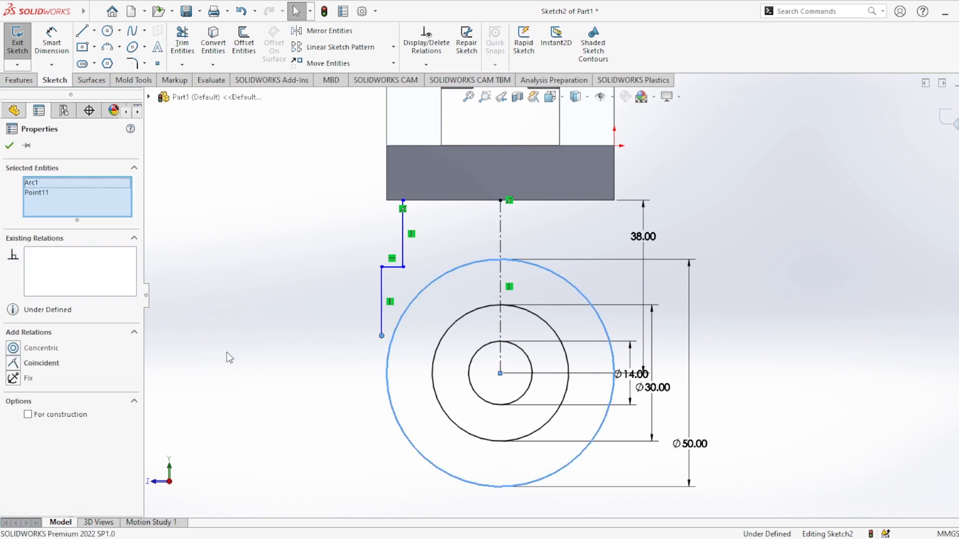
{"action": "left_click", "coordinate": [13, 368]}
{"action": "left_click", "coordinate": [9, 146]}
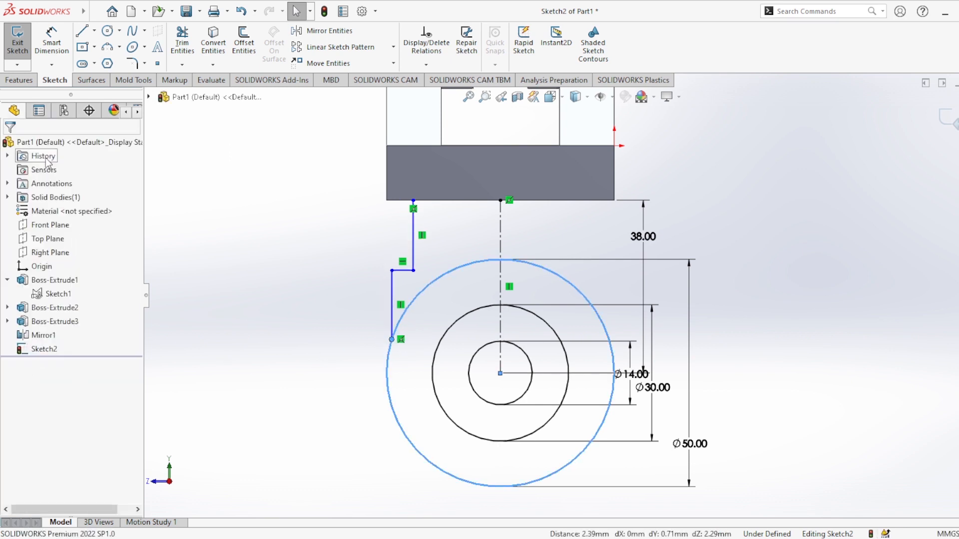
Sketch a horizontal line along the base's lower edge from the stepped profile's upper end to the centreline's upper end
{"action": "scroll", "coordinate": [452, 243], "scroll_direction": "down", "scroll_amount": 3}
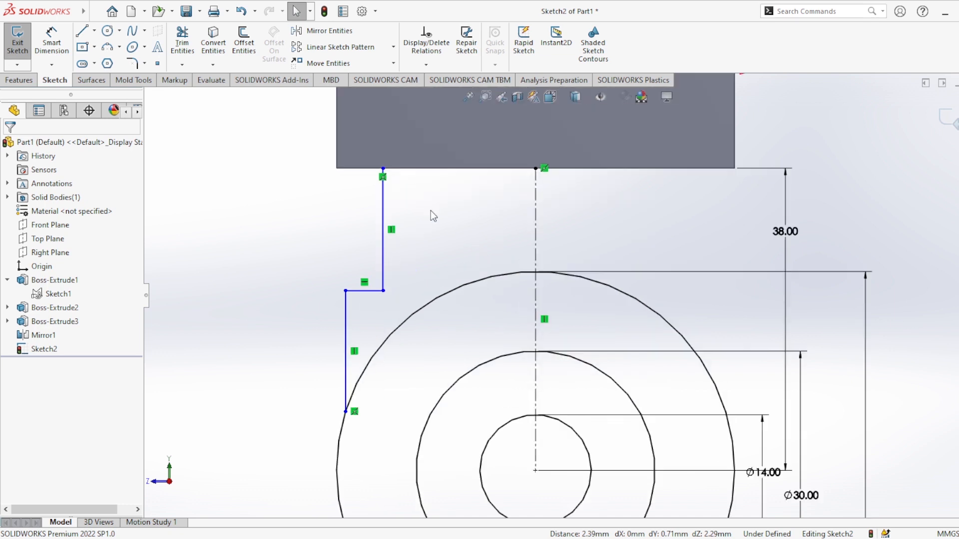
{"action": "left_click", "coordinate": [83, 31]}
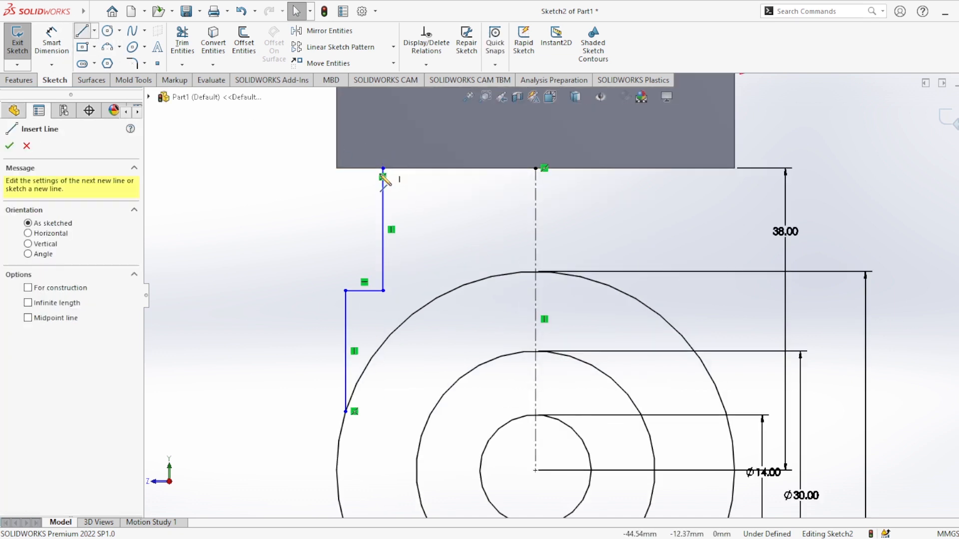
{"action": "left_click", "coordinate": [383, 170]}
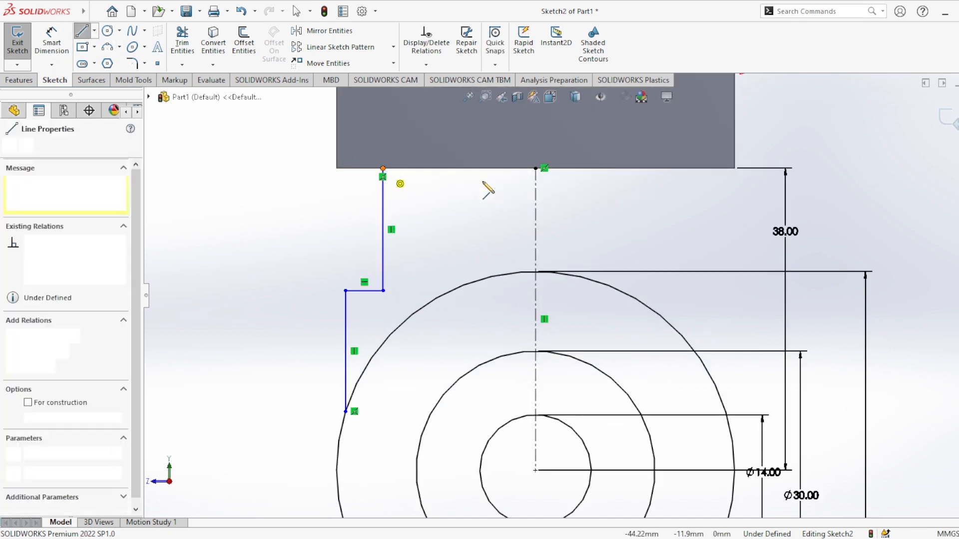
{"action": "left_click", "coordinate": [536, 169]}
{"action": "key", "text": "Escape"}
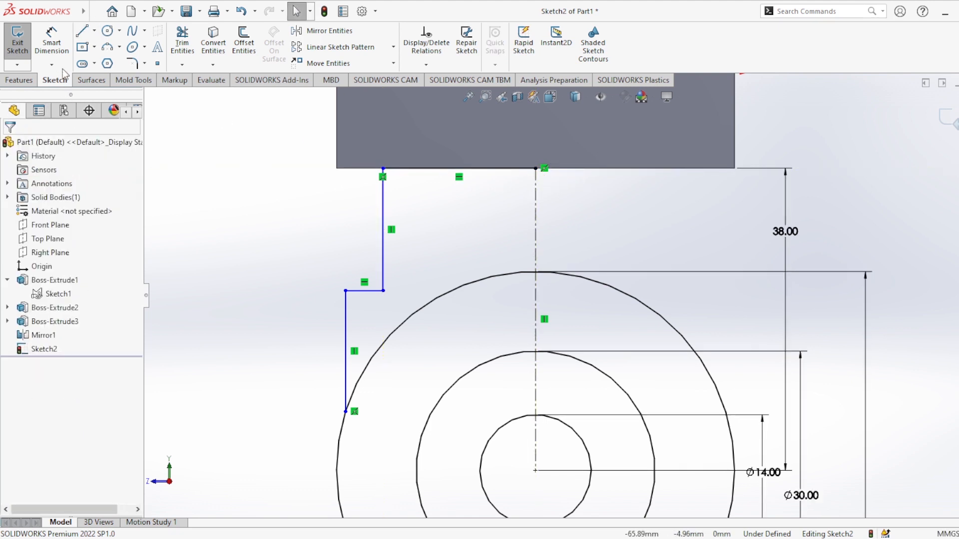
Dimension the stepped profile's upper vertical line as 25 mm
{"action": "left_click", "coordinate": [52, 44]}
{"action": "left_click", "coordinate": [384, 200]}
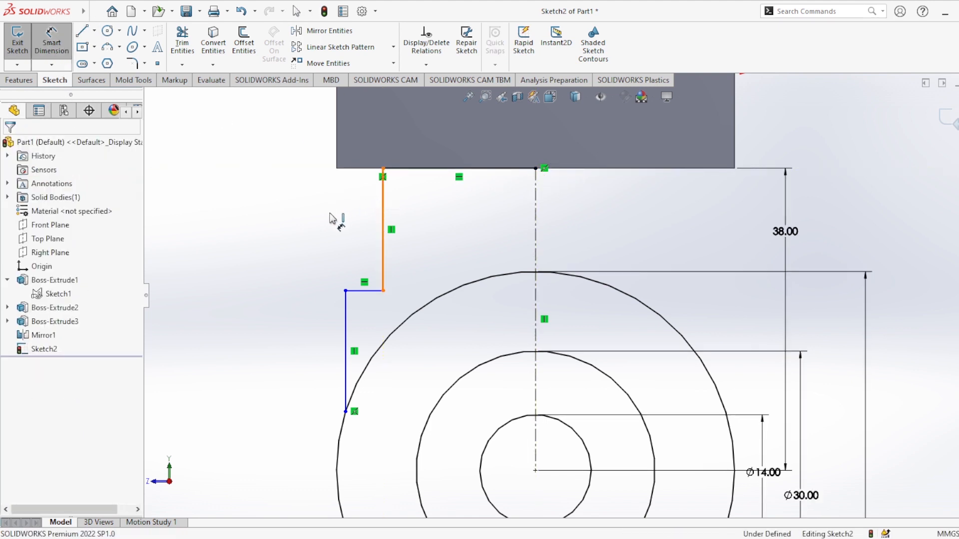
{"action": "left_click", "coordinate": [324, 222]}
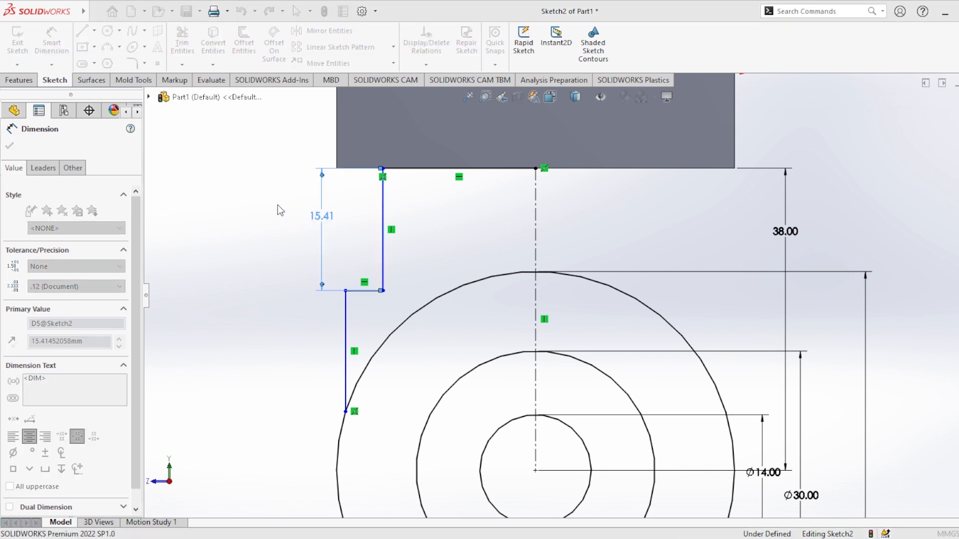
{"action": "type", "text": "25"}
{"action": "key", "text": "Return"}
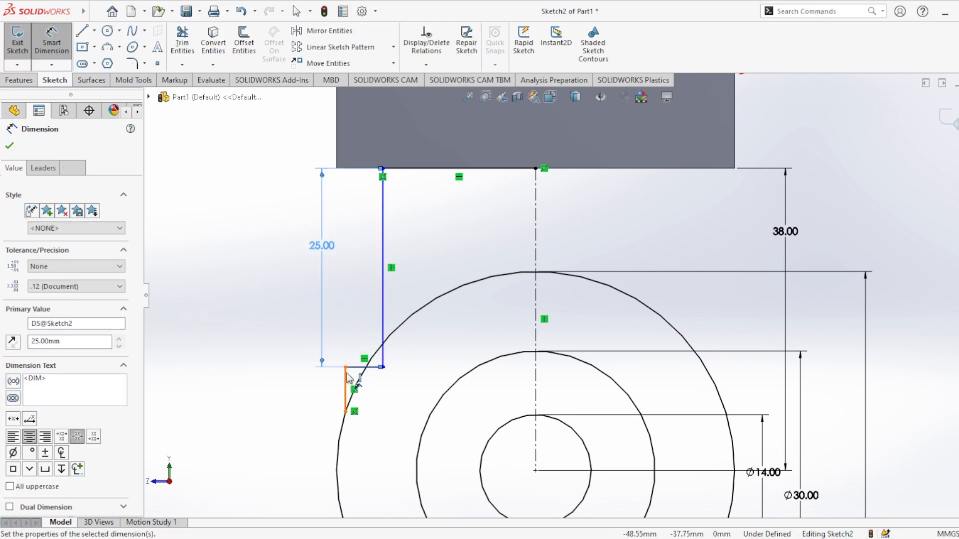
Dimension the stepped profile's lower vertical line as 13 mm
{"action": "left_click", "coordinate": [347, 379]}
{"action": "left_click", "coordinate": [306, 384]}
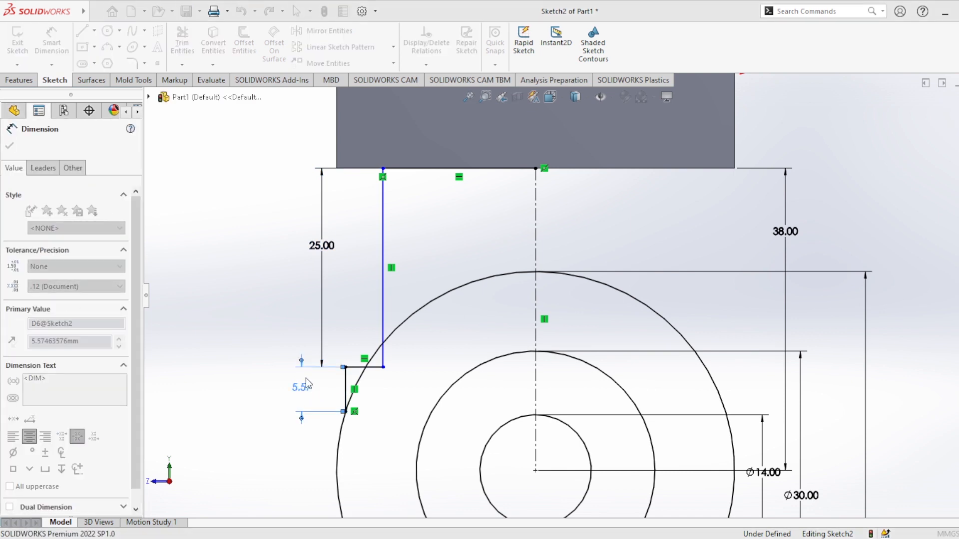
{"action": "type", "text": "13"}
{"action": "key", "text": "Return"}
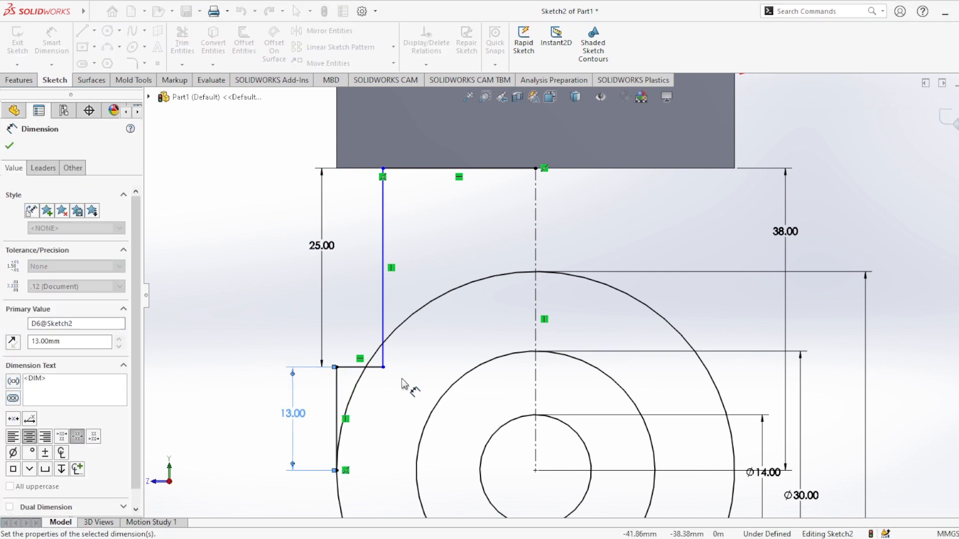
{"action": "left_click", "coordinate": [11, 146]}
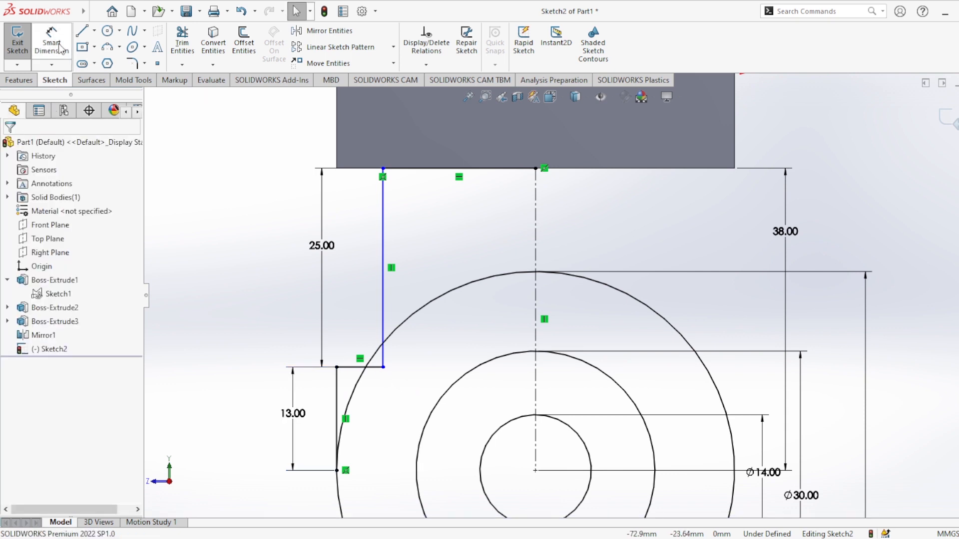
Dimension the stepped profile's short horizontal line as 6 mm
{"action": "left_click", "coordinate": [378, 369]}
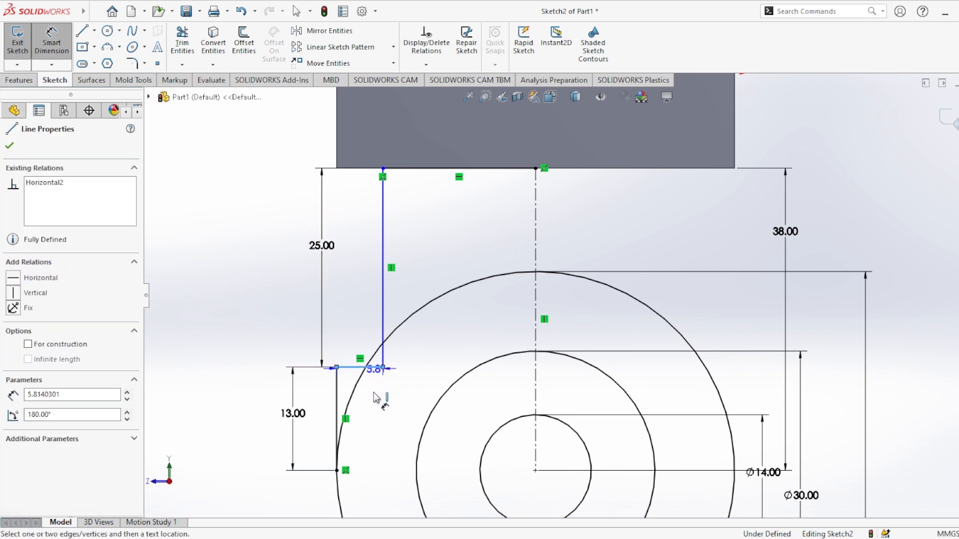
{"action": "left_click", "coordinate": [380, 401]}
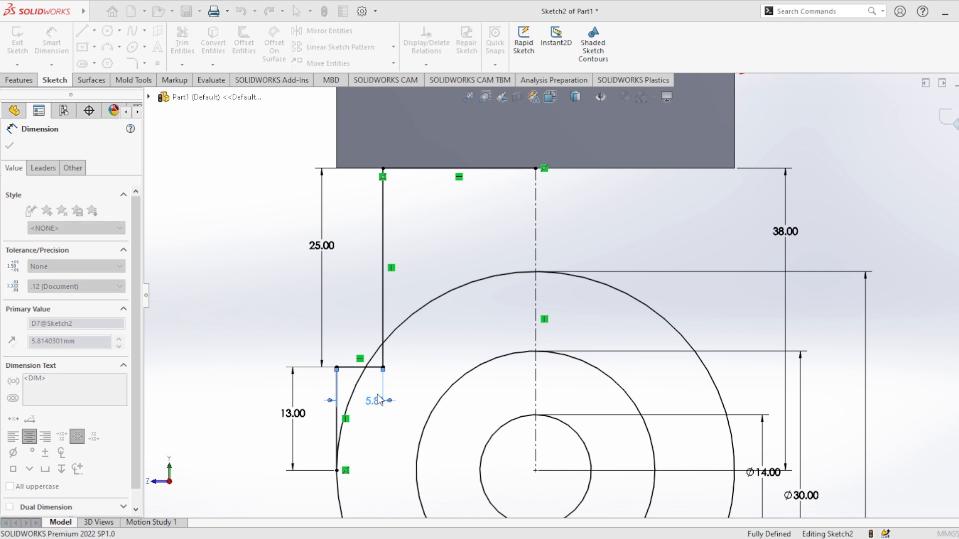
{"action": "type", "text": "6"}
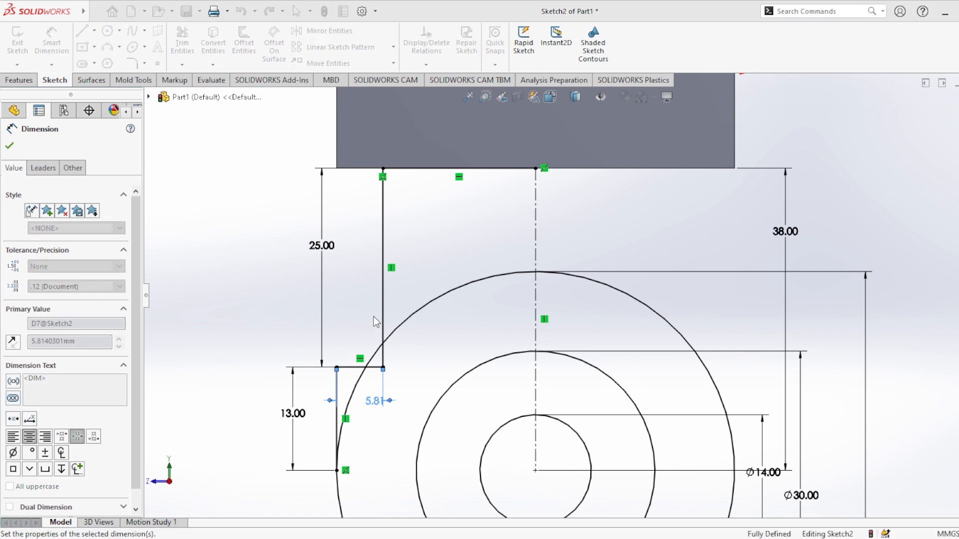
{"action": "key", "text": "Return"}
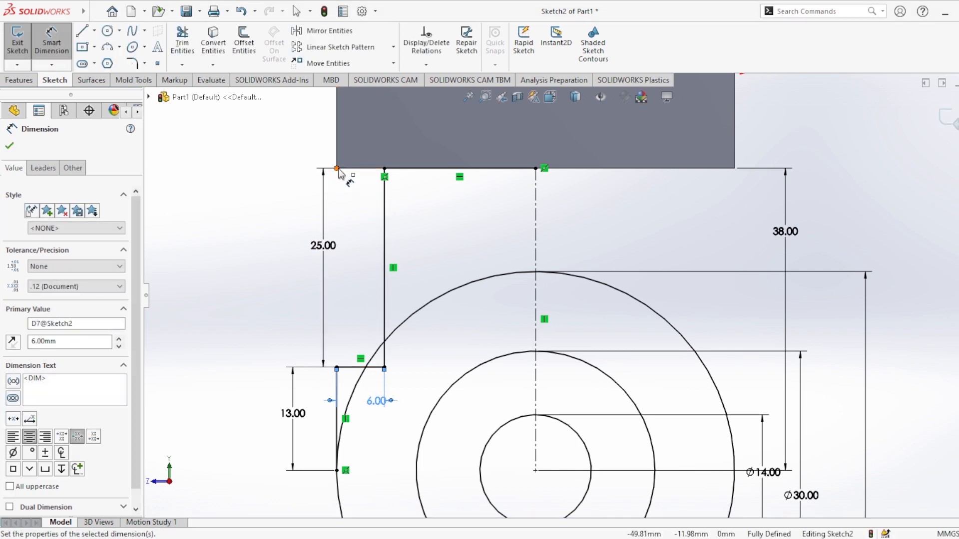
{"action": "left_click", "coordinate": [336, 168]}
{"action": "left_click", "coordinate": [384, 192]}
{"action": "left_click", "coordinate": [357, 220]}
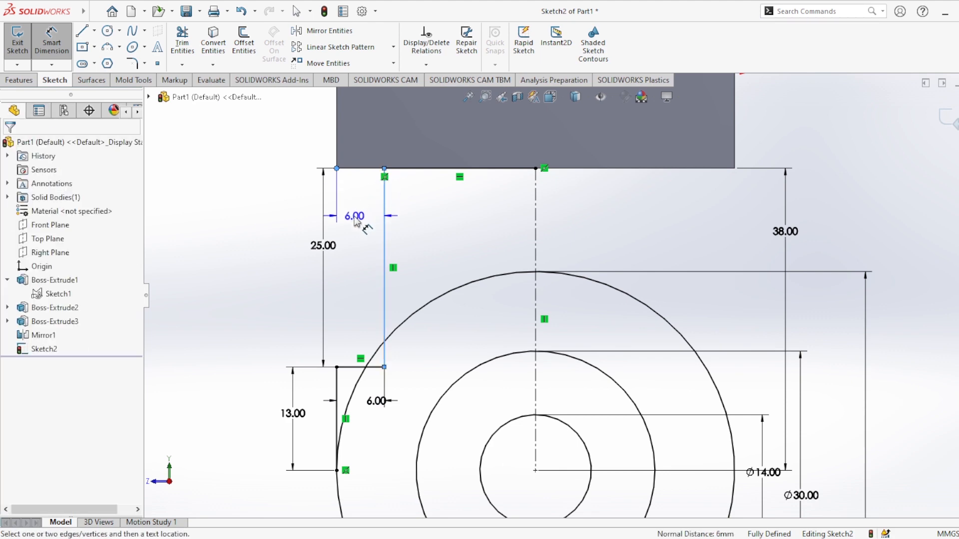
{"action": "left_click", "coordinate": [592, 220]}
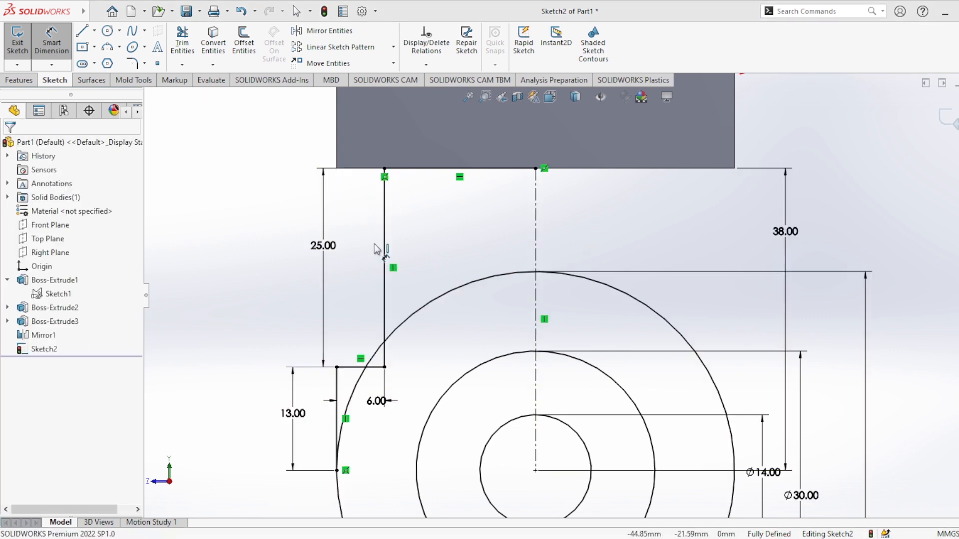
Mirror the four stepped profile lines about the vertical centreline with copying enabled
{"action": "scroll", "coordinate": [619, 324], "scroll_direction": "down", "scroll_amount": 1}
{"action": "scroll", "coordinate": [618, 325], "scroll_direction": "up", "scroll_amount": 3}
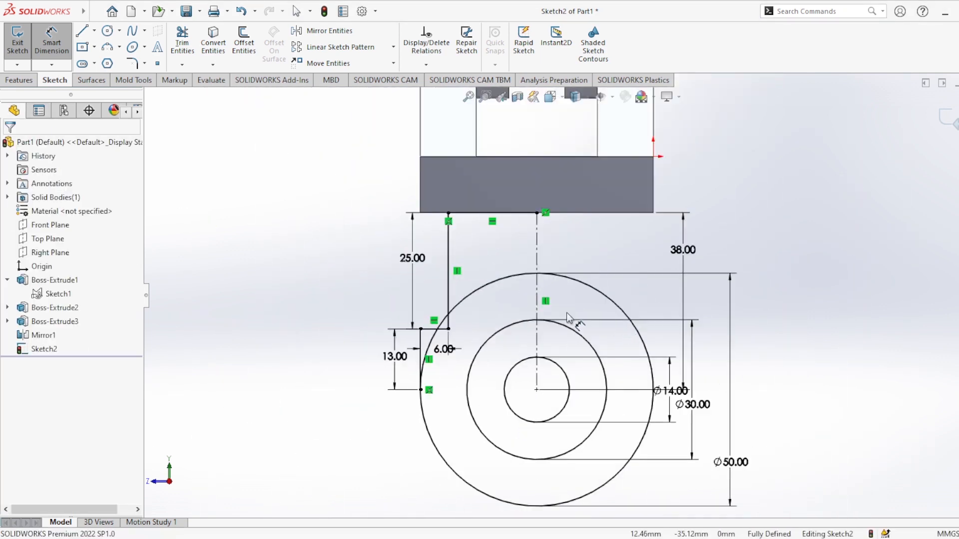
{"action": "left_click", "coordinate": [322, 30]}
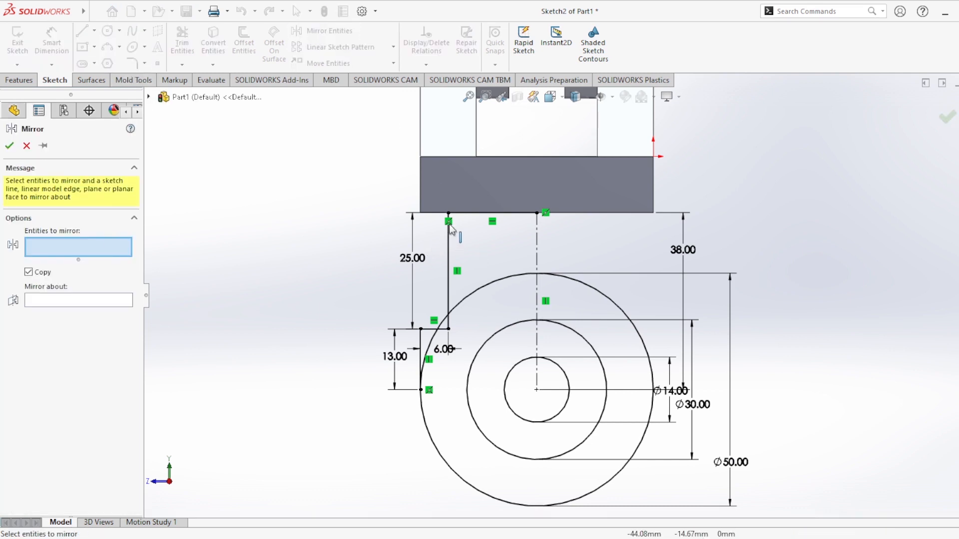
{"action": "left_click", "coordinate": [472, 214]}
{"action": "left_click", "coordinate": [449, 242]}
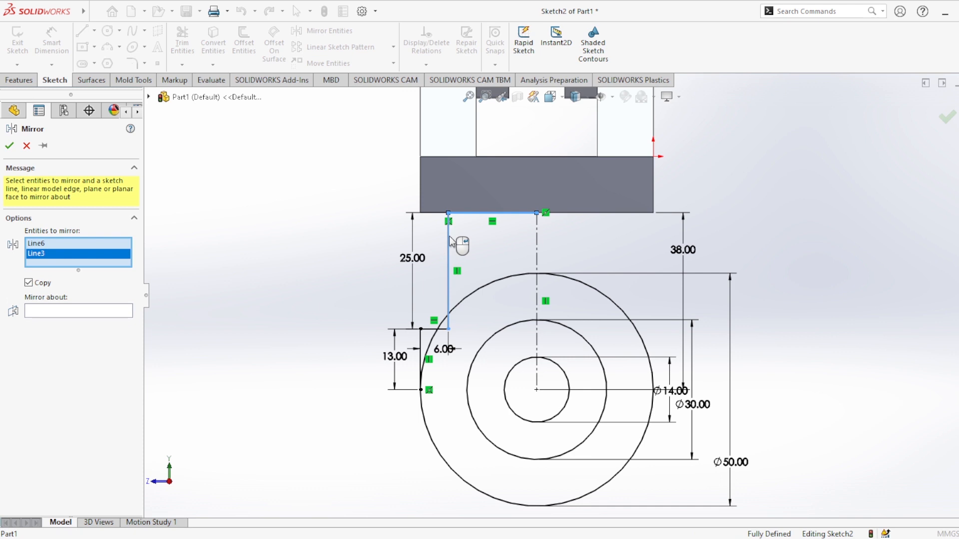
{"action": "left_click", "coordinate": [437, 329]}
{"action": "left_click", "coordinate": [421, 349]}
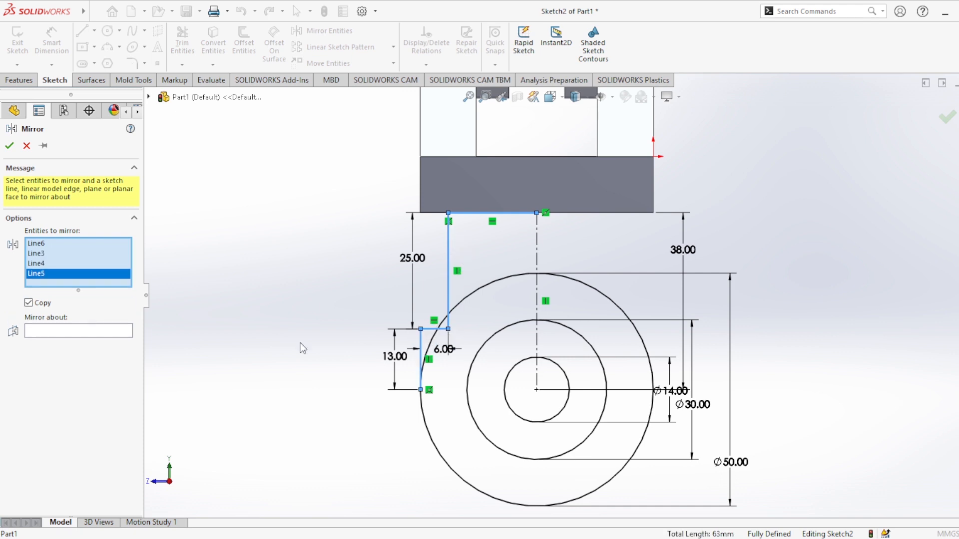
{"action": "left_click", "coordinate": [114, 333]}
{"action": "left_click", "coordinate": [537, 243]}
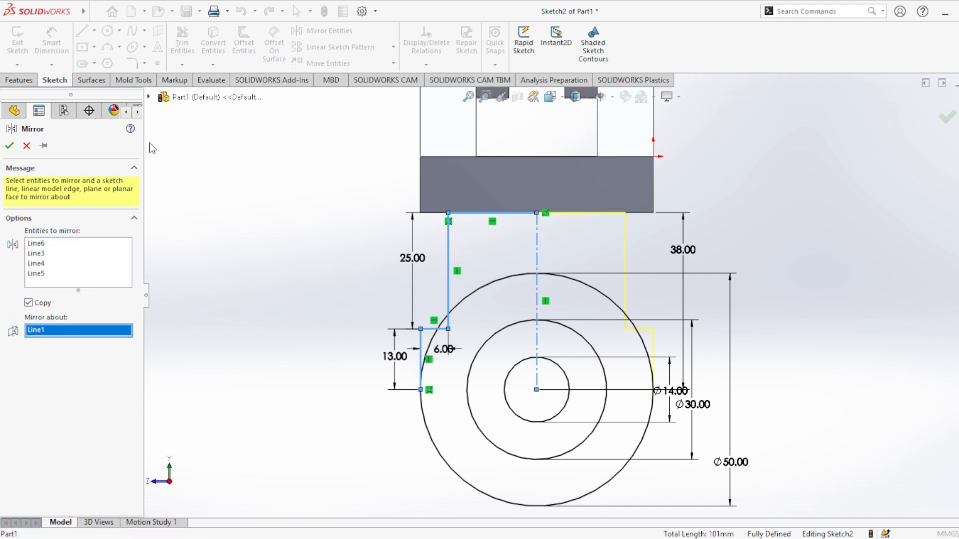
{"action": "left_click", "coordinate": [13, 148]}
Power trim the outer circle's upper arc between the two long vertical profile lines
{"action": "scroll", "coordinate": [562, 325], "scroll_direction": "up", "scroll_amount": 3}
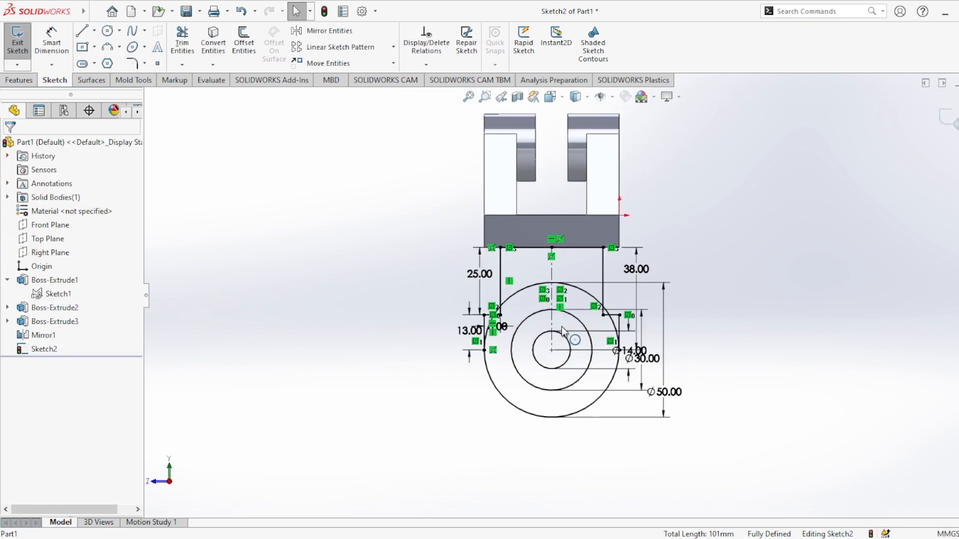
{"action": "scroll", "coordinate": [571, 318], "scroll_direction": "down", "scroll_amount": 3}
{"action": "scroll", "coordinate": [573, 320], "scroll_direction": "down", "scroll_amount": 3}
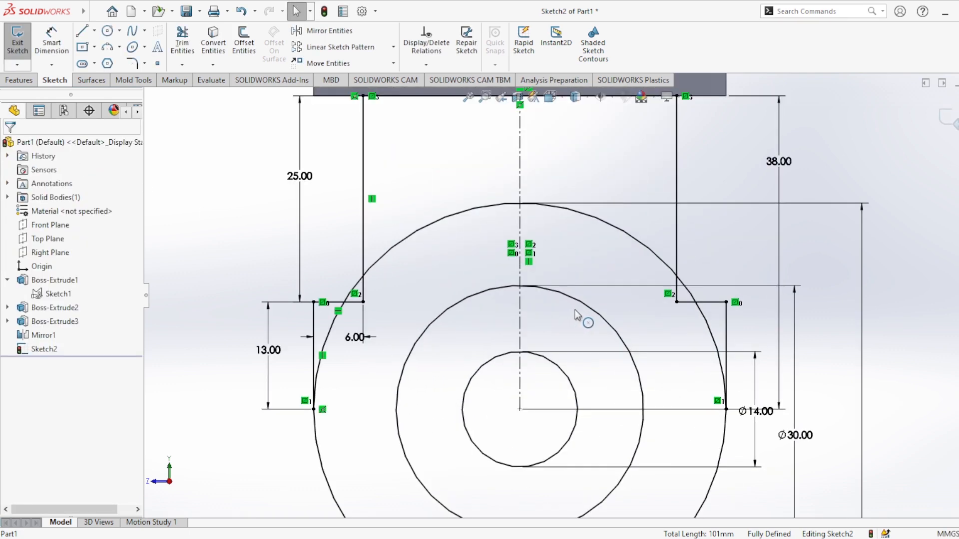
{"action": "left_click", "coordinate": [18, 80]}
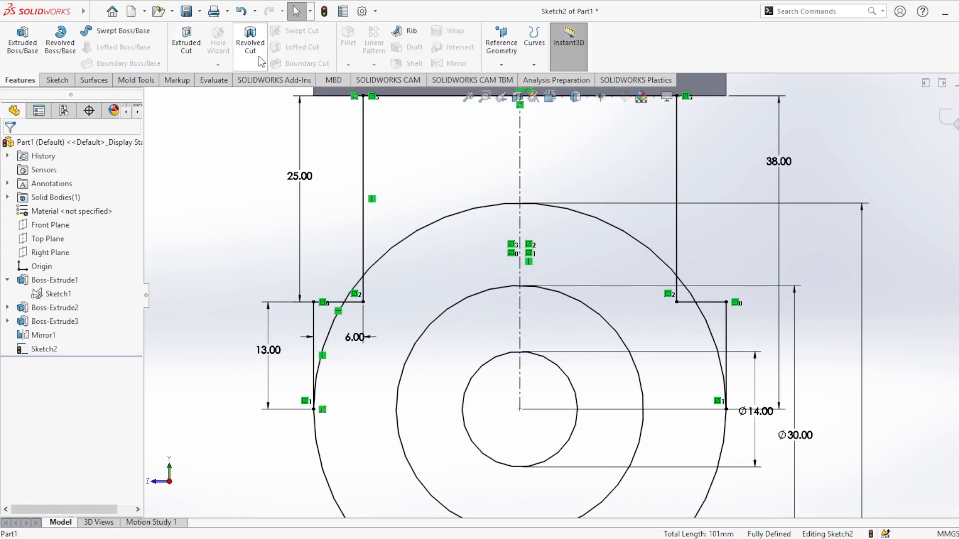
{"action": "left_click", "coordinate": [57, 80]}
{"action": "left_click", "coordinate": [183, 40]}
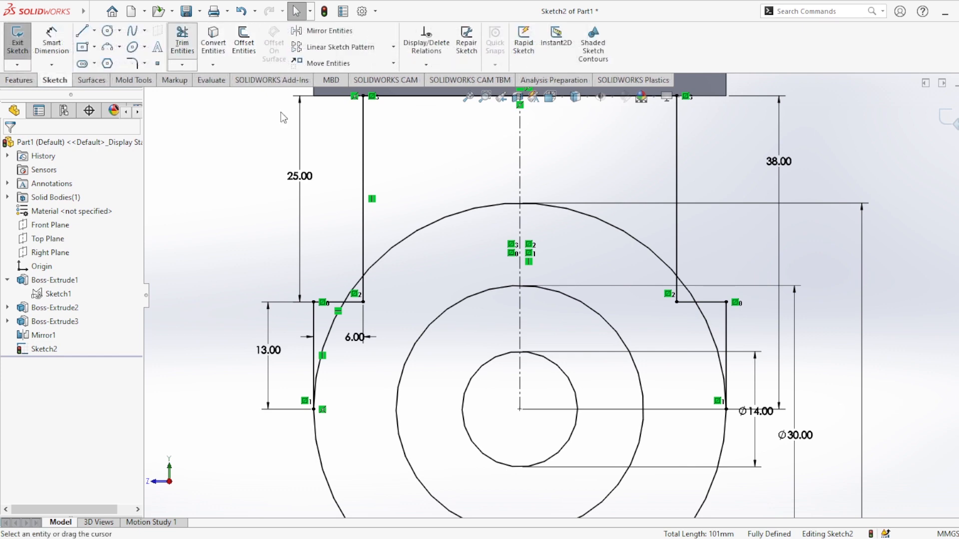
{"action": "left_click_drag", "start_coordinate": [416, 186], "coordinate": [424, 255]}
Power trim the outer circle's remaining arc pieces inside and above the left profile step
{"action": "scroll", "coordinate": [383, 301], "scroll_direction": "down", "scroll_amount": 5}
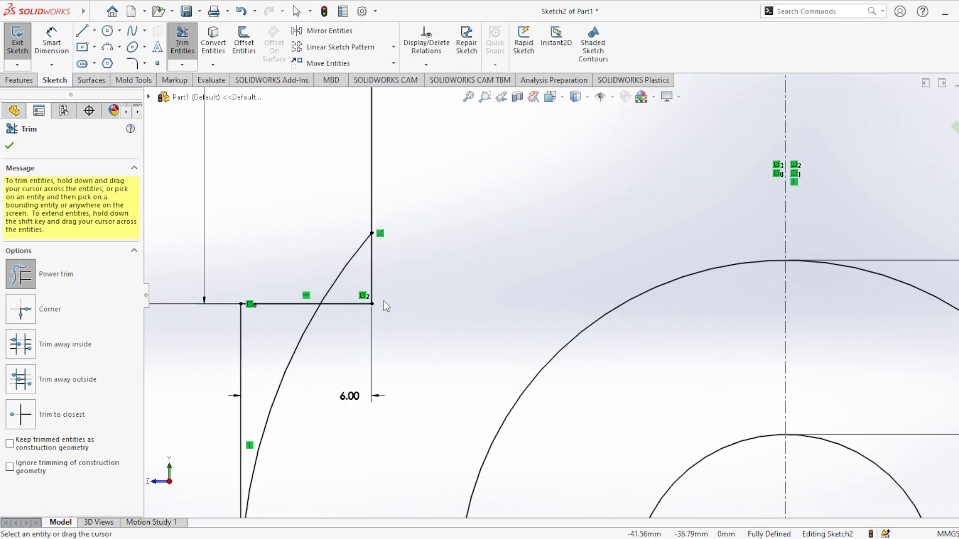
{"action": "left_click_drag", "start_coordinate": [328, 254], "coordinate": [346, 271]}
{"action": "left_click_drag", "start_coordinate": [337, 372], "coordinate": [272, 368]}
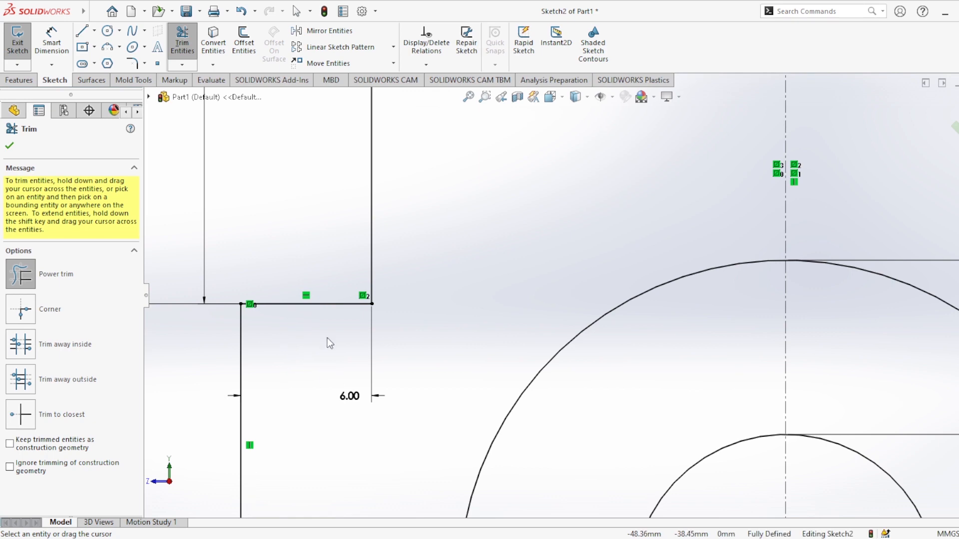
Power trim the outer circle's remaining arc inside and above the right profile step, and finish trimming
{"action": "scroll", "coordinate": [536, 289], "scroll_direction": "up", "scroll_amount": 8}
{"action": "scroll", "coordinate": [670, 256], "scroll_direction": "down", "scroll_amount": 5}
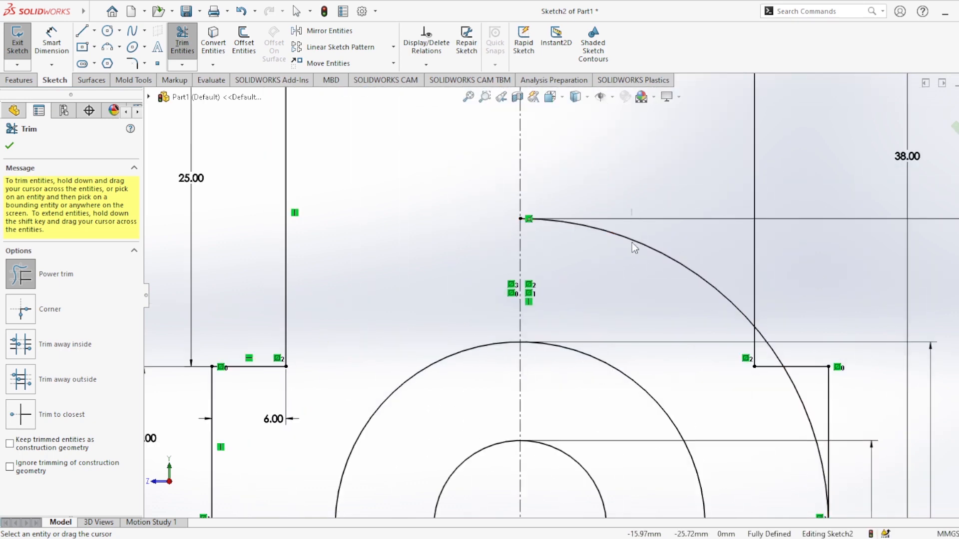
{"action": "left_click_drag", "start_coordinate": [631, 242], "coordinate": [768, 307]}
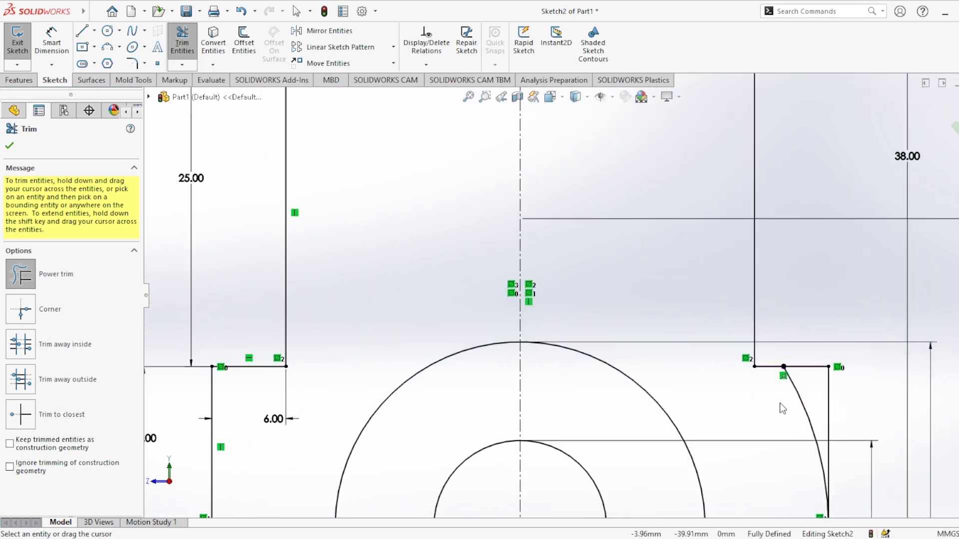
{"action": "left_click_drag", "start_coordinate": [780, 403], "coordinate": [784, 393]}
{"action": "scroll", "coordinate": [764, 312], "scroll_direction": "up", "scroll_amount": 8}
{"action": "scroll", "coordinate": [761, 307], "scroll_direction": "up", "scroll_amount": 1}
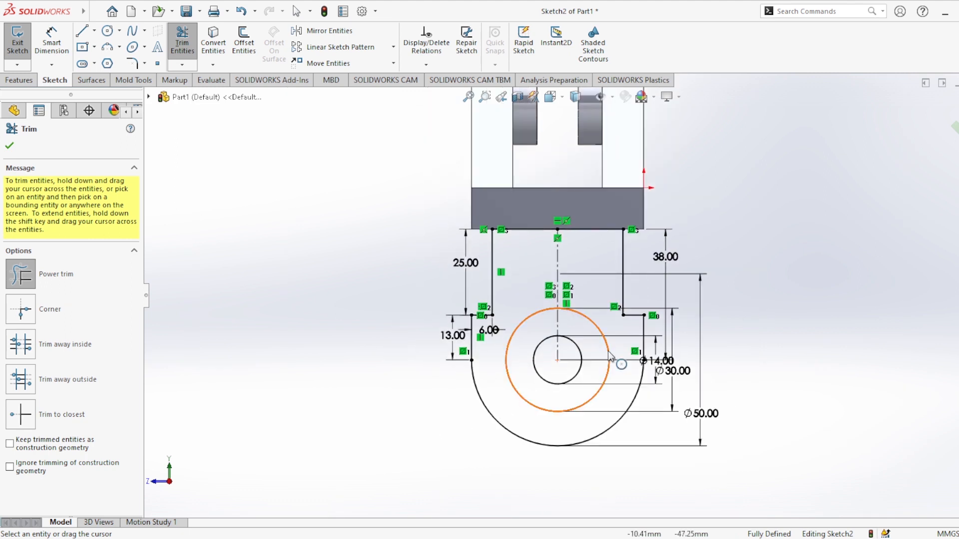
{"action": "scroll", "coordinate": [620, 361], "scroll_direction": "down", "scroll_amount": 1}
{"action": "left_click", "coordinate": [11, 146]}
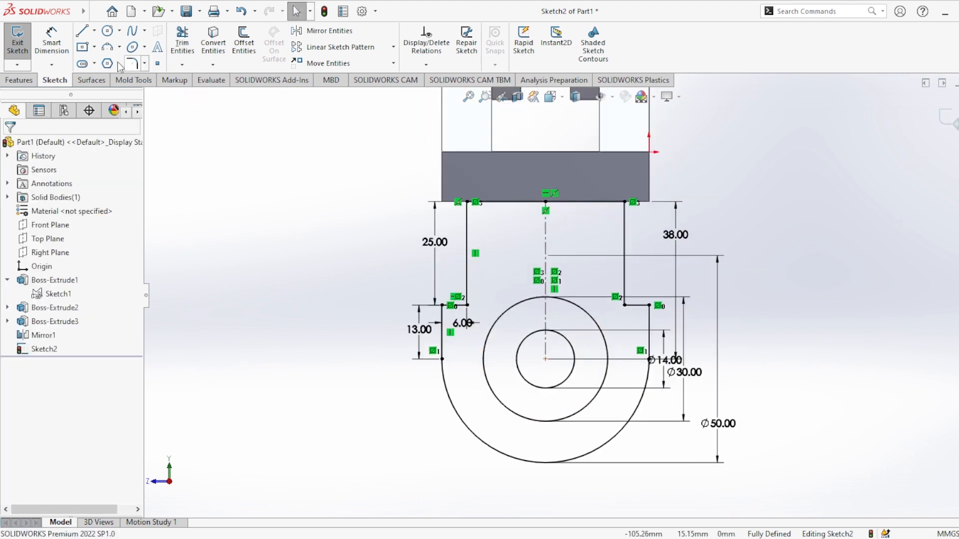
Extrude the stepped profile region outside the 30 mm circle by a blind 12 mm, with the direction reversed to run beneath the base
{"action": "left_click", "coordinate": [19, 80]}
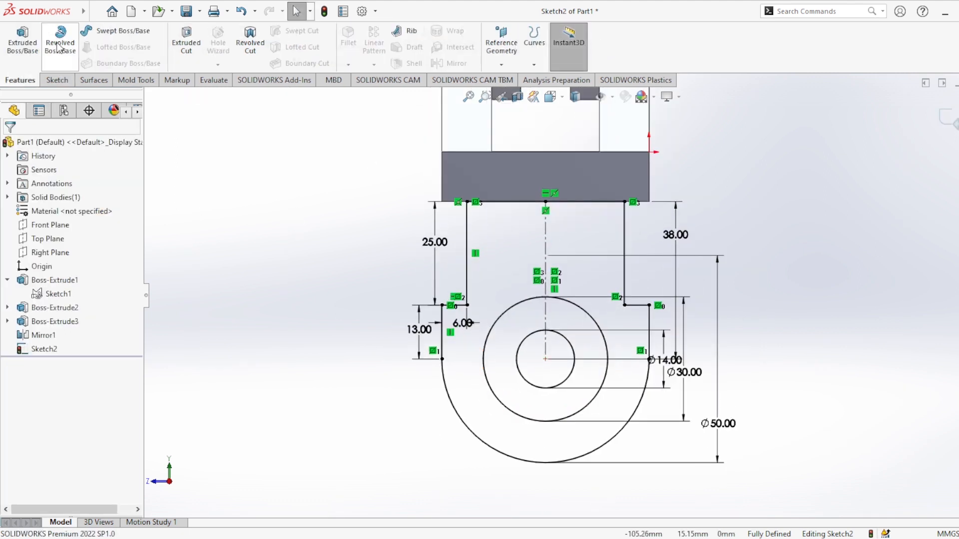
{"action": "left_click", "coordinate": [23, 46]}
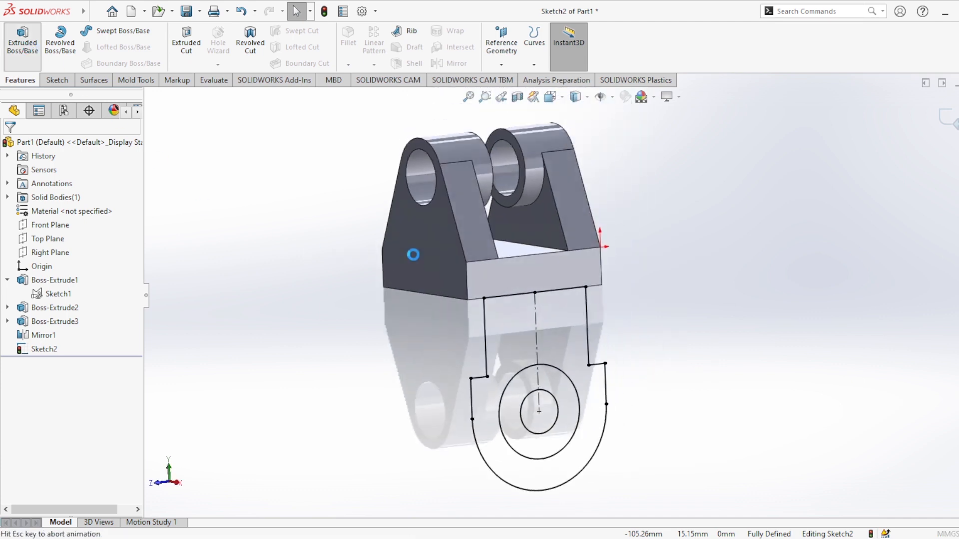
{"action": "left_click", "coordinate": [528, 397]}
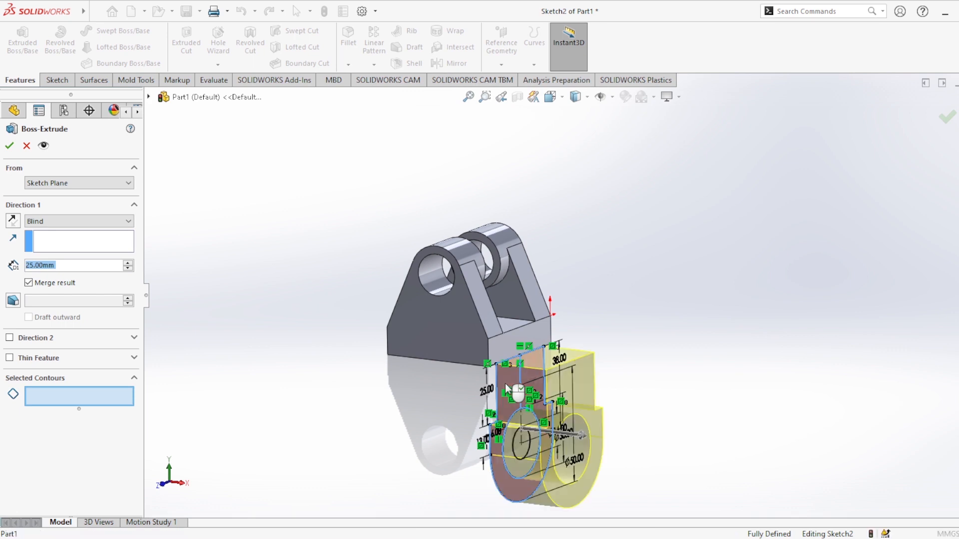
{"action": "left_click", "coordinate": [13, 220]}
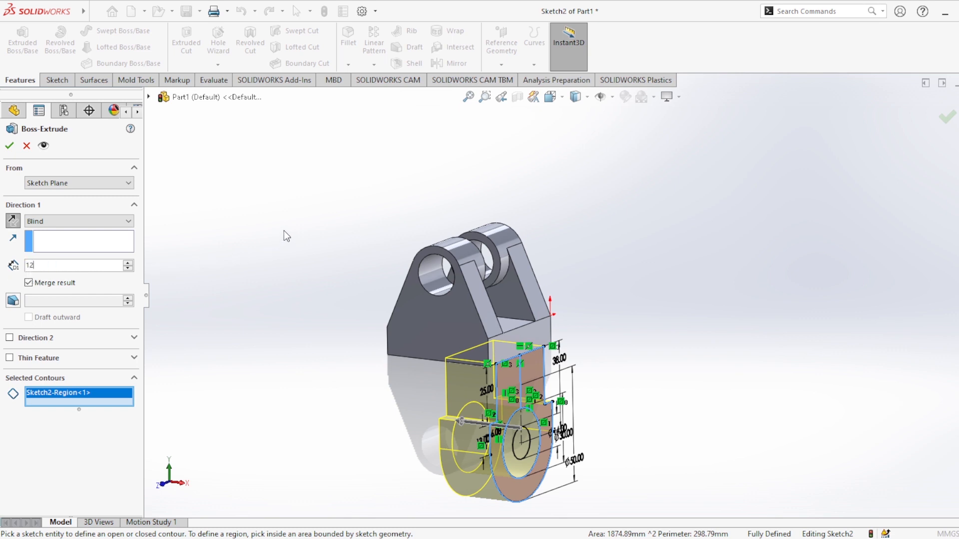
{"action": "mouse_move", "coordinate": [387, 280]}
{"action": "middle_mouse_down"}
{"action": "mouse_move", "coordinate": [358, 288]}
{"action": "mouse_move", "coordinate": [375, 264]}
{"action": "mouse_move", "coordinate": [398, 262]}
{"action": "mouse_move", "coordinate": [396, 283]}
{"action": "middle_mouse_up"}
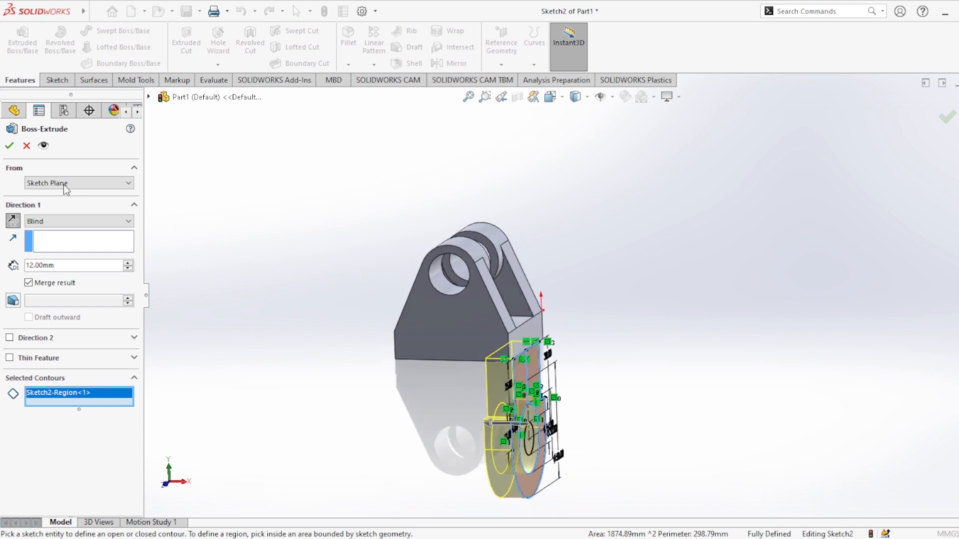
{"action": "left_click", "coordinate": [10, 147]}
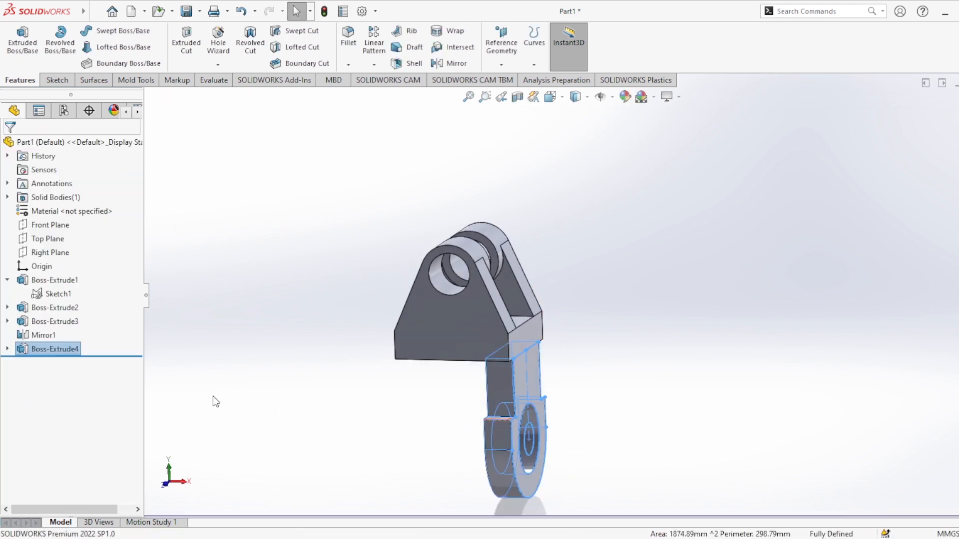
Show the sketch absorbed by the new lug extrusion so its circles can be reused
{"action": "left_click", "coordinate": [52, 363]}
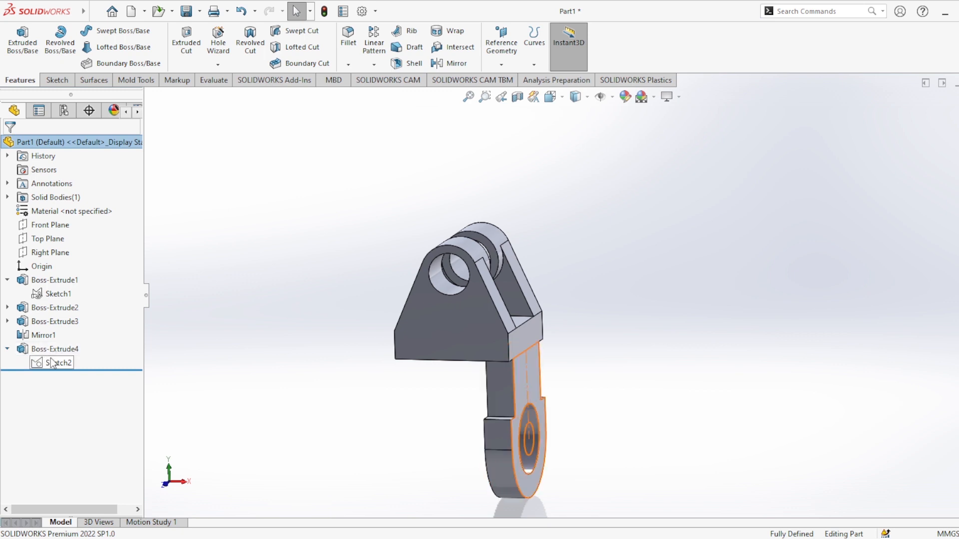
{"action": "left_click", "coordinate": [478, 457]}
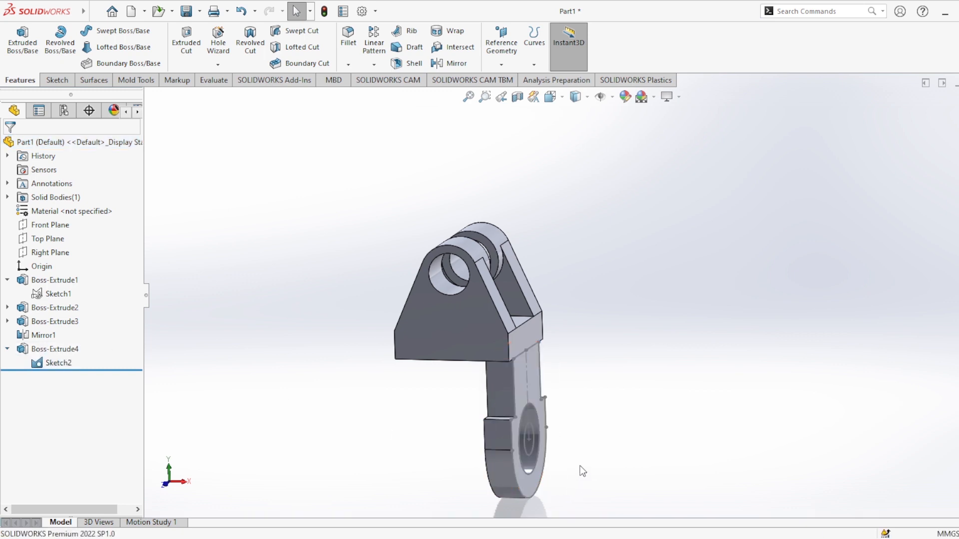
{"action": "middle_click_drag", "start_coordinate": [478, 457], "coordinate": [546, 431]}
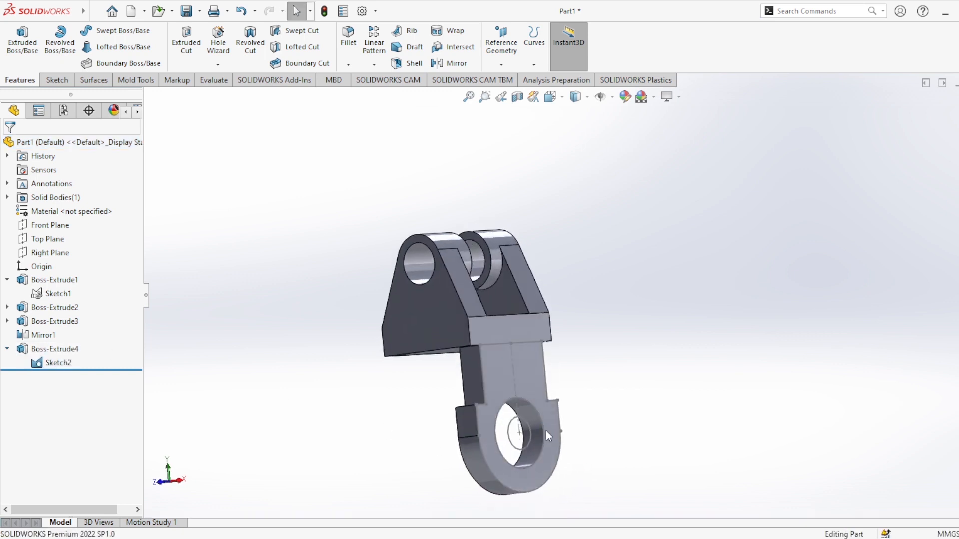
Start a boss extrusion of the shown sketch's ring region between the 30 and 14 mm circles, with the direction reversed
{"action": "left_click", "coordinate": [25, 40]}
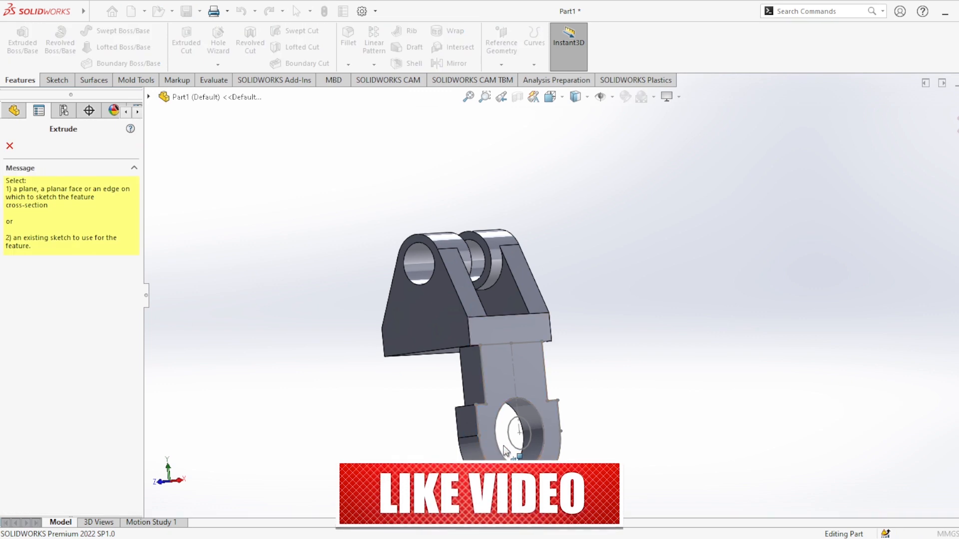
{"action": "scroll", "coordinate": [504, 450], "scroll_direction": "up", "scroll_amount": 2}
{"action": "scroll", "coordinate": [535, 385], "scroll_direction": "down", "scroll_amount": 5}
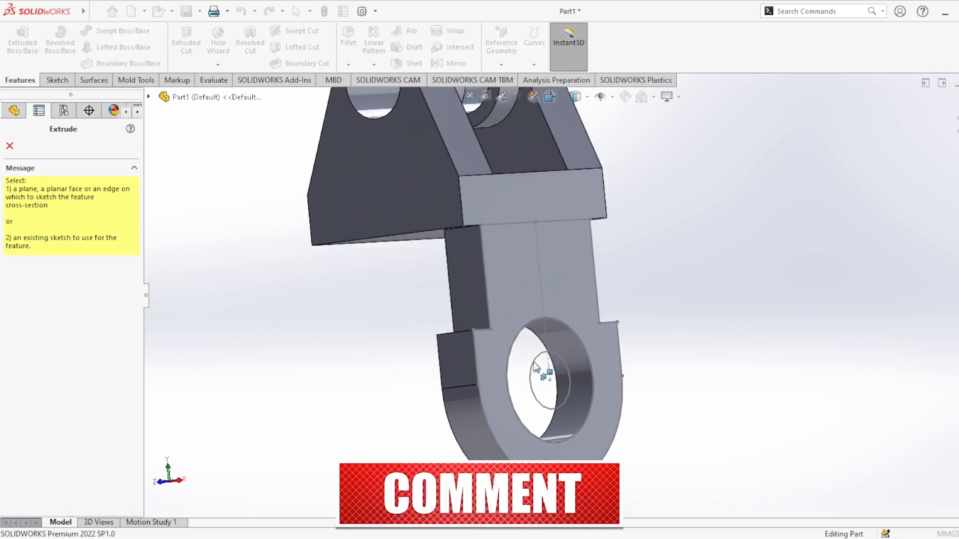
{"action": "left_click", "coordinate": [534, 367]}
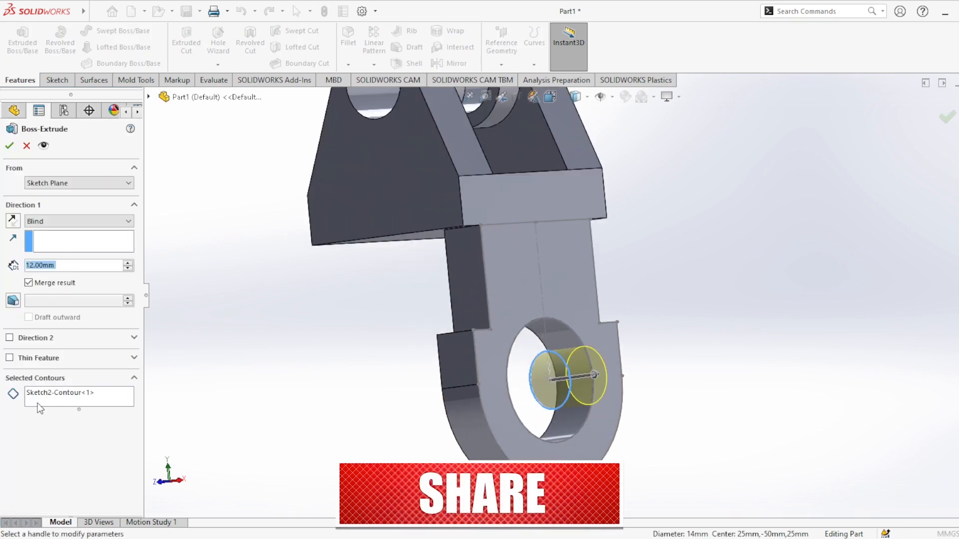
{"action": "left_click", "coordinate": [48, 393]}
{"action": "key", "text": "Delete"}
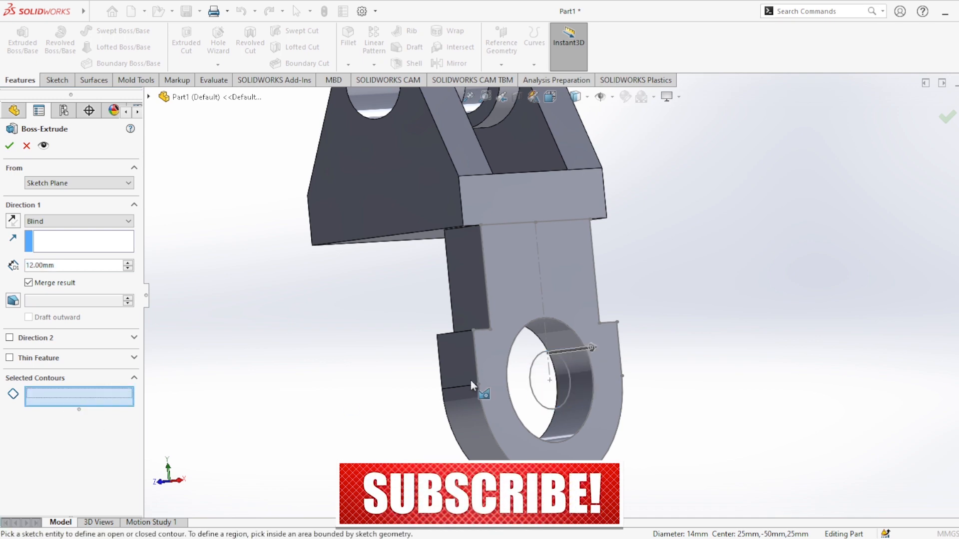
{"action": "left_click", "coordinate": [523, 355]}
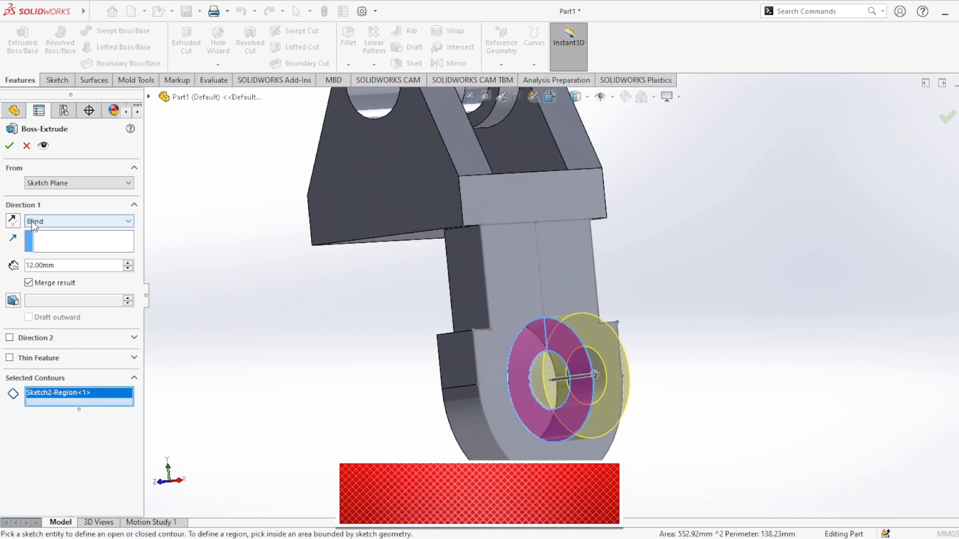
{"action": "left_click", "coordinate": [12, 220]}
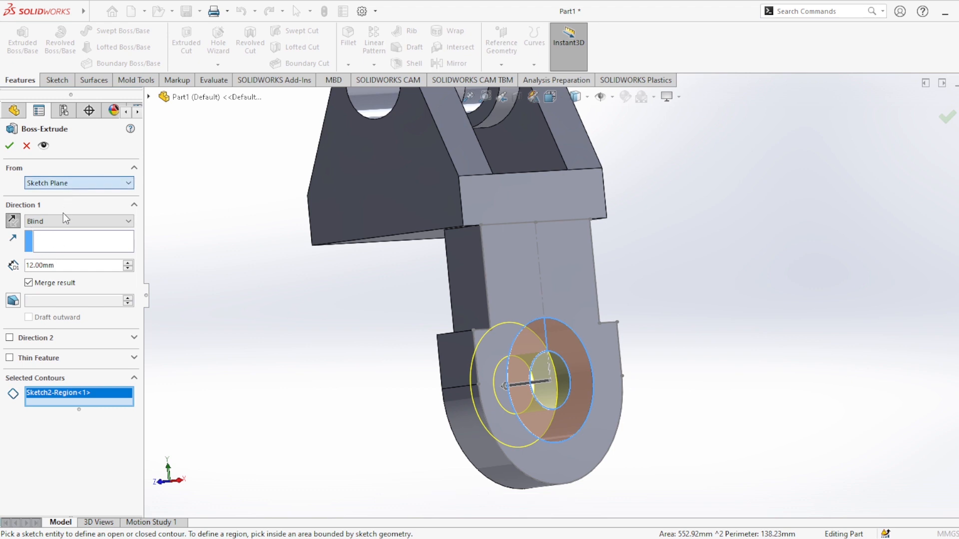
Start the ring extrusion from an offset of 6 mm instead of the sketch plane
{"action": "left_click", "coordinate": [61, 217]}
{"action": "left_click_drag", "start_coordinate": [75, 204], "coordinate": [21, 206]}
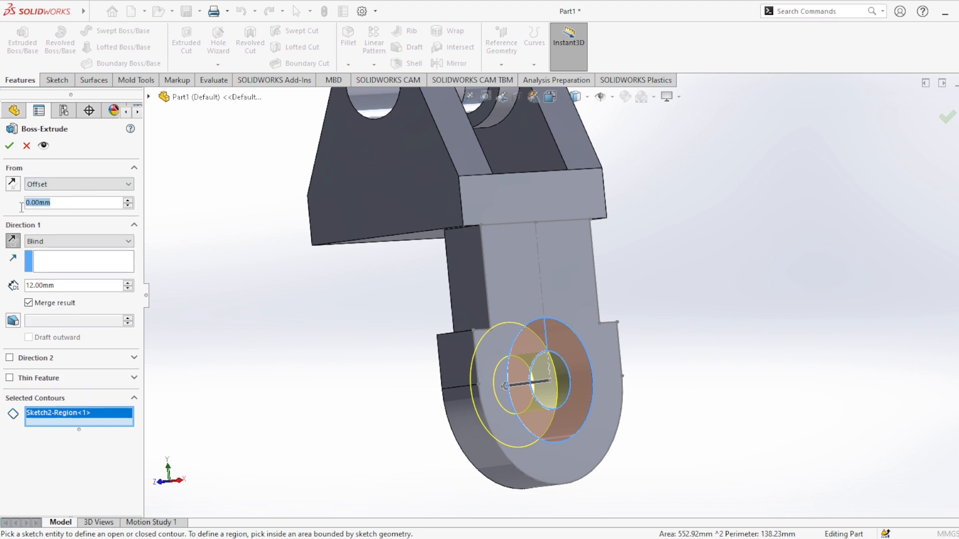
{"action": "type", "text": "6"}
{"action": "key", "text": "Return"}
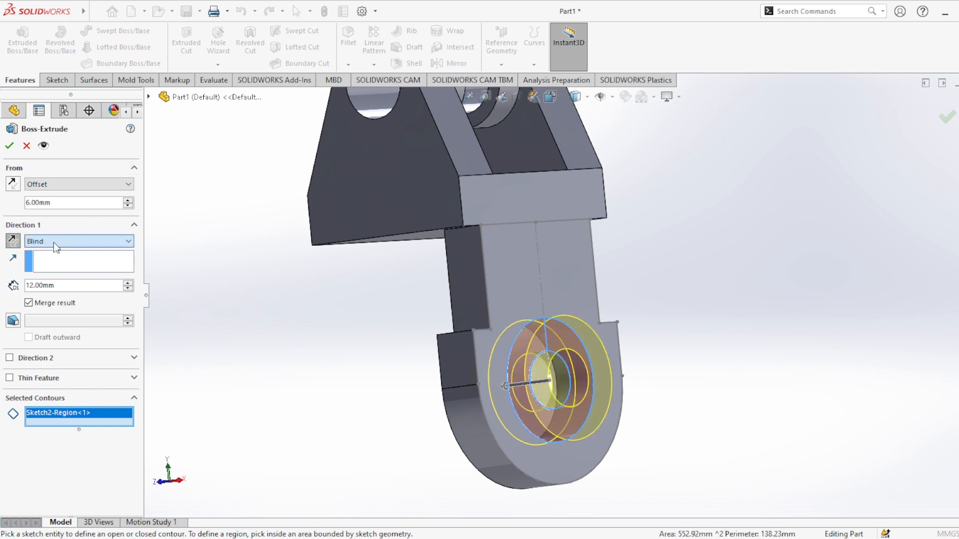
End the ring extrusion with Up To Surface at the lug's rear face and complete the boss
{"action": "left_click", "coordinate": [71, 275]}
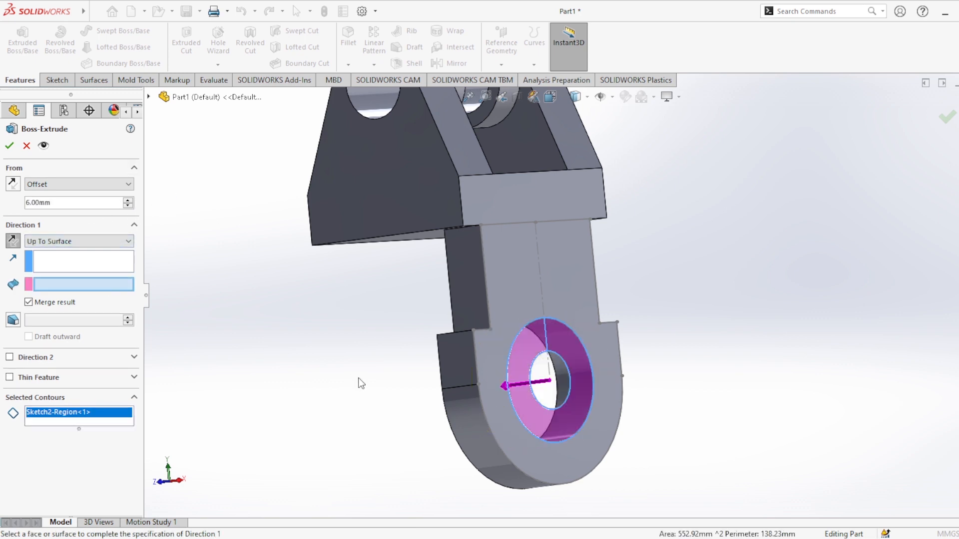
{"action": "middle_click_drag", "start_coordinate": [362, 383], "coordinate": [436, 364]}
{"action": "left_click", "coordinate": [424, 297]}
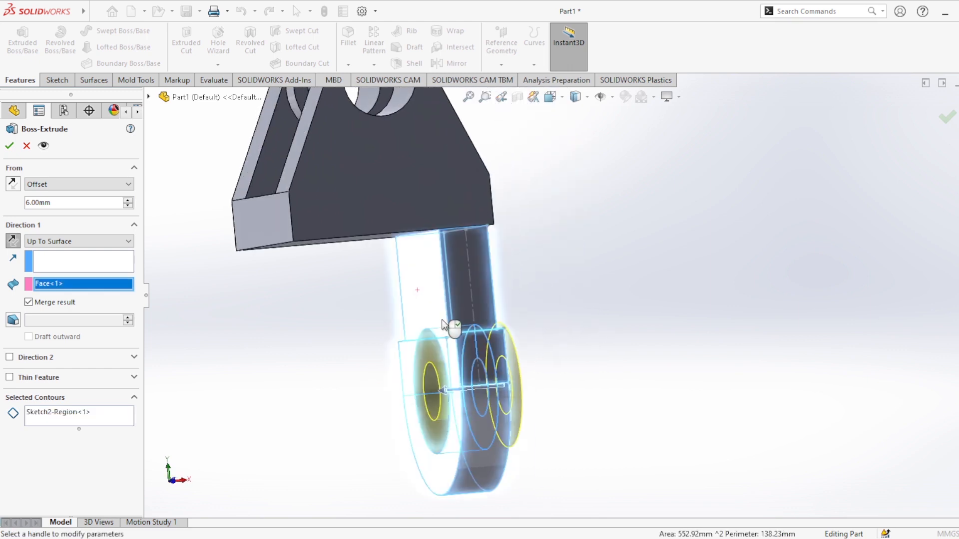
{"action": "middle_click_drag", "start_coordinate": [448, 325], "coordinate": [378, 324]}
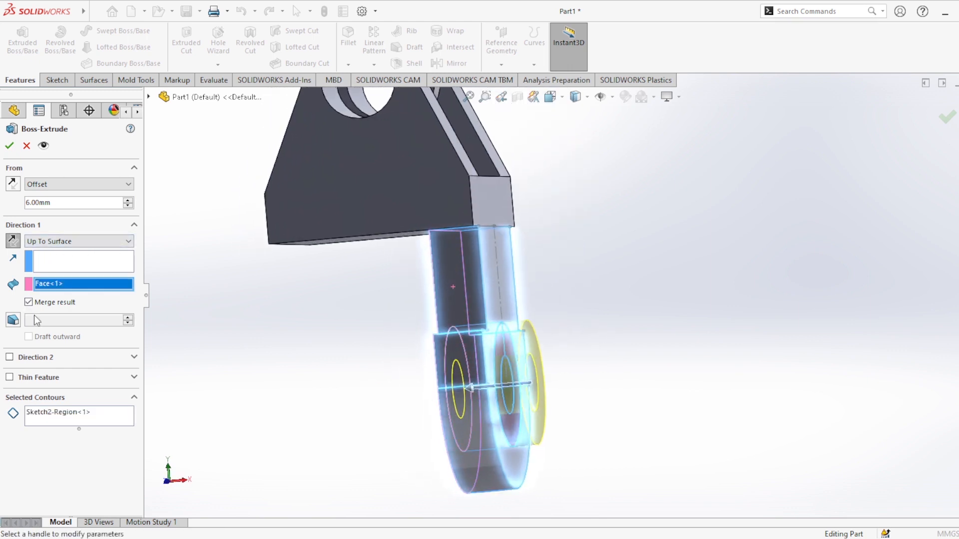
{"action": "left_click", "coordinate": [10, 145]}
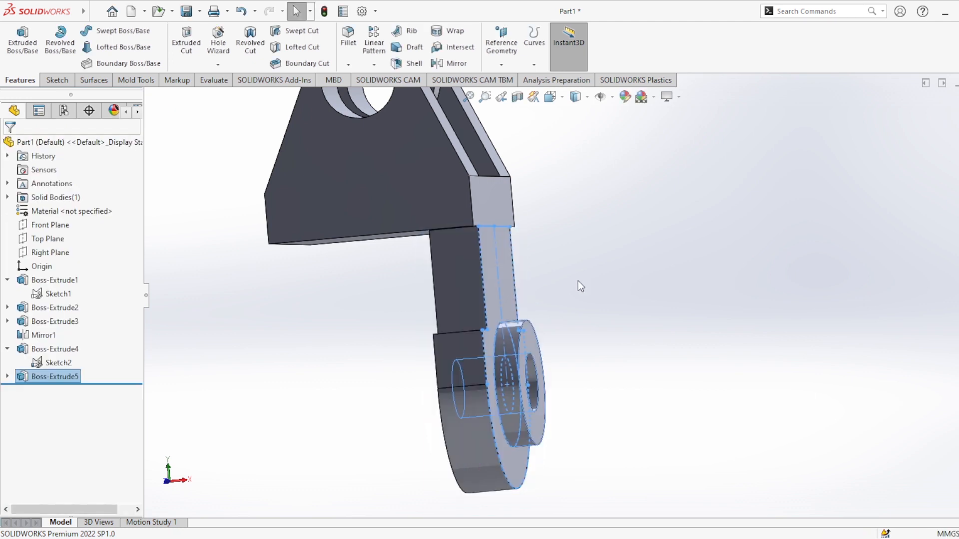
Hide the shared lug sketch in the model
{"action": "left_click", "coordinate": [609, 303]}
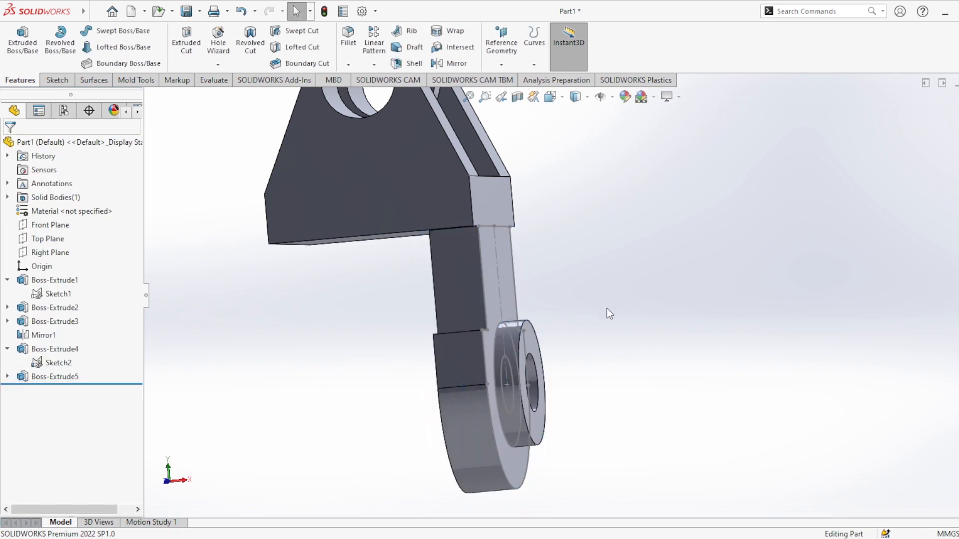
{"action": "middle_click_drag", "start_coordinate": [605, 378], "coordinate": [531, 314]}
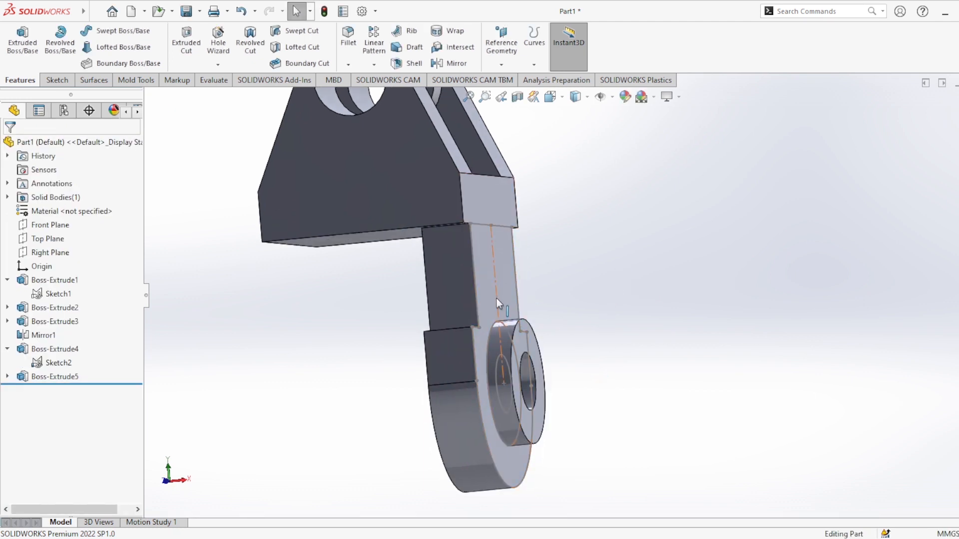
{"action": "middle_click_drag", "start_coordinate": [599, 345], "coordinate": [593, 343]}
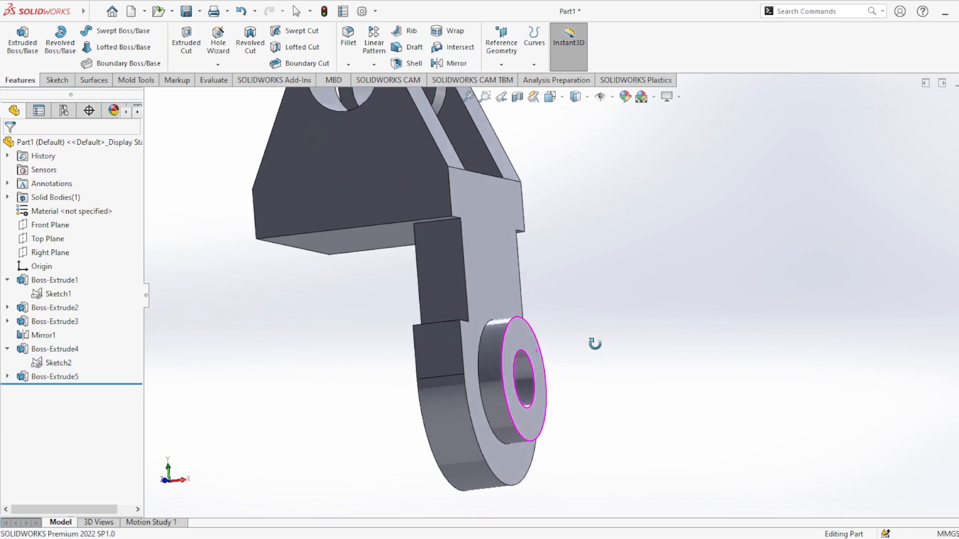
{"action": "left_click", "coordinate": [61, 377]}
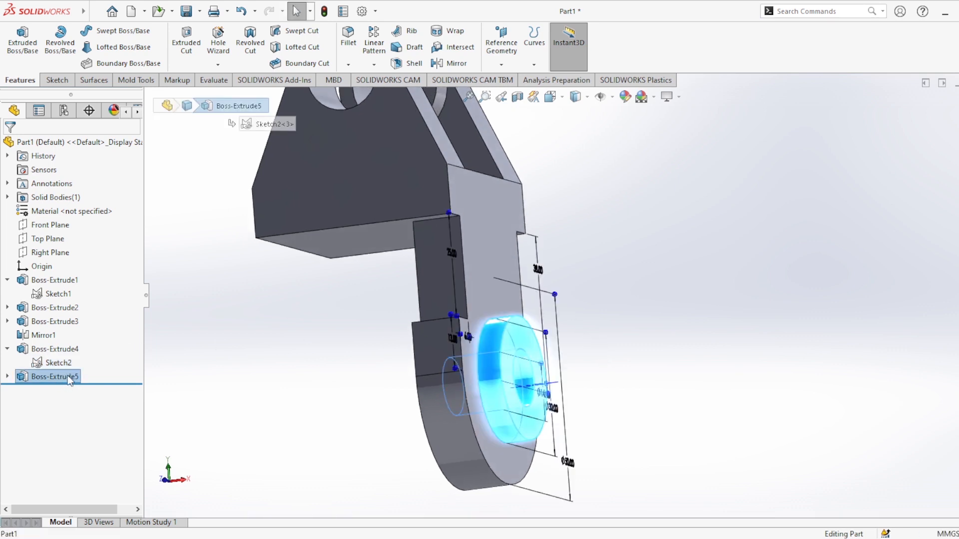
{"action": "left_click", "coordinate": [56, 349], "text": "ctrl"}
{"action": "left_click", "coordinate": [182, 317]}
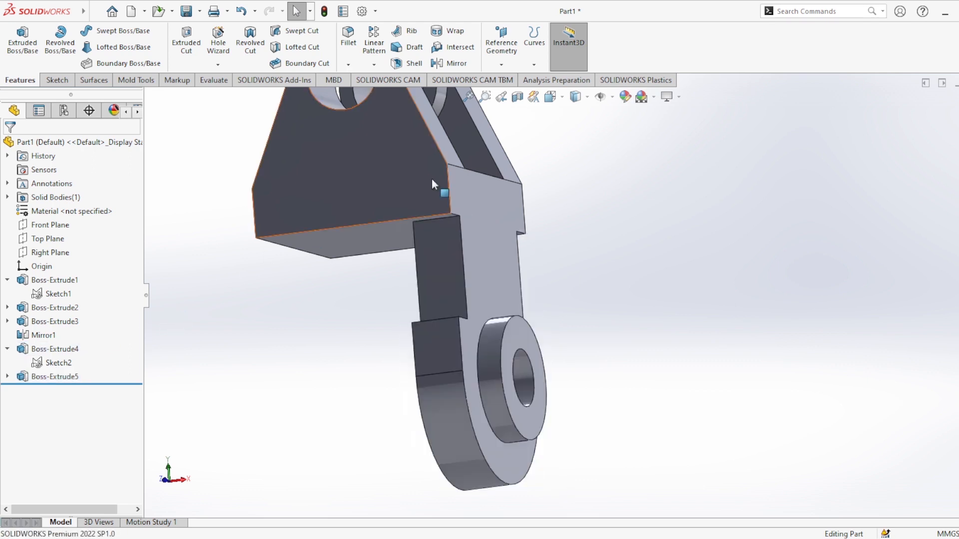
Start a Mirror feature and expand the part's feature tree for selecting the plane and features
{"action": "left_click", "coordinate": [452, 63]}
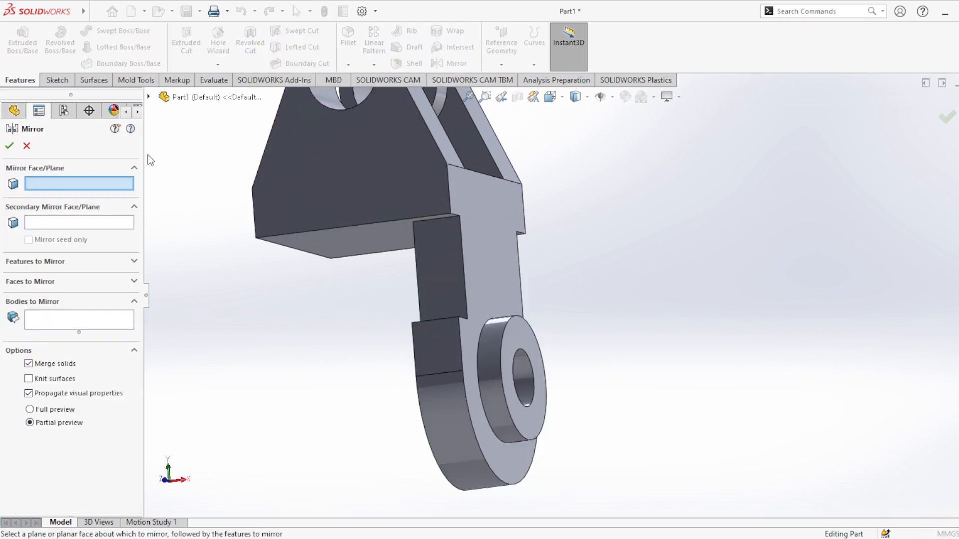
{"action": "left_click", "coordinate": [149, 97]}
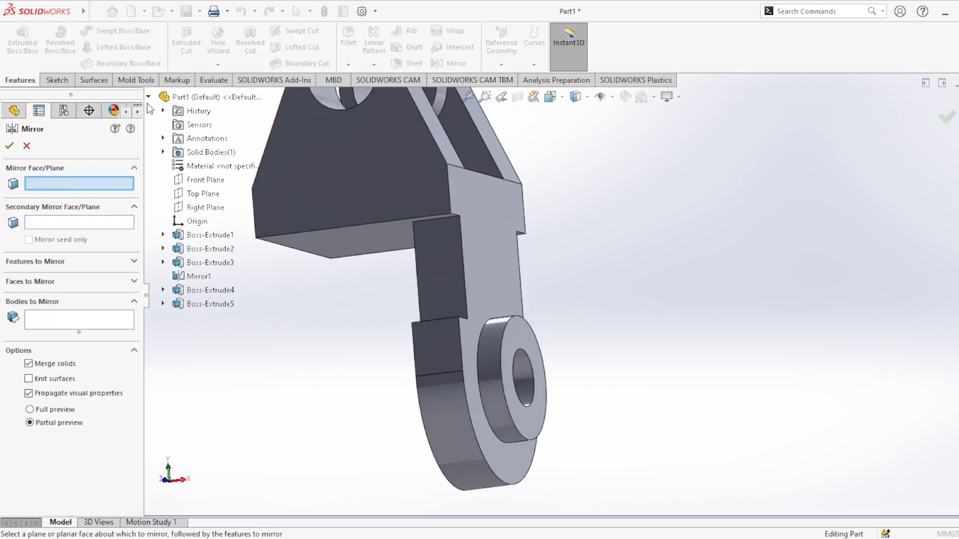
{"action": "left_click", "coordinate": [194, 183]}
{"action": "middle_click_drag", "start_coordinate": [470, 289], "coordinate": [388, 285]}
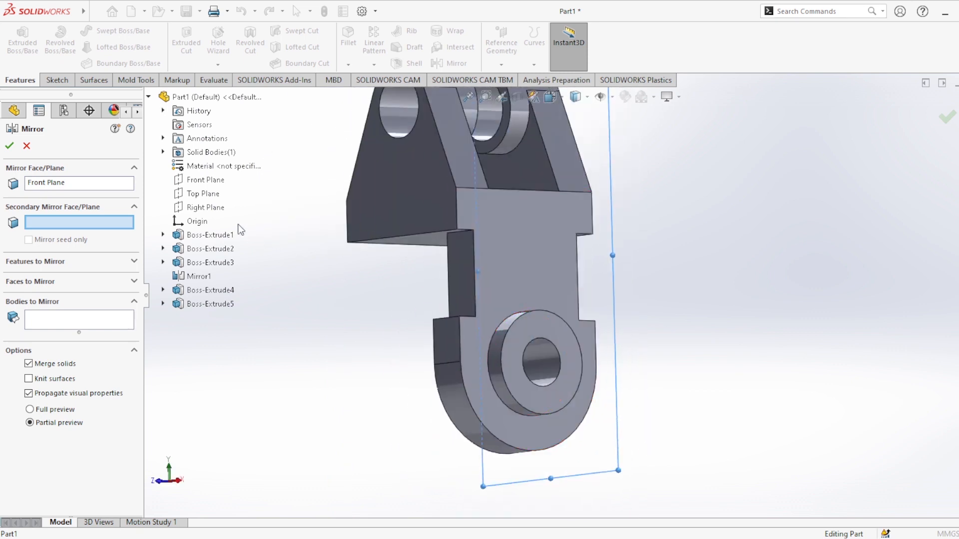
{"action": "left_click", "coordinate": [70, 183]}
{"action": "key", "text": "Delete"}
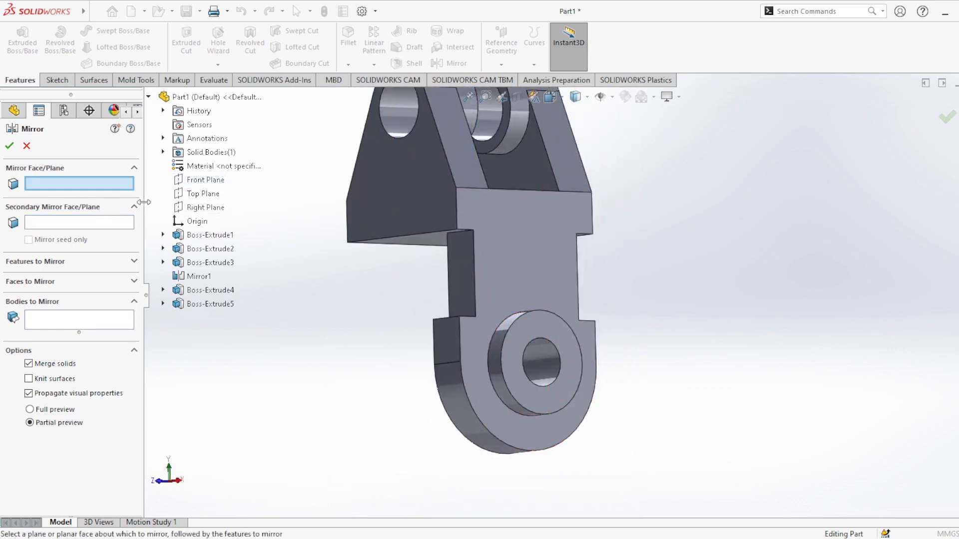
Mirror the lower ring boss and stepped lug, Boss-Extrude5 and Boss-Extrude4, about the Right Plane as features
{"action": "left_click", "coordinate": [207, 207]}
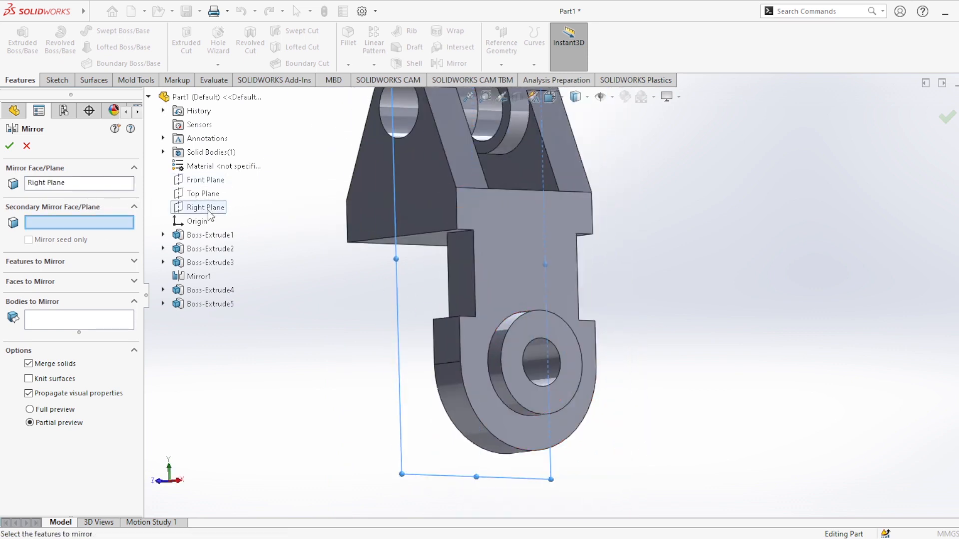
{"action": "left_click", "coordinate": [59, 322]}
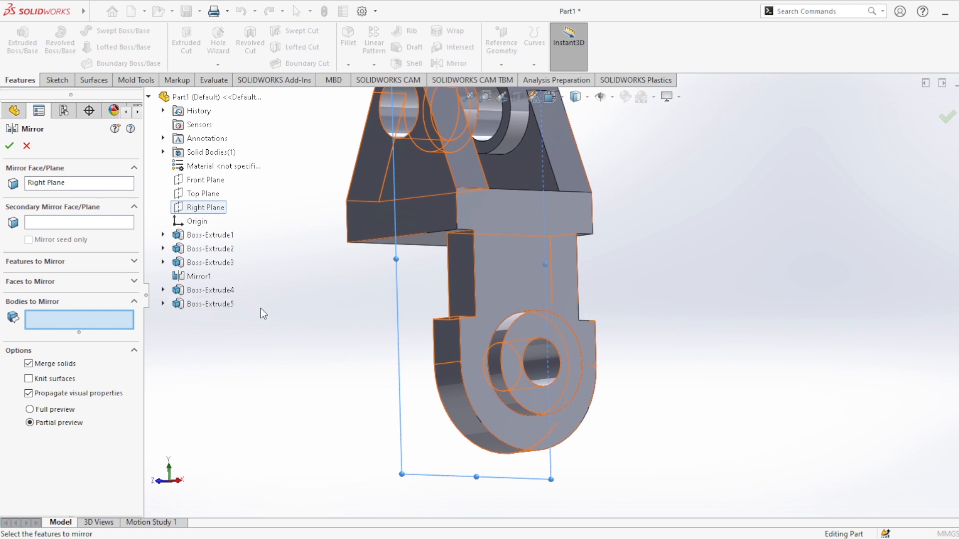
{"action": "left_click", "coordinate": [89, 260]}
{"action": "left_click", "coordinate": [210, 300]}
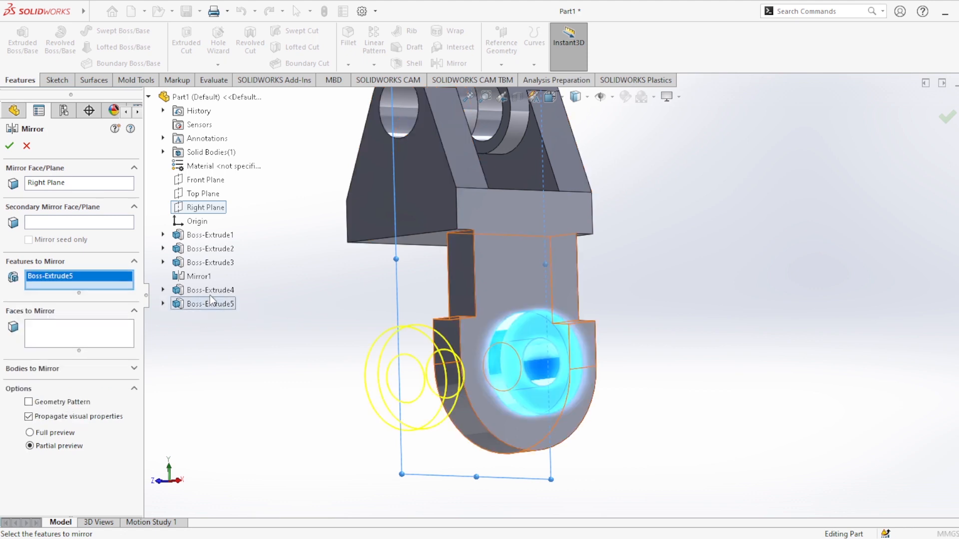
{"action": "left_click", "coordinate": [214, 293]}
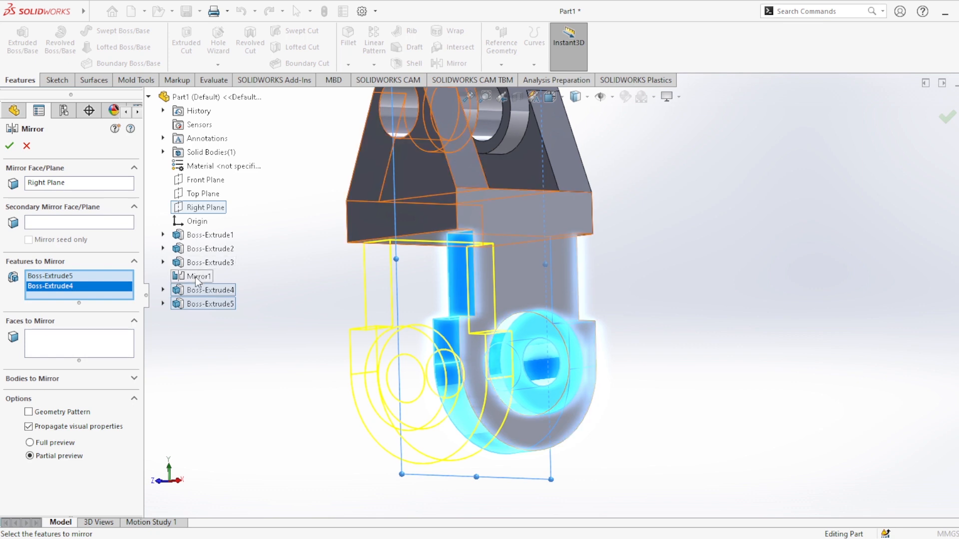
{"action": "left_click", "coordinate": [9, 146]}
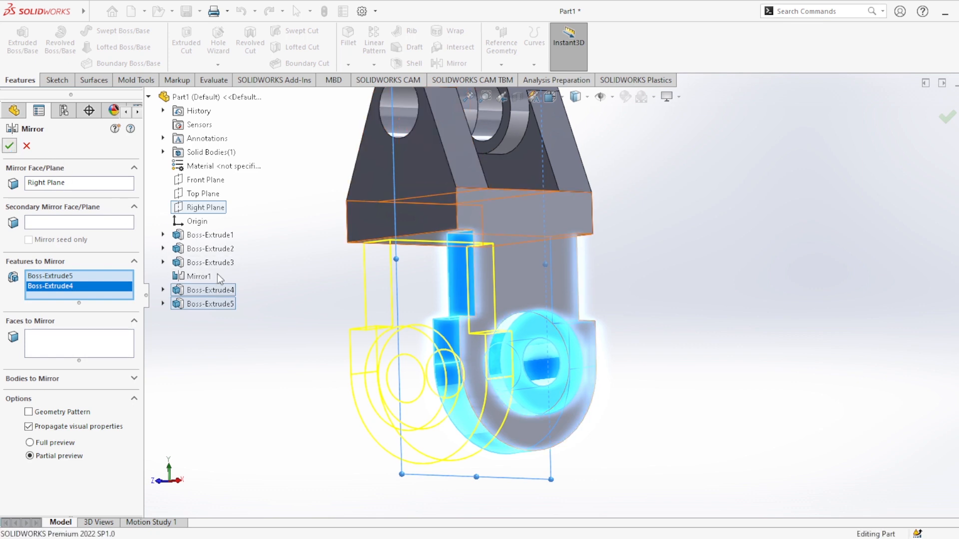
Apply the polished steel appearance from the steel metals to the whole bracket
{"action": "middle_click_drag", "start_coordinate": [343, 377], "coordinate": [663, 306]}
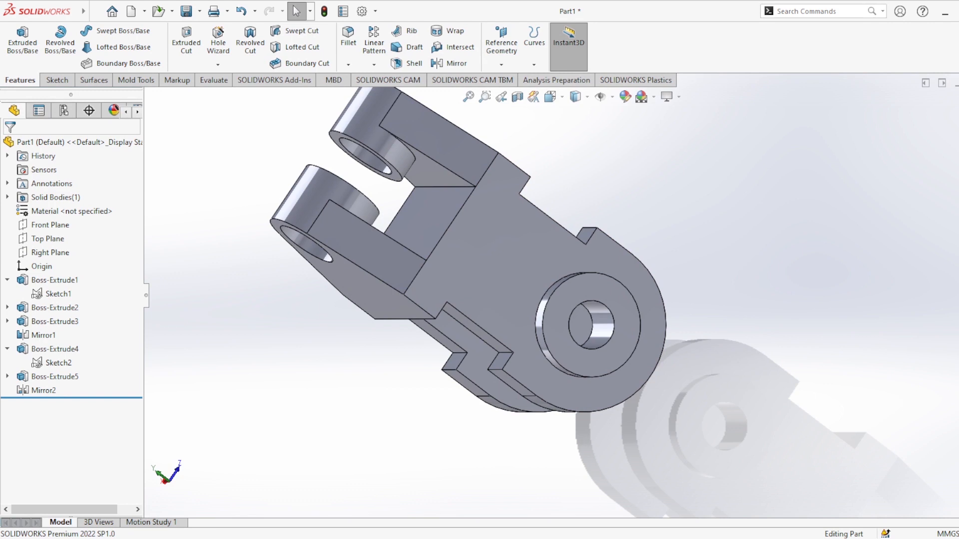
{"action": "left_click", "coordinate": [958, 187]}
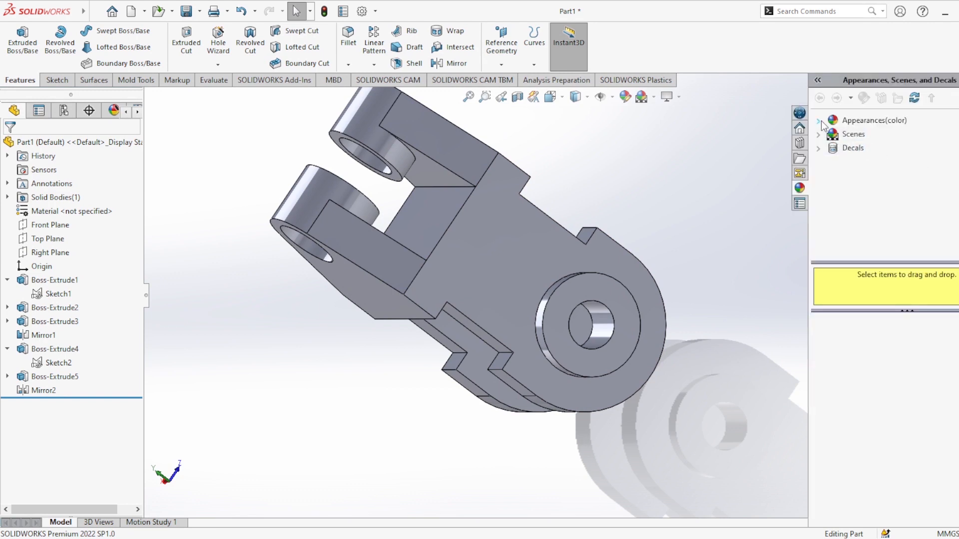
{"action": "left_click", "coordinate": [824, 123]}
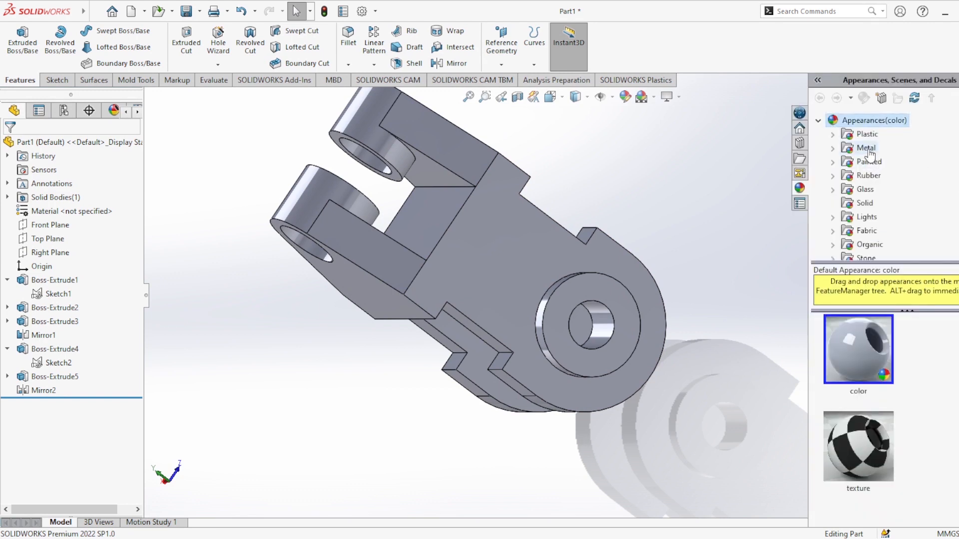
{"action": "left_click", "coordinate": [864, 148]}
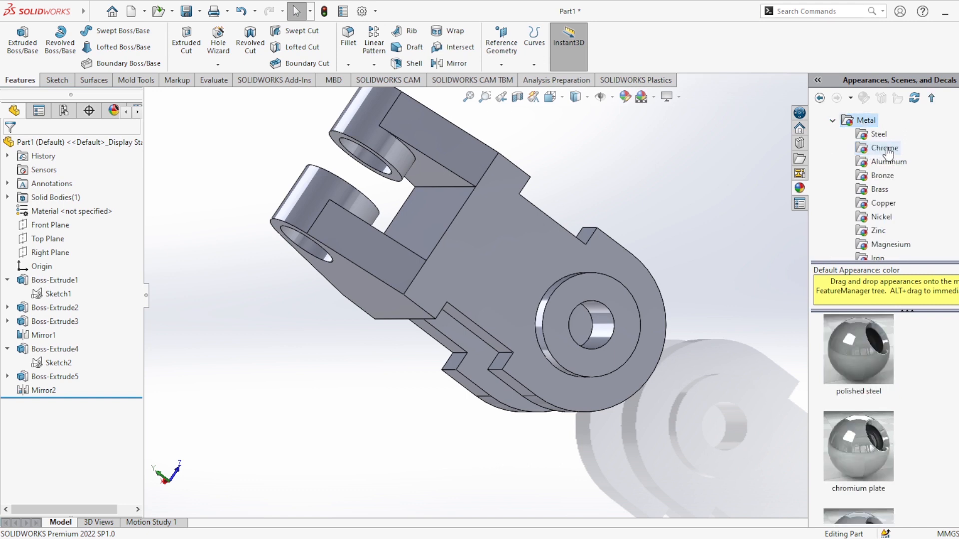
{"action": "left_click", "coordinate": [879, 136]}
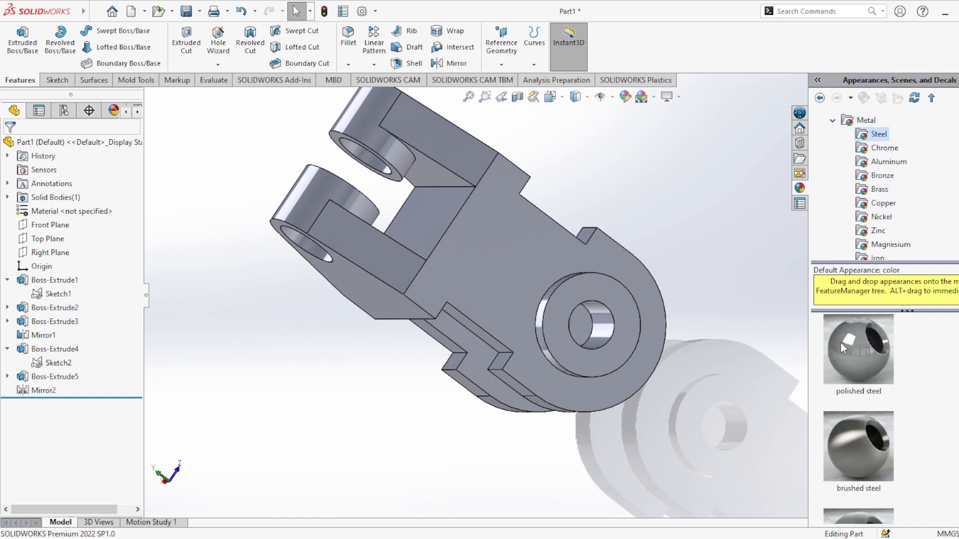
{"action": "double_click", "coordinate": [863, 357]}
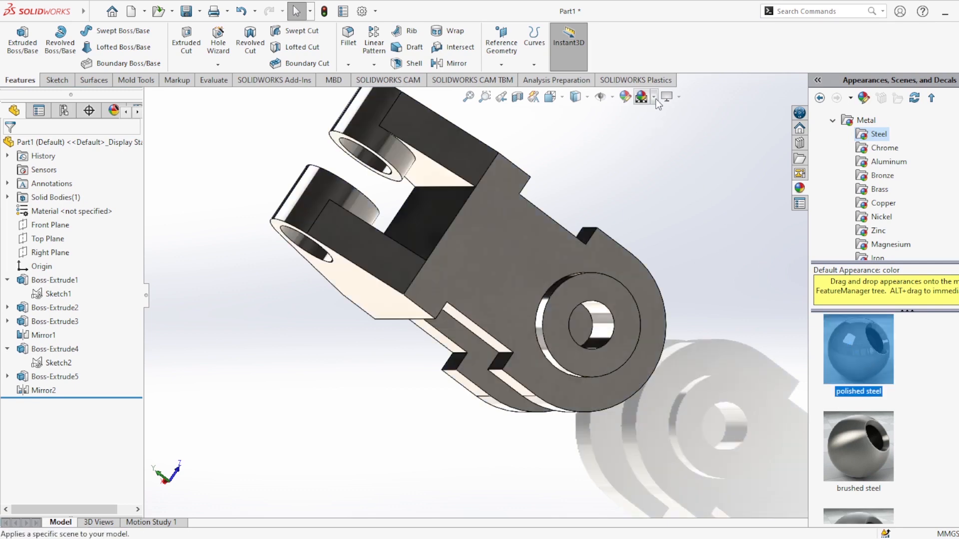
Change the model's scene to a plain white background
{"action": "left_click", "coordinate": [666, 136]}
{"action": "scroll", "coordinate": [510, 180], "scroll_direction": "down", "scroll_amount": 3}
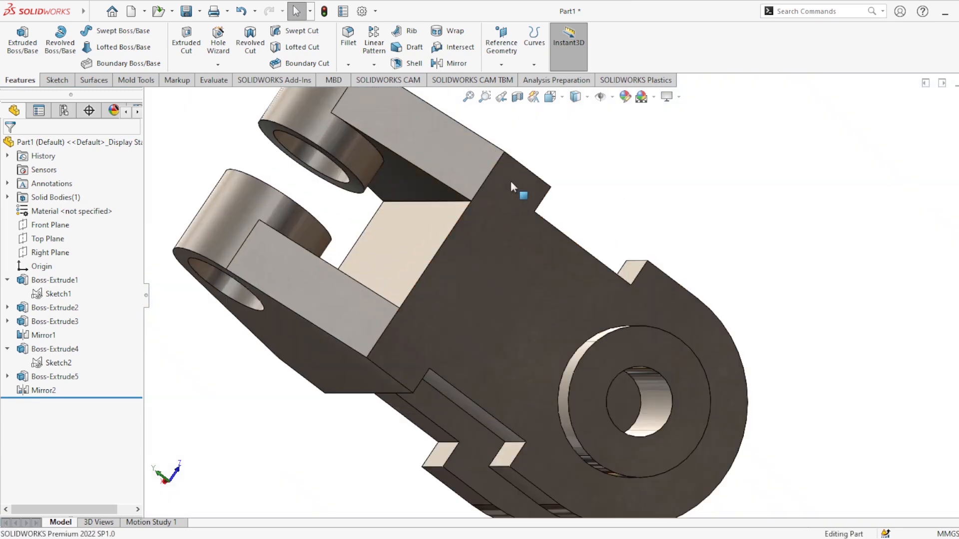
{"action": "scroll", "coordinate": [478, 193], "scroll_direction": "up", "scroll_amount": 2}
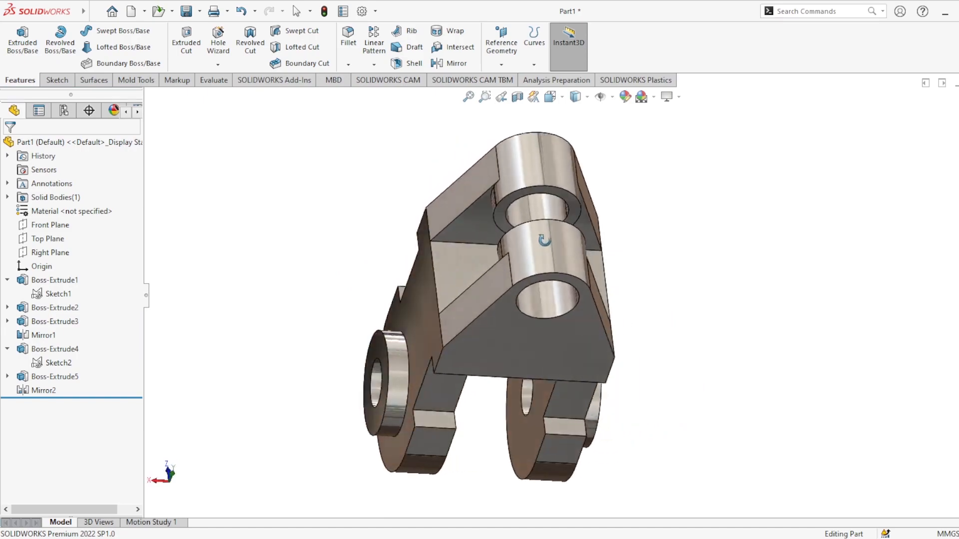